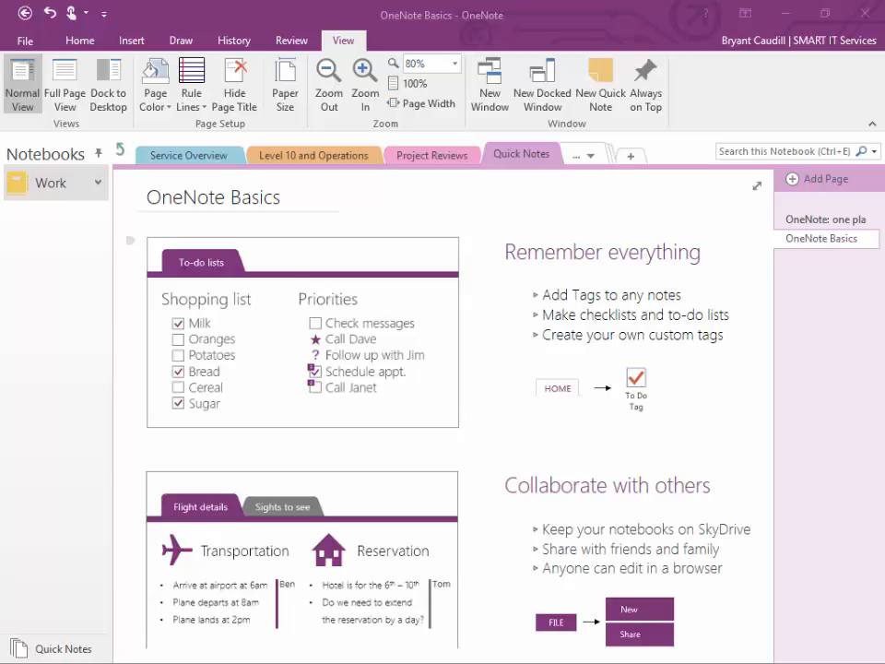
# Step: Open the File menu's New notebook screen, with OneDrive - Personal offered as the location
pyautogui.rightClick(25, 42)
pyautogui.press('Escape')
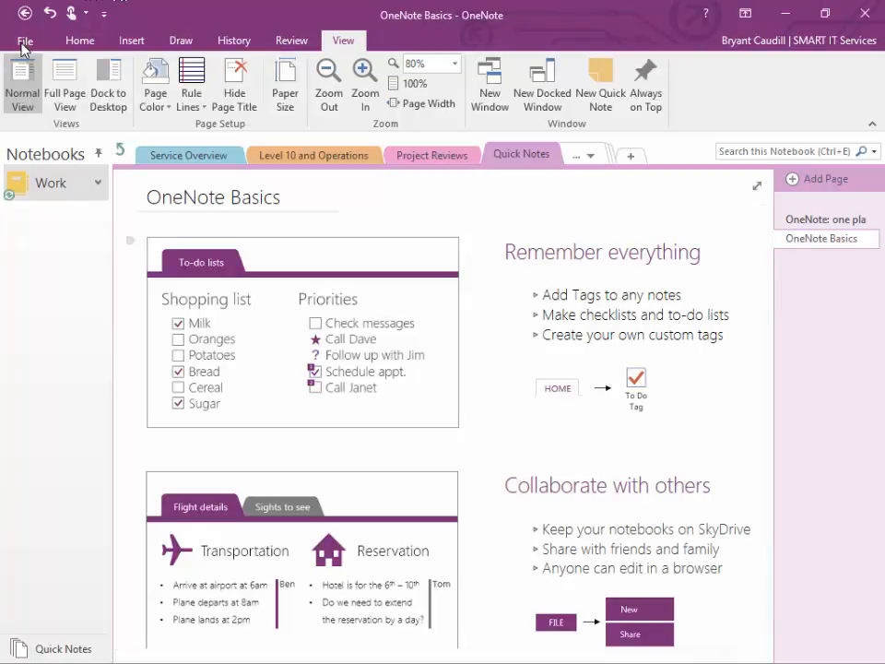
pyautogui.click(23, 44)
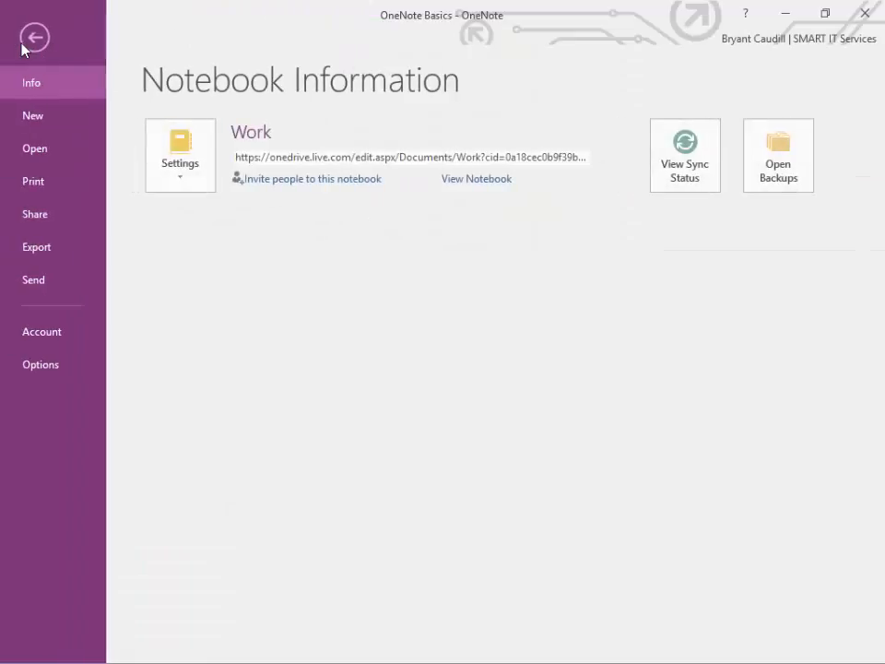
pyautogui.click(53, 116)
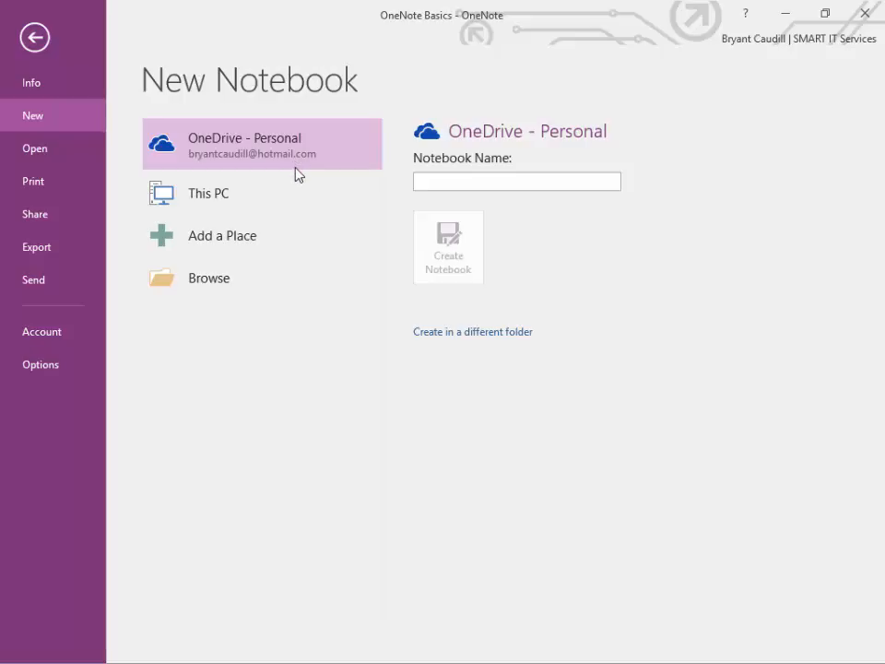
# Step: Compare This PC and OneDrive, then settle on OneDrive - Personal as the notebook location
pyautogui.click(257, 188)
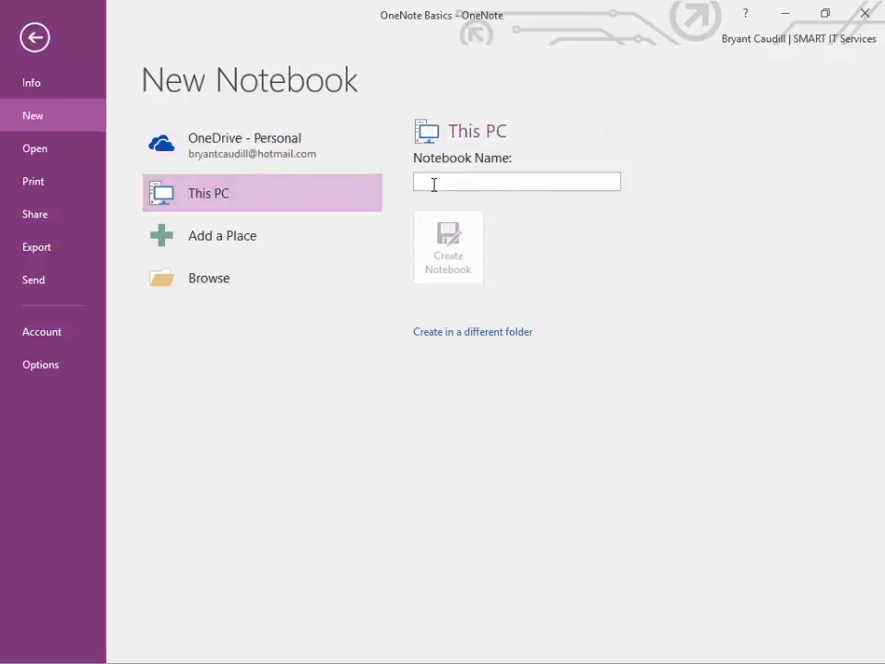
pyautogui.click(465, 181)
pyautogui.click(259, 140)
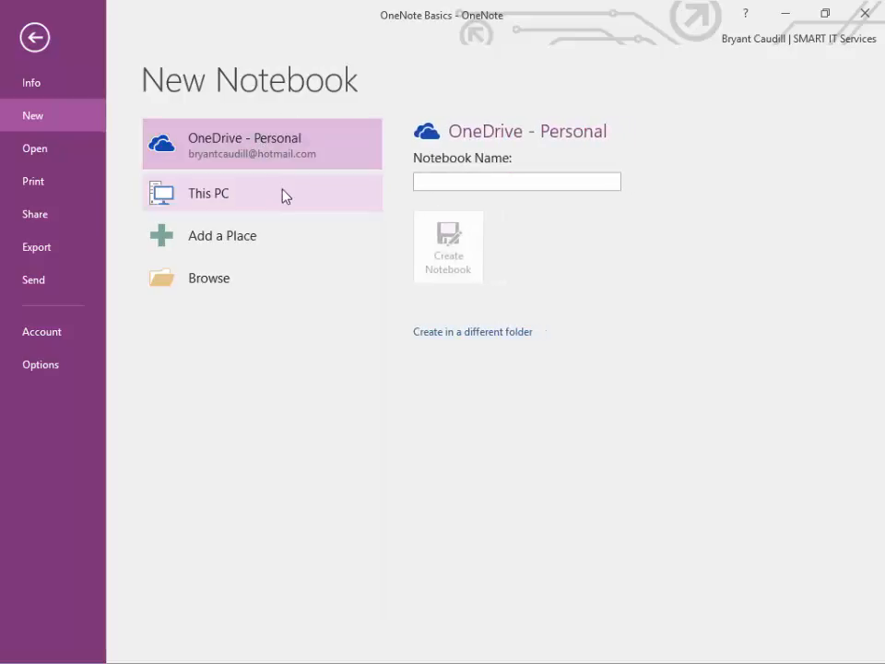
pyautogui.click(282, 195)
pyautogui.click(288, 153)
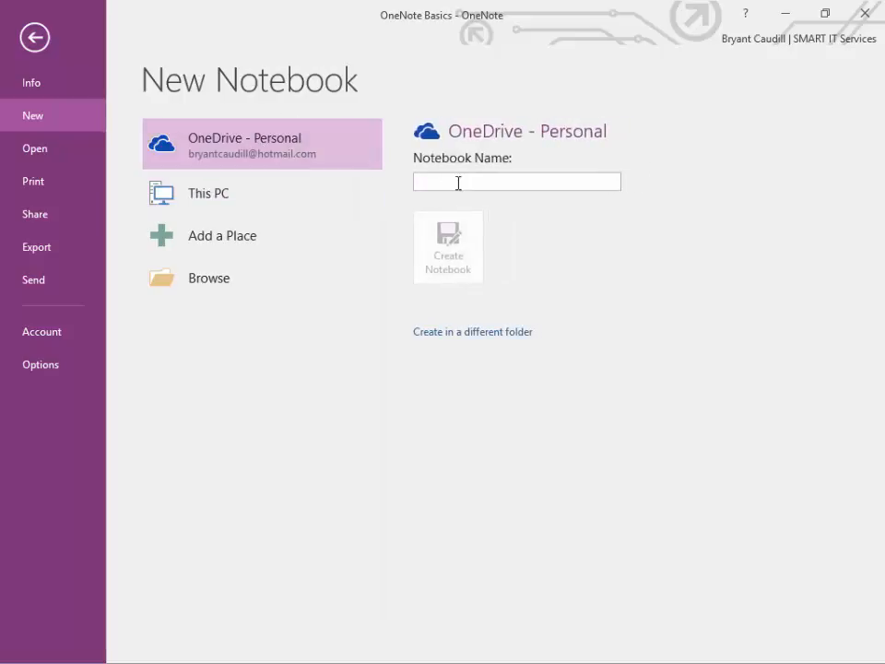
# Step: Create the notebook named 'Webinar Notebook' and decline sharing it for now
pyautogui.write('We')
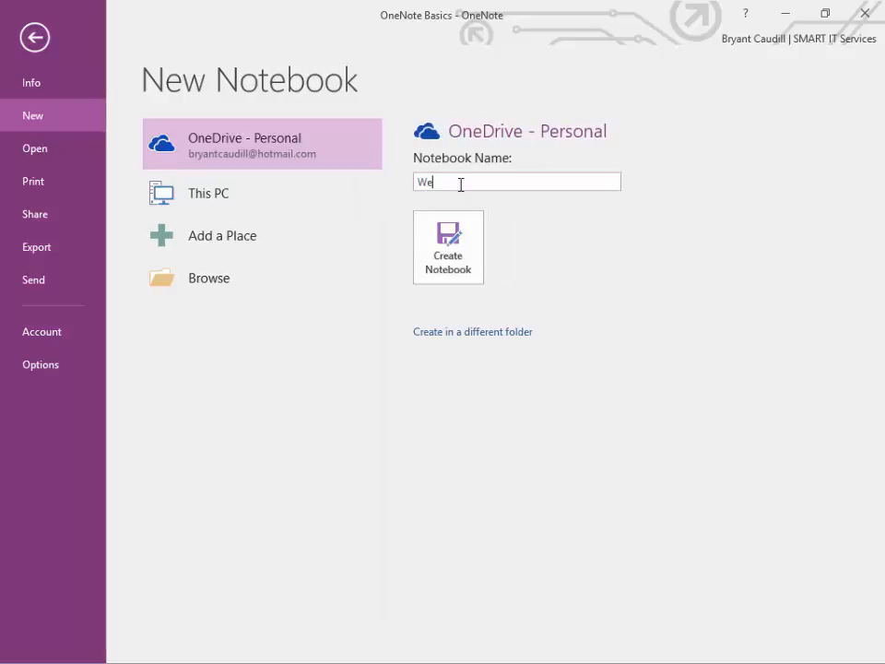
pyautogui.write('binar Notebook')
pyautogui.click(450, 255)
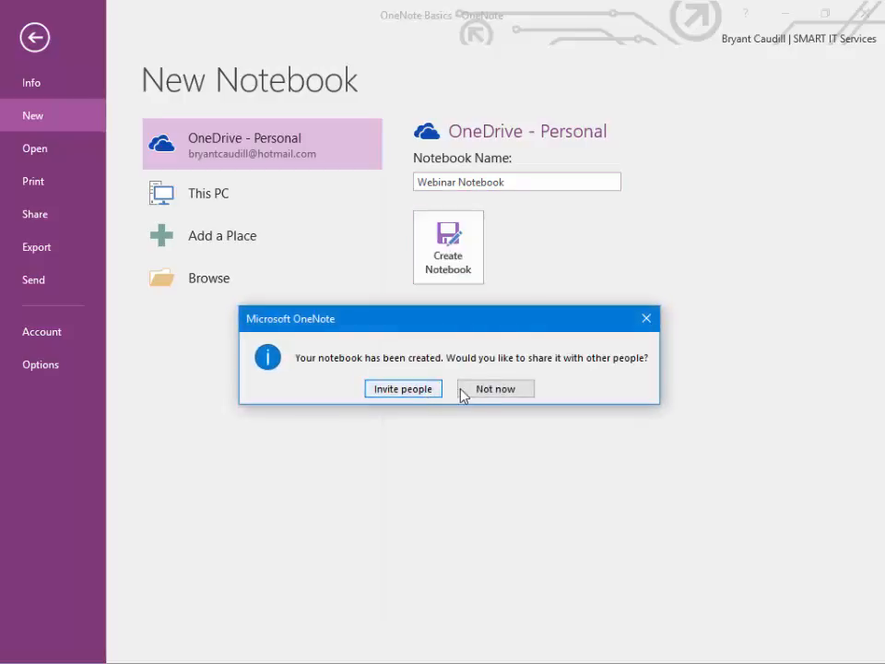
pyautogui.click(480, 390)
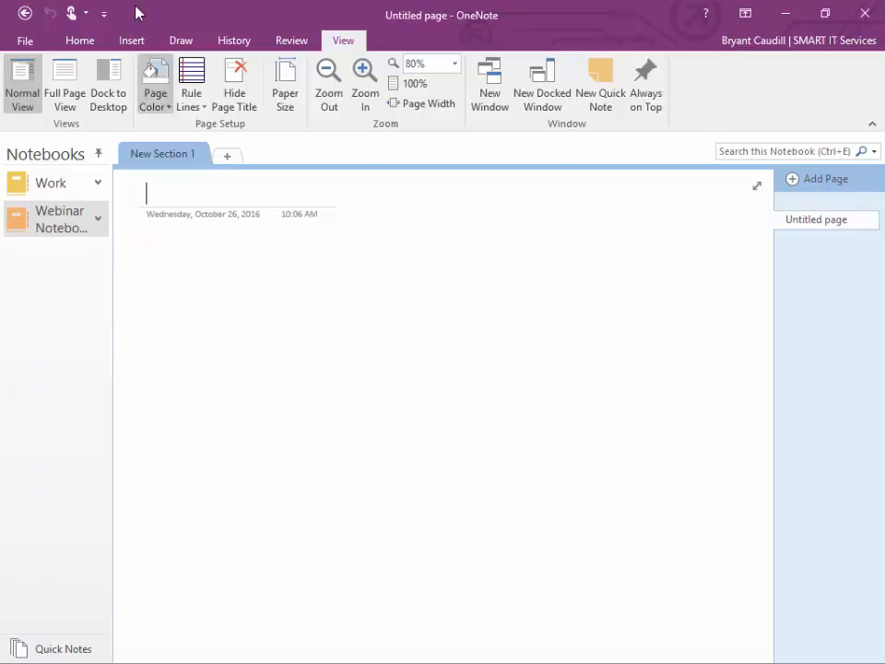
# Step: Check the page date and time without changing them (10:06 AM), then expand Webinar Notebook
pyautogui.click(83, 41)
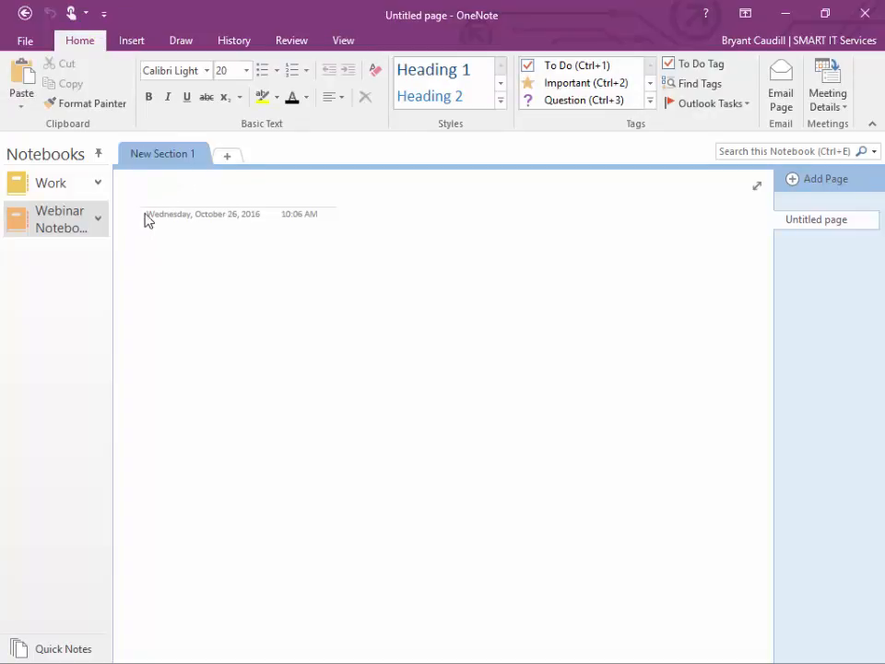
pyautogui.doubleClick(249, 215)
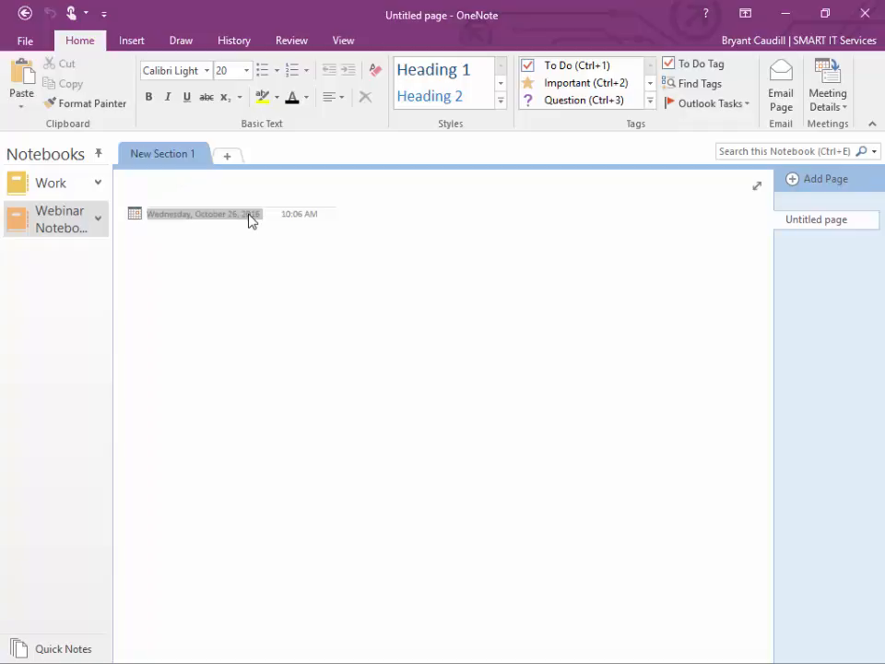
pyautogui.click(134, 214)
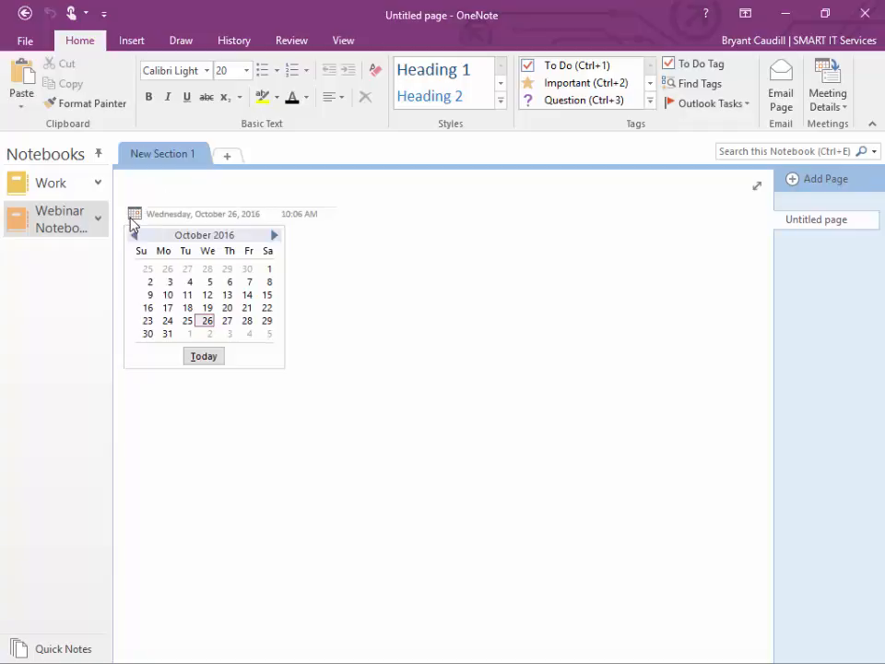
pyautogui.click(306, 218)
pyautogui.doubleClick(304, 215)
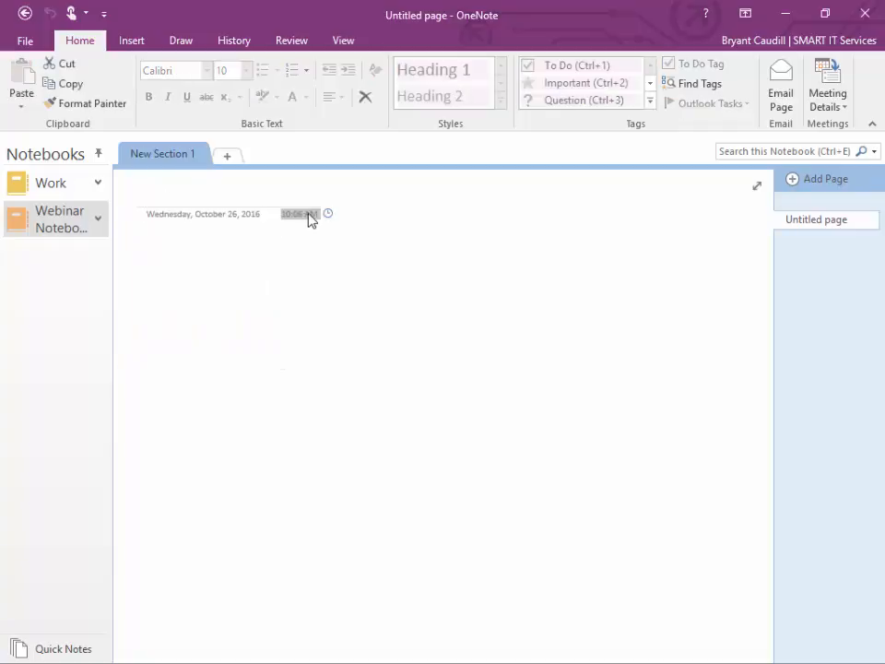
pyautogui.click(327, 213)
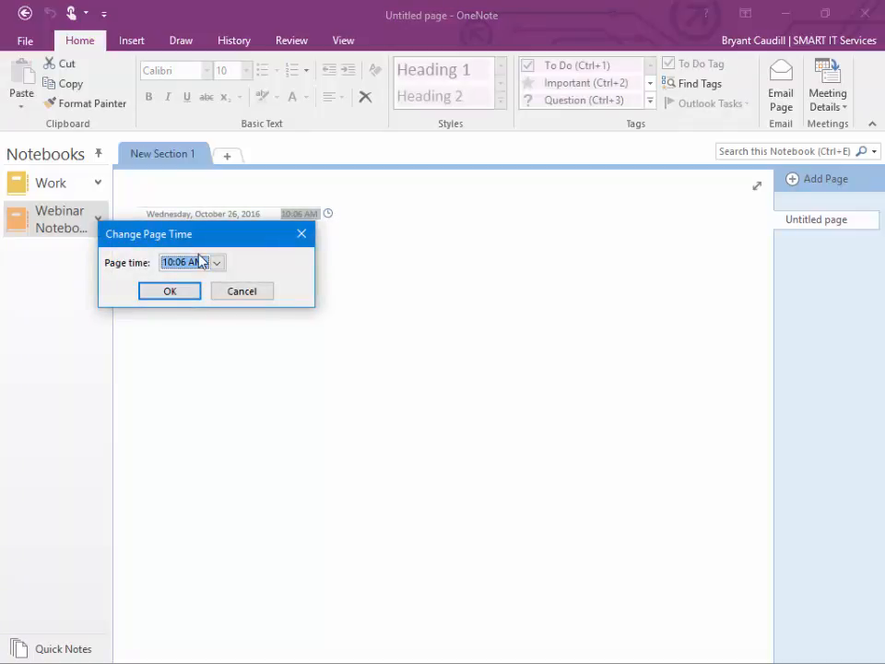
pyautogui.click(242, 292)
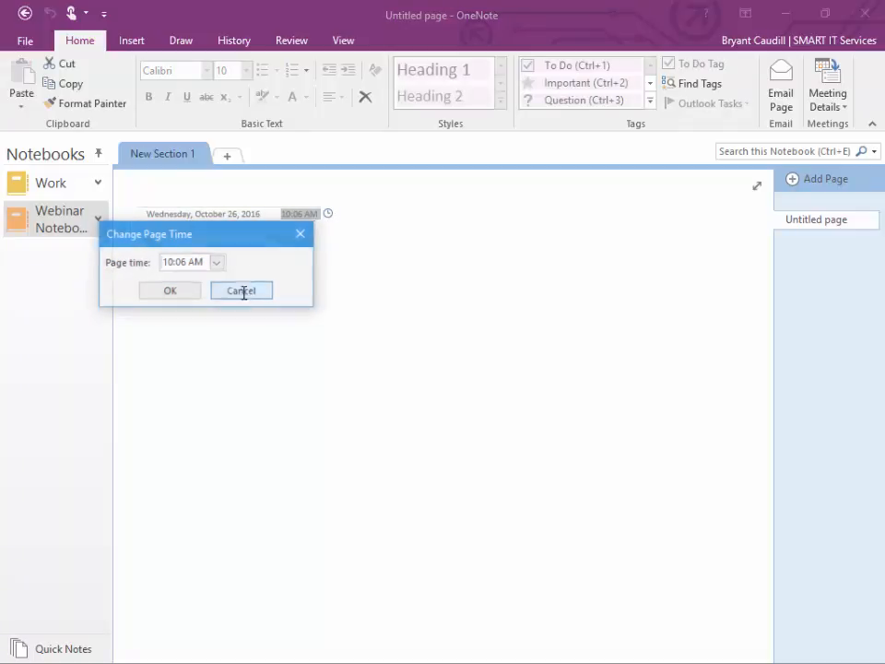
pyautogui.click(209, 189)
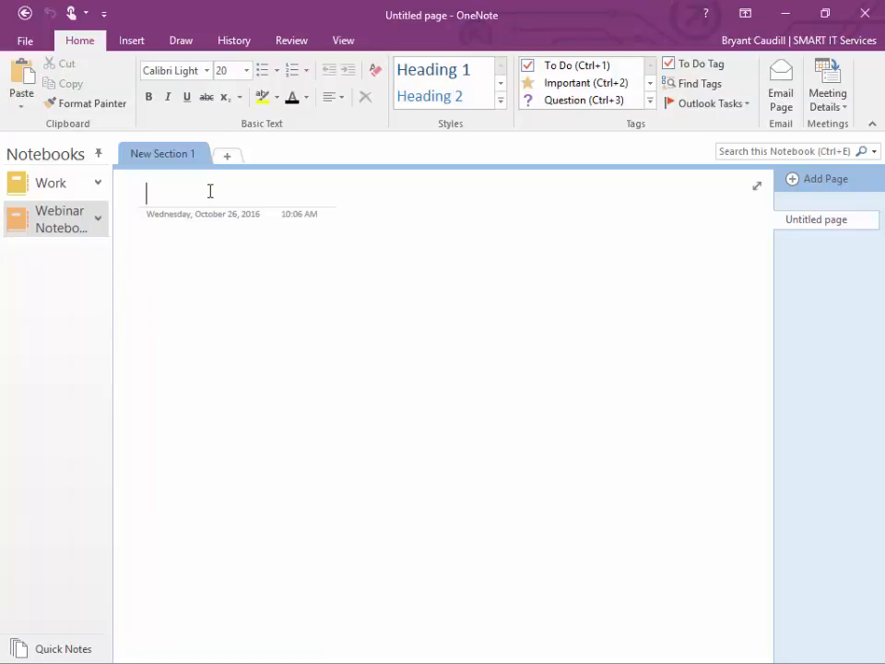
pyautogui.click(94, 225)
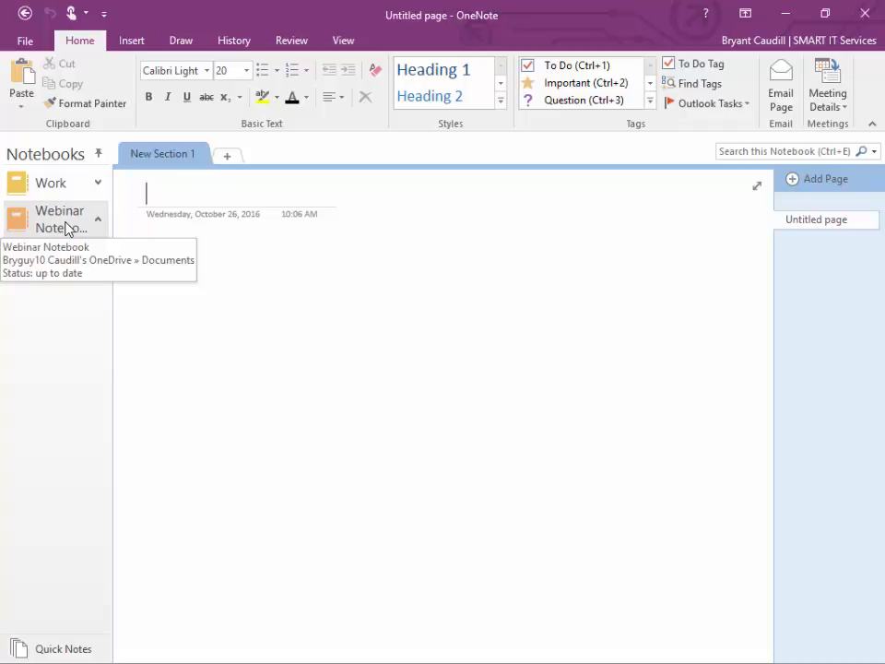
pyautogui.click(97, 182)
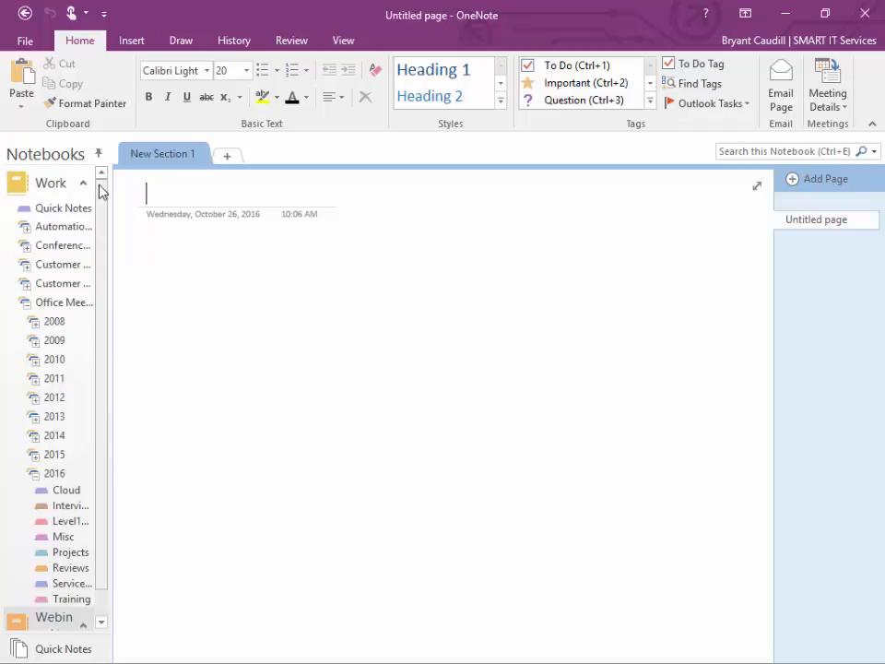
pyautogui.click(35, 473)
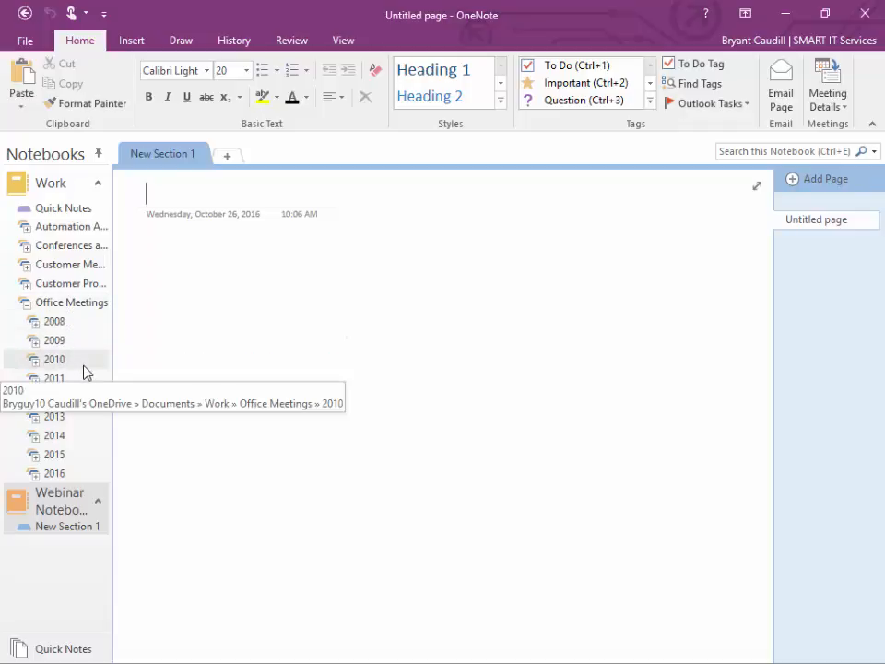
pyautogui.click(37, 476)
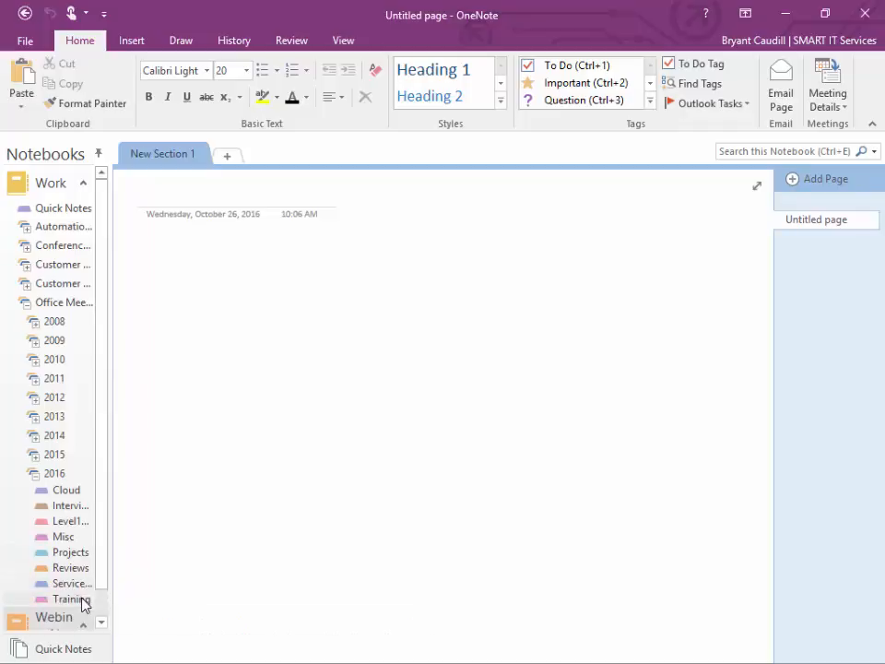
pyautogui.click(30, 473)
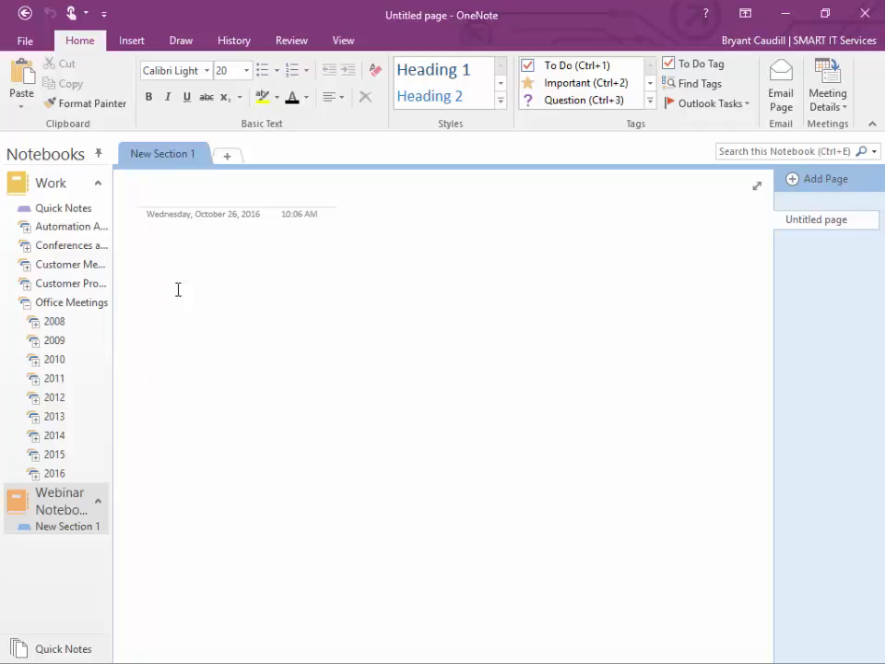
pyautogui.click(98, 182)
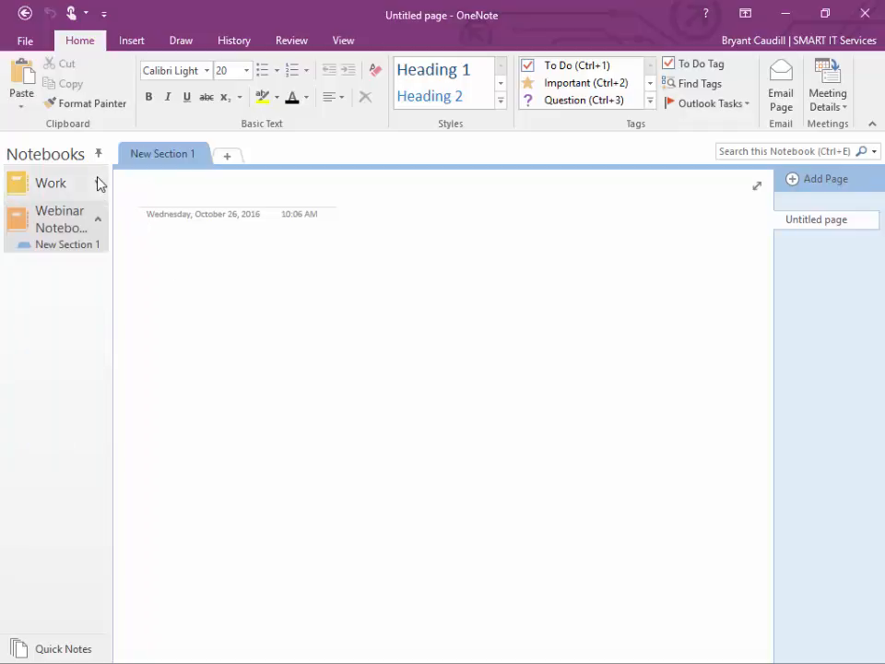
# Step: Add a section group named 'Office Meetings' to Webinar Notebook
pyautogui.rightClick(63, 222)
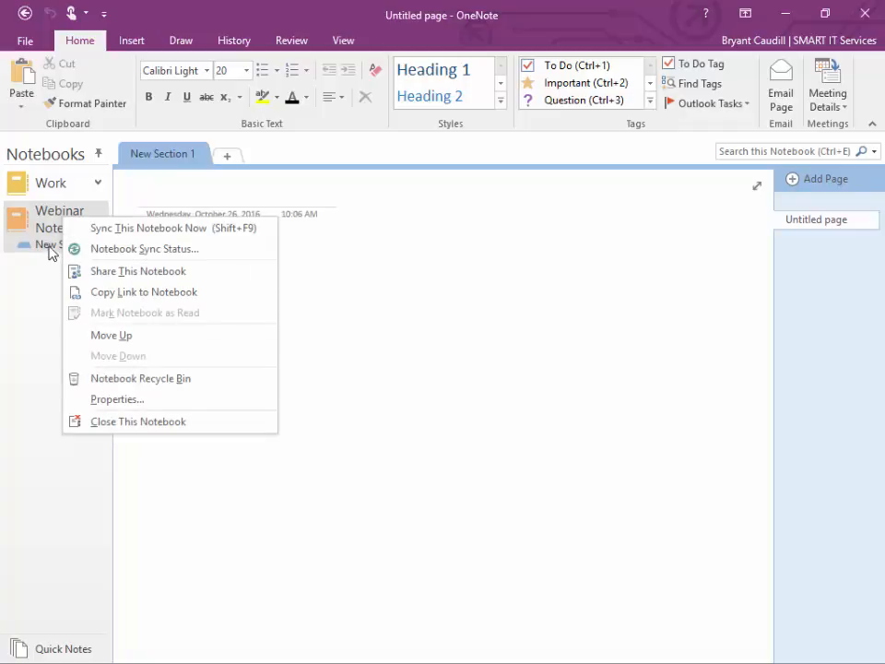
pyautogui.rightClick(49, 246)
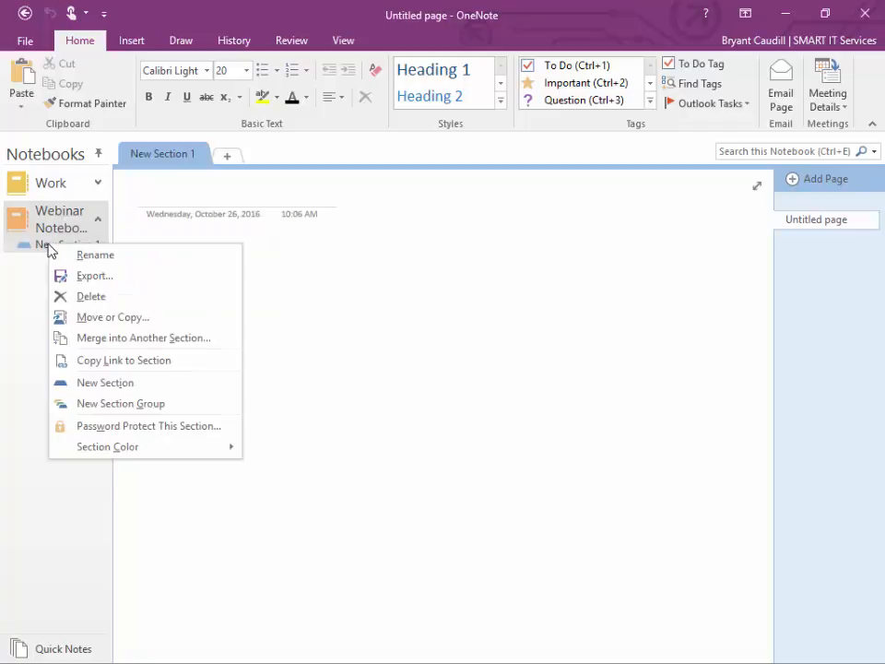
pyautogui.click(113, 406)
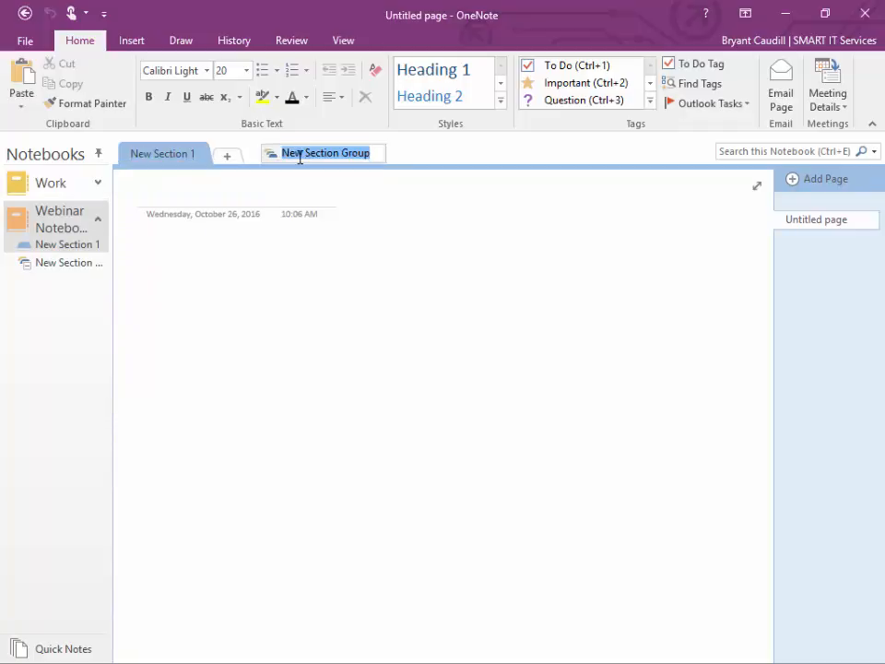
pyautogui.write('Officed')
pyautogui.press('BackSpace')
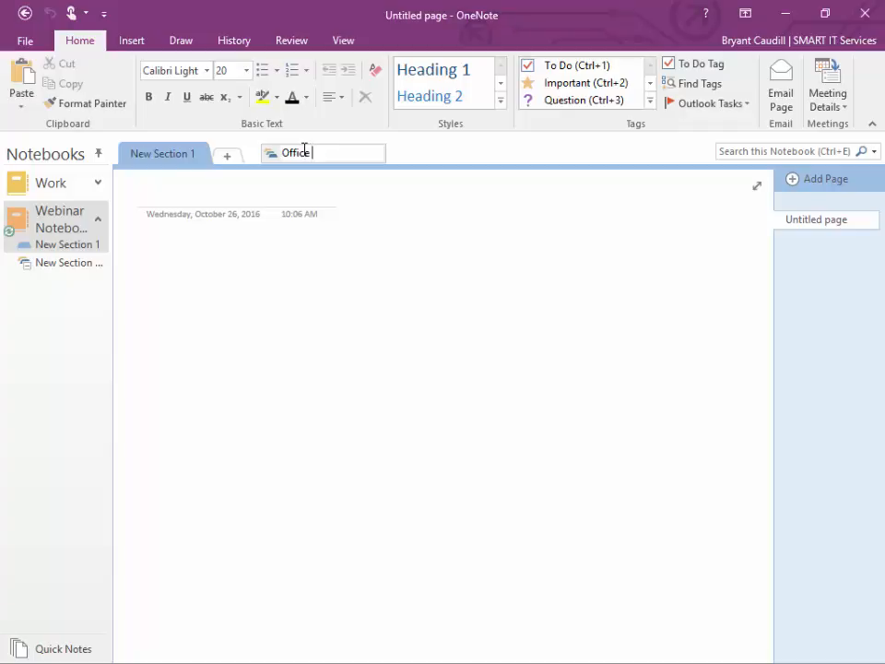
pyautogui.write('Meetings')
pyautogui.press('Return')
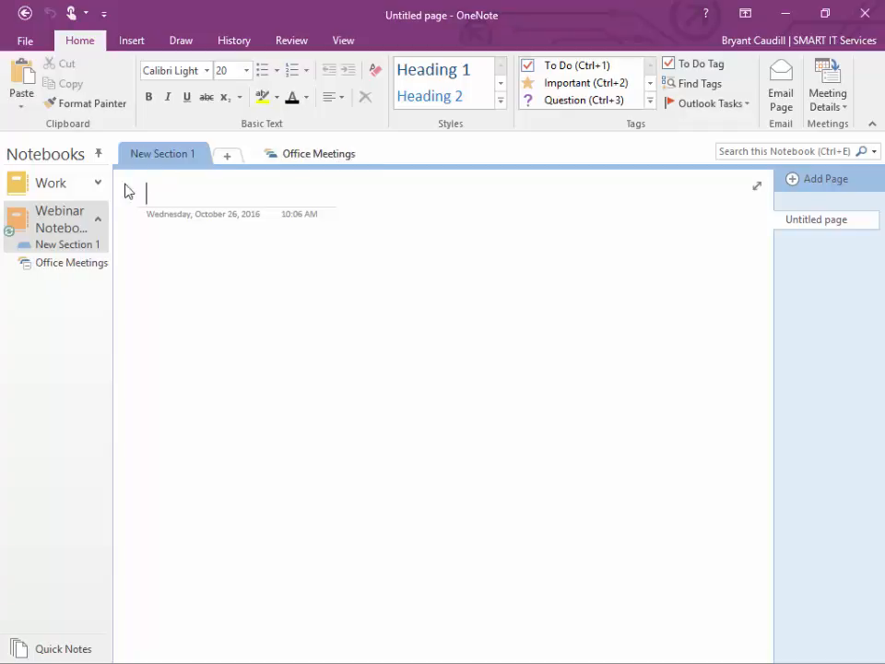
# Step: Create a nested 'Monday Mgmt Meetings' group inside Office Meetings and open it
pyautogui.rightClick(79, 268)
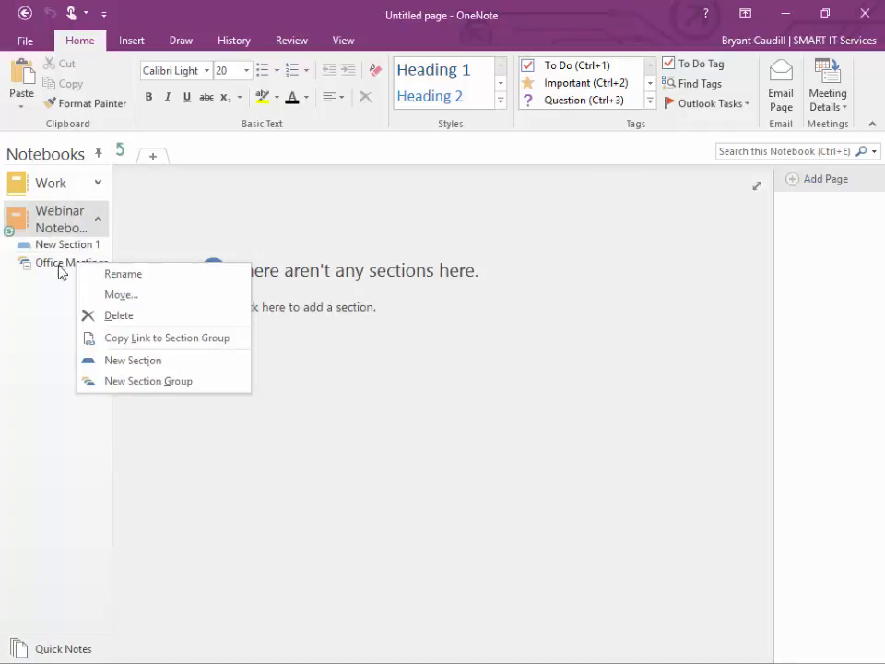
pyautogui.click(170, 391)
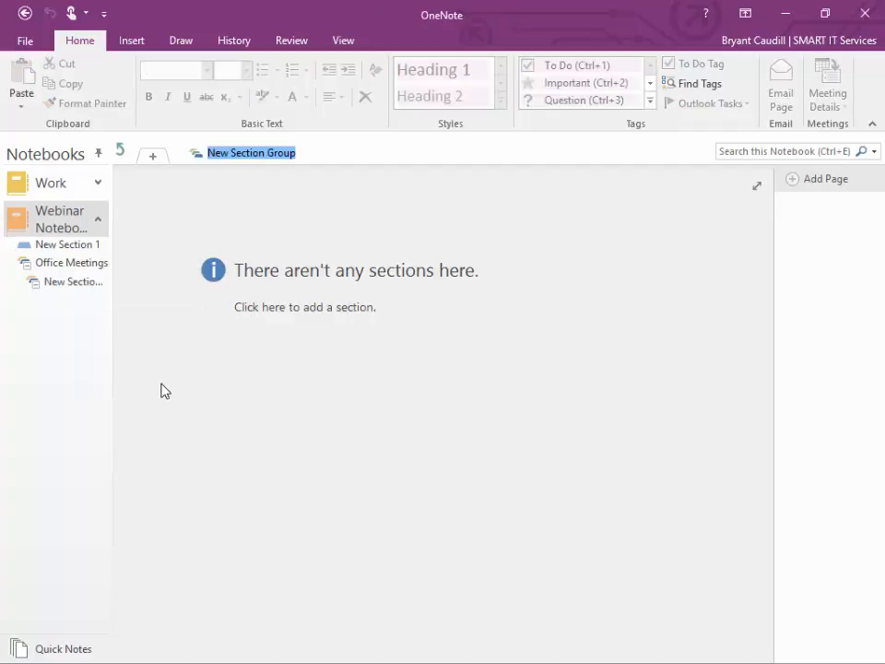
pyautogui.write('Mon')
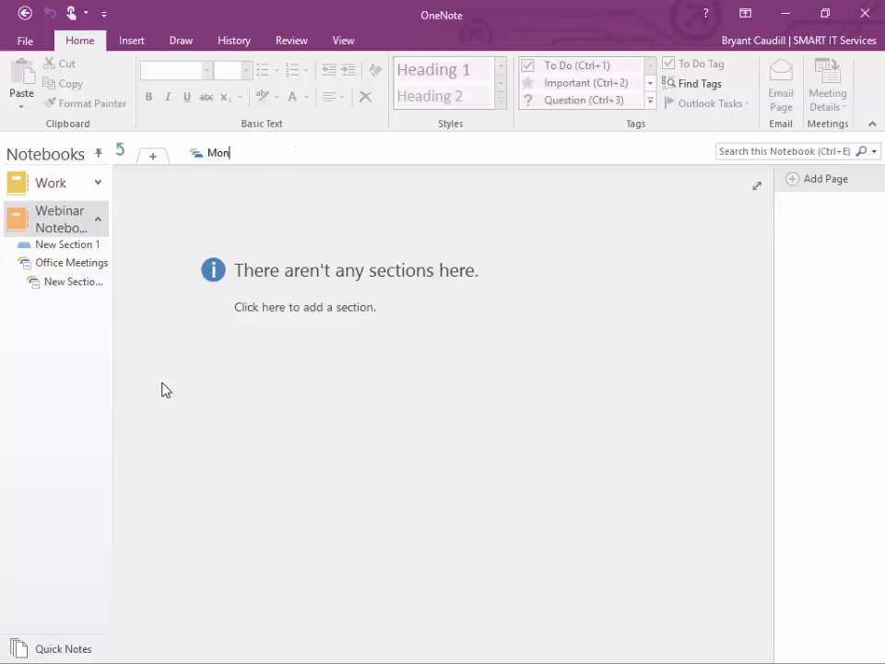
pyautogui.write('day Mgmt Meetings')
pyautogui.press('Return')
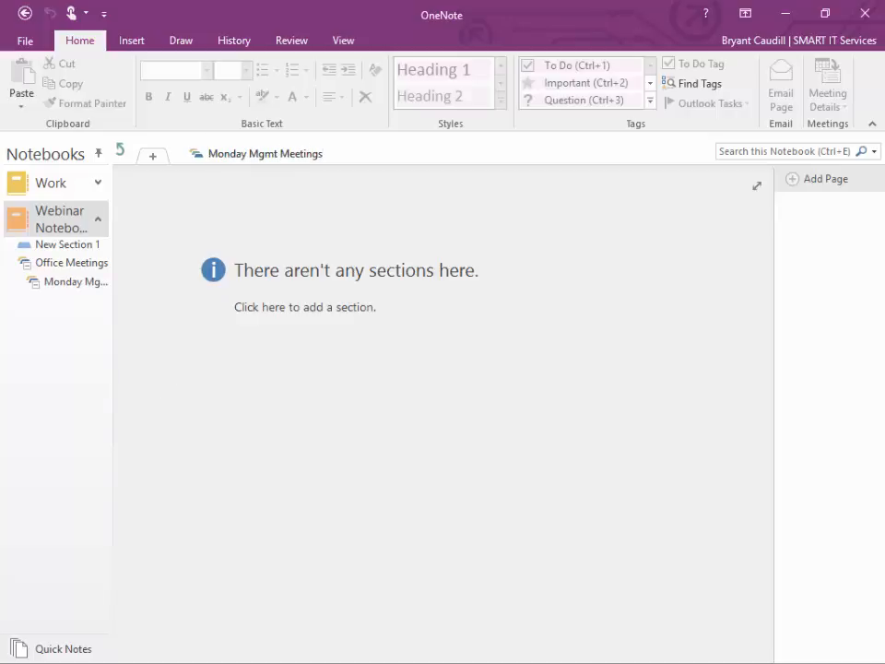
pyautogui.click(89, 280)
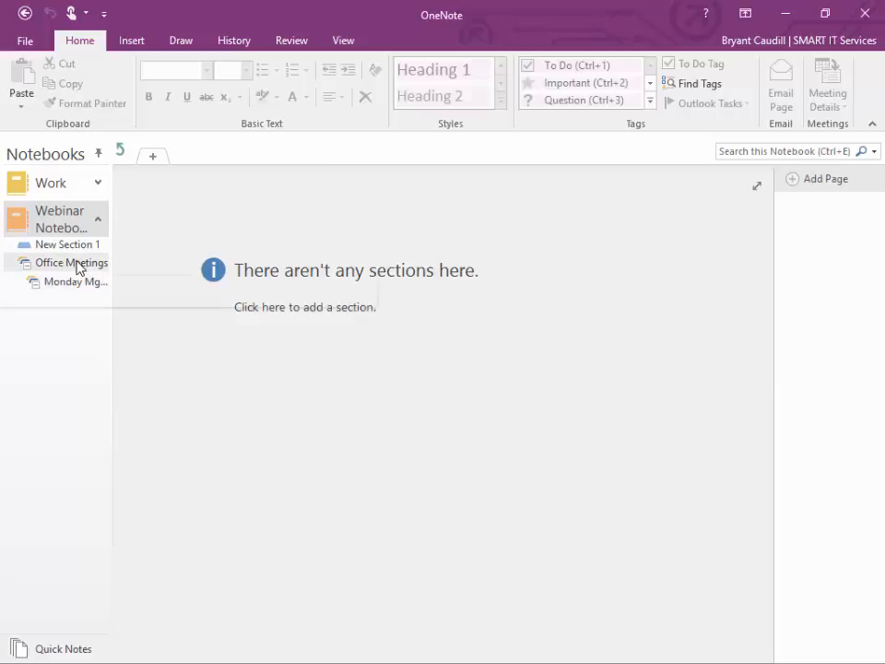
pyautogui.click(78, 266)
pyautogui.click(81, 283)
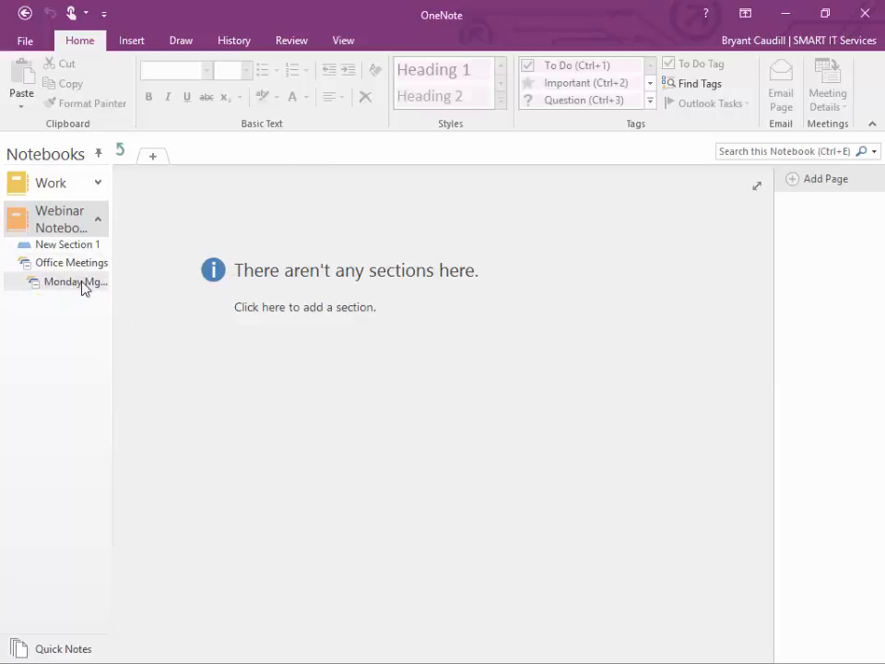
# Step: Add a new section in Monday Mgmt Meetings and title its first page 'October'
pyautogui.rightClick(82, 285)
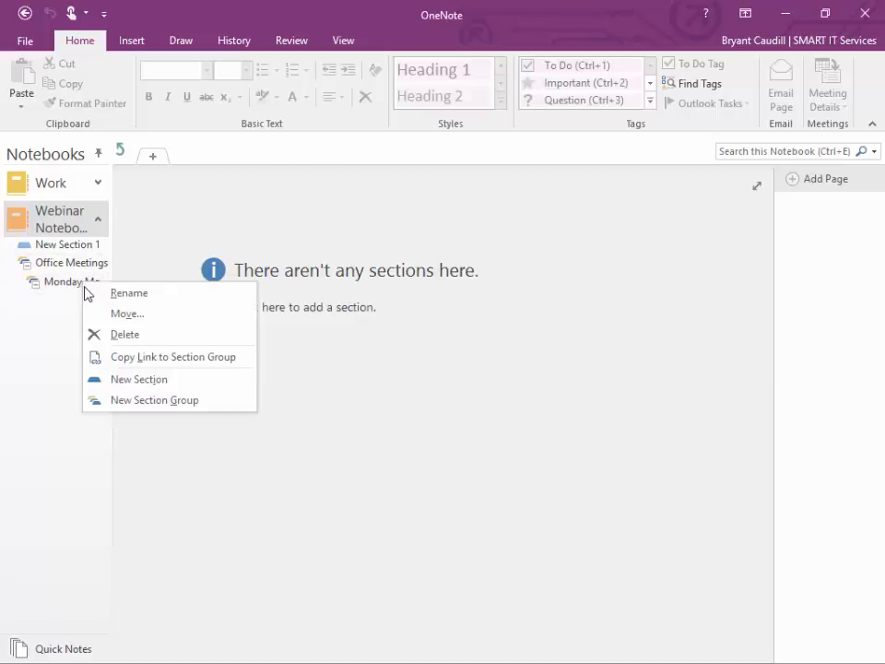
pyautogui.click(127, 379)
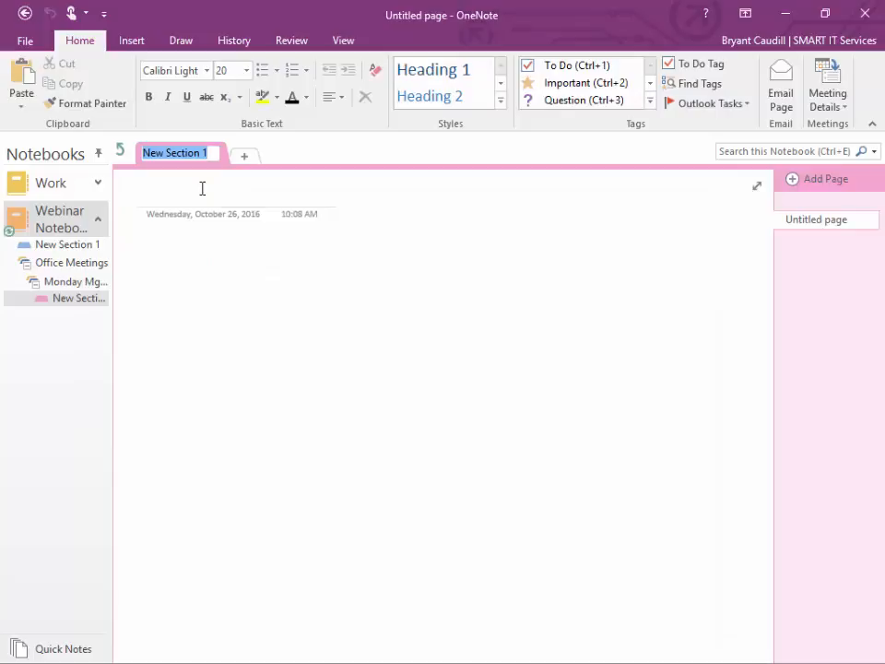
pyautogui.press('Return')
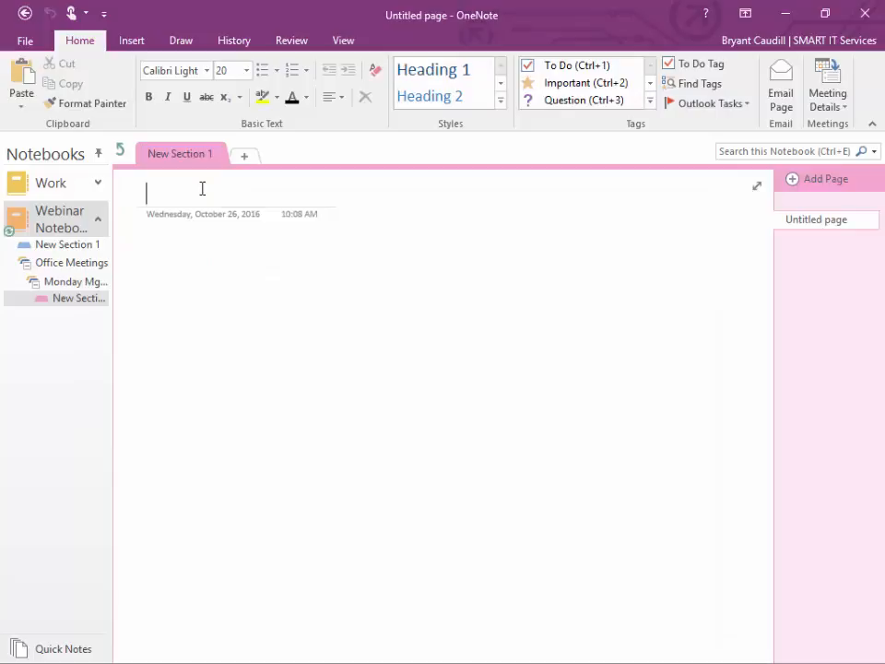
pyautogui.write('O')
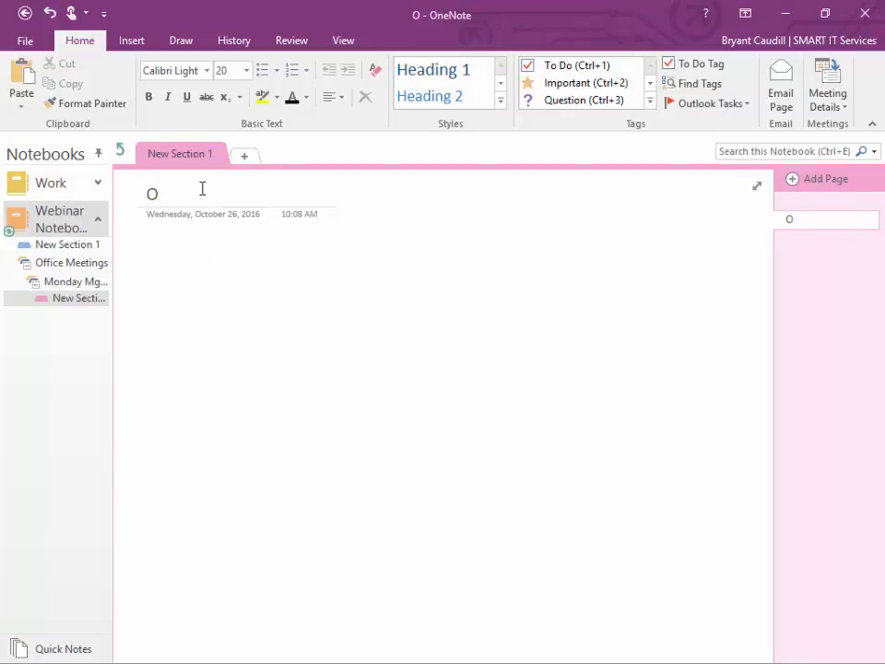
pyautogui.write('ctober M')
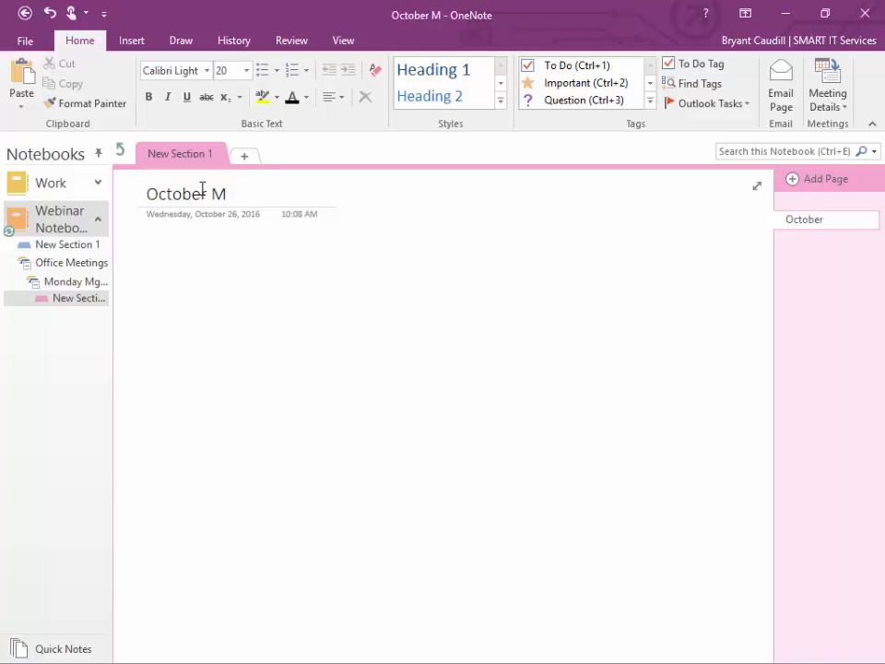
pyautogui.press('BackSpace')
pyautogui.press('BackSpace')
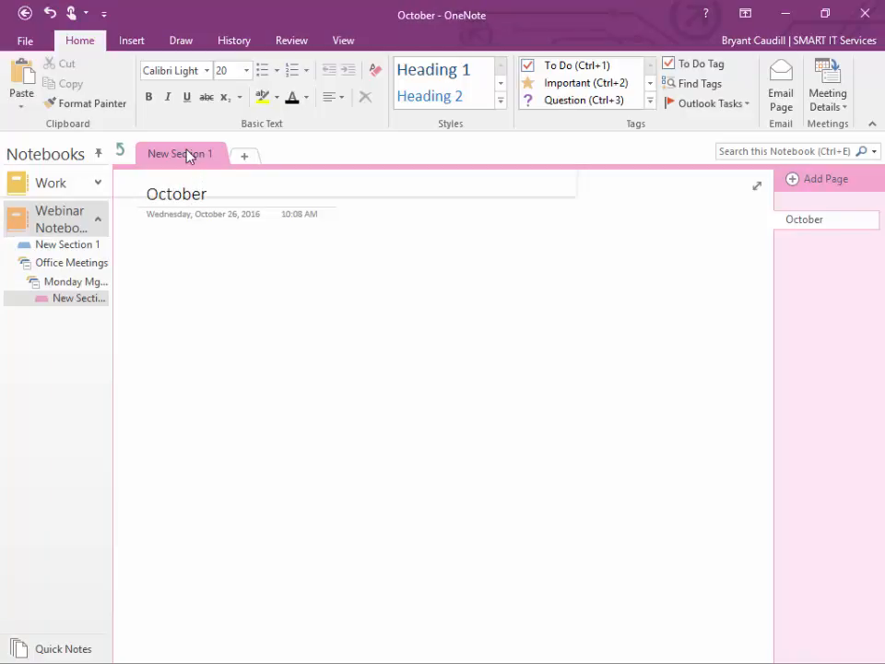
# Step: Rename the new section to 'October'
pyautogui.rightClick(189, 154)
pyautogui.click(206, 162)
pyautogui.write('October')
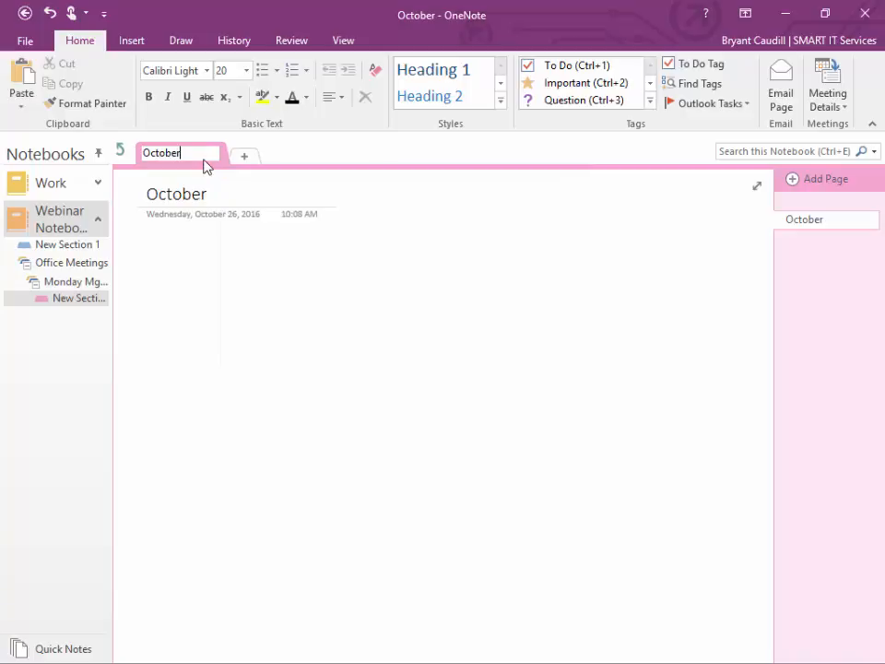
pyautogui.press('Return')
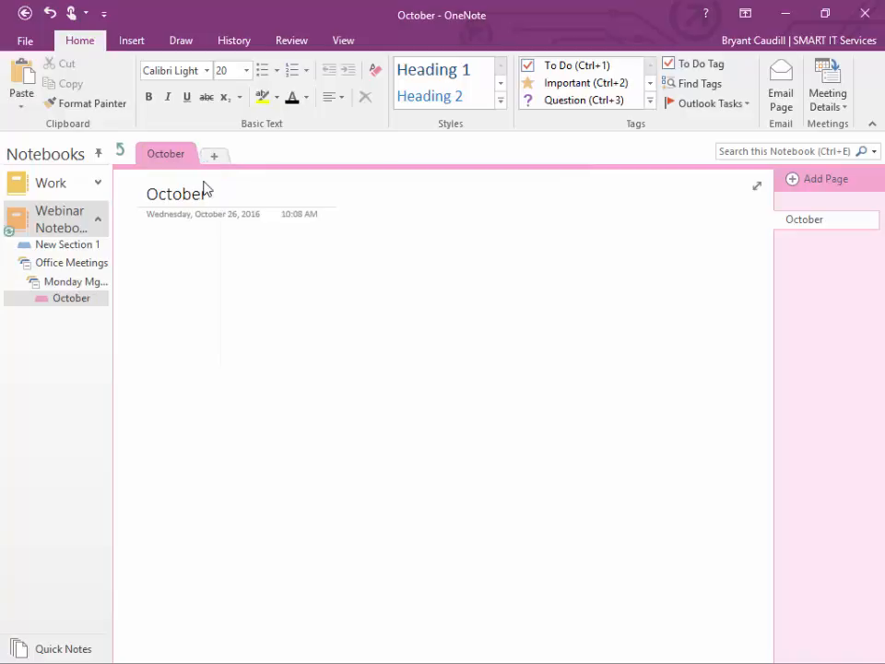
pyautogui.click(221, 358)
# Step: Add a 'November' section to Monday Mgmt Meetings with a page titled 'November'
pyautogui.rightClick(65, 282)
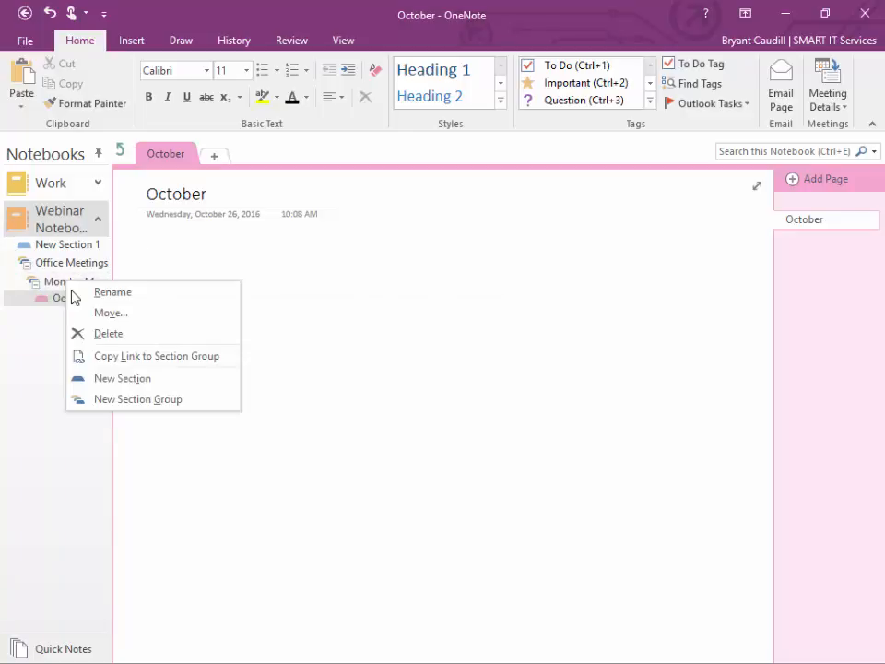
pyautogui.click(116, 374)
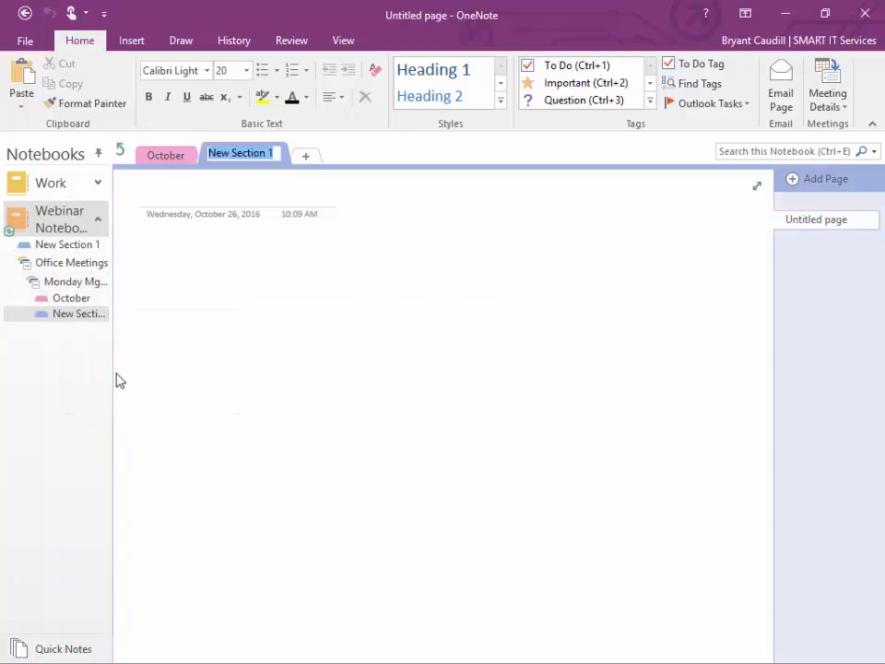
pyautogui.press('Return')
pyautogui.write('Novembe')
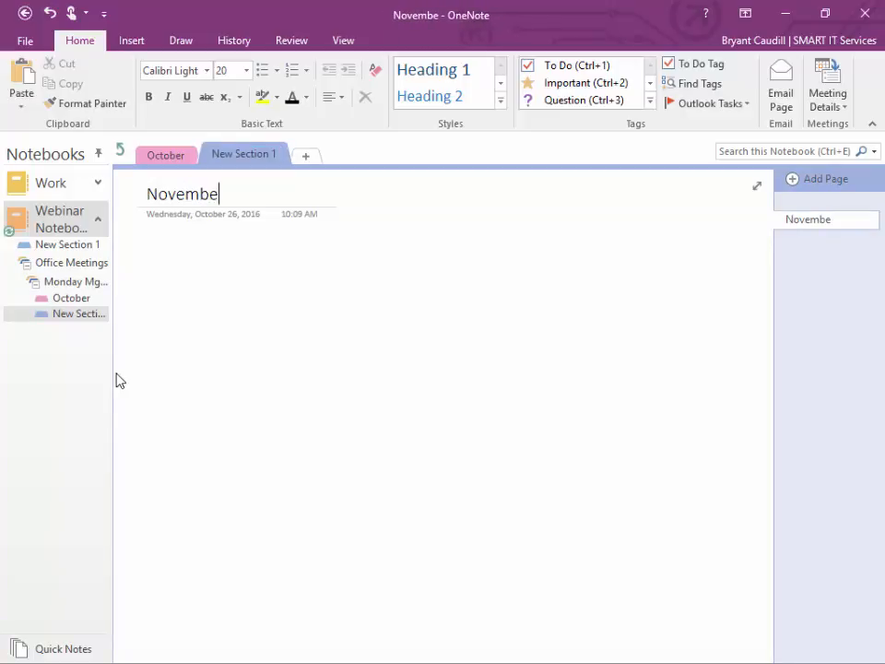
pyautogui.write('r')
pyautogui.press('Return')
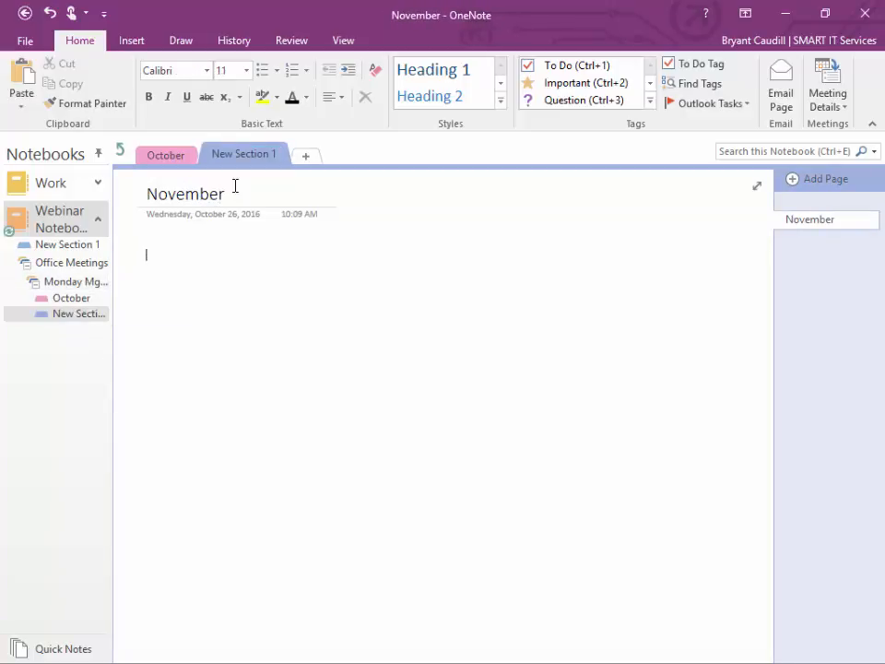
pyautogui.rightClick(238, 157)
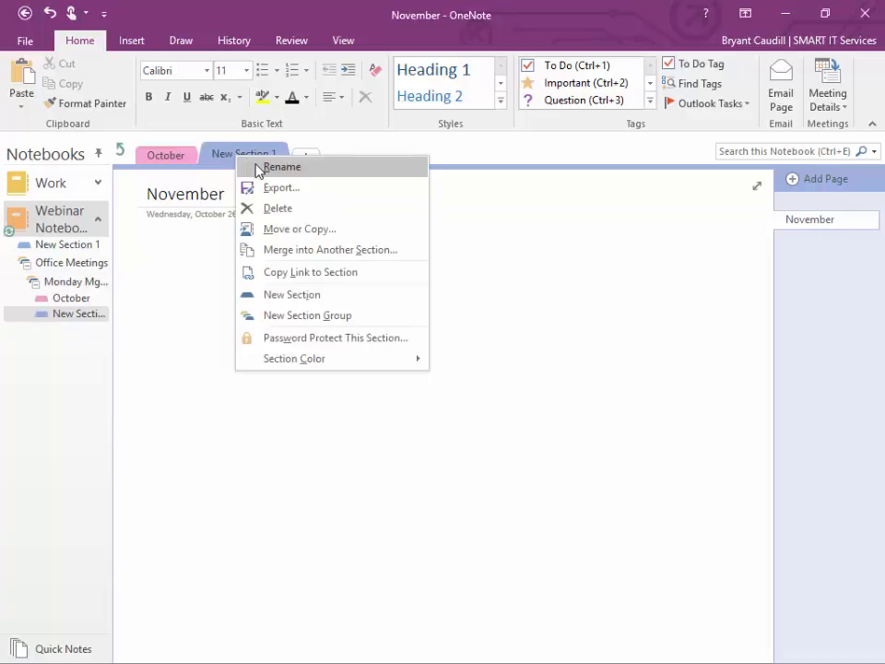
pyautogui.click(259, 169)
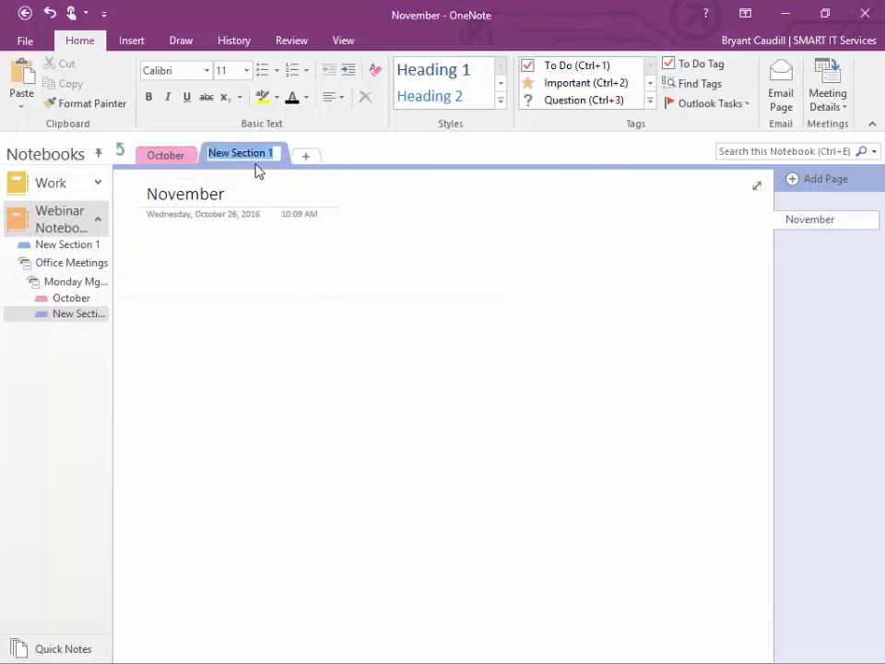
pyautogui.write('November')
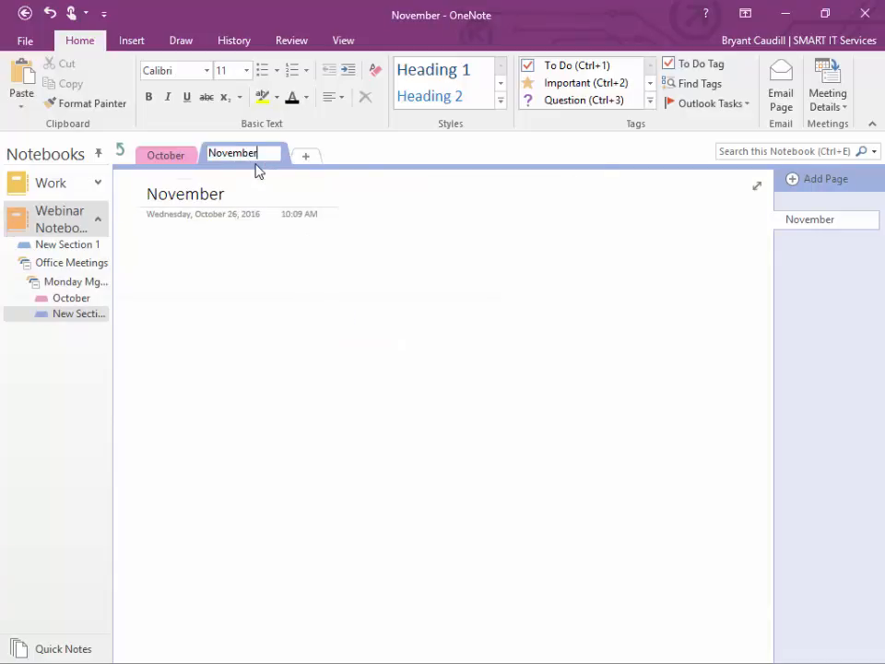
pyautogui.press('Return')
# Step: Add a 'December' section to the group, then return to the October section
pyautogui.rightClick(63, 284)
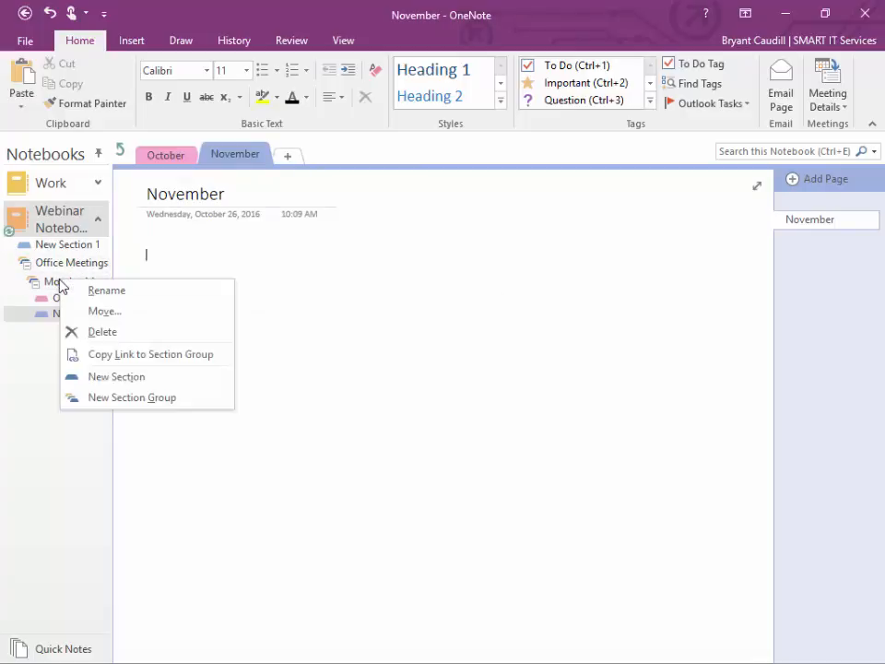
pyautogui.click(117, 377)
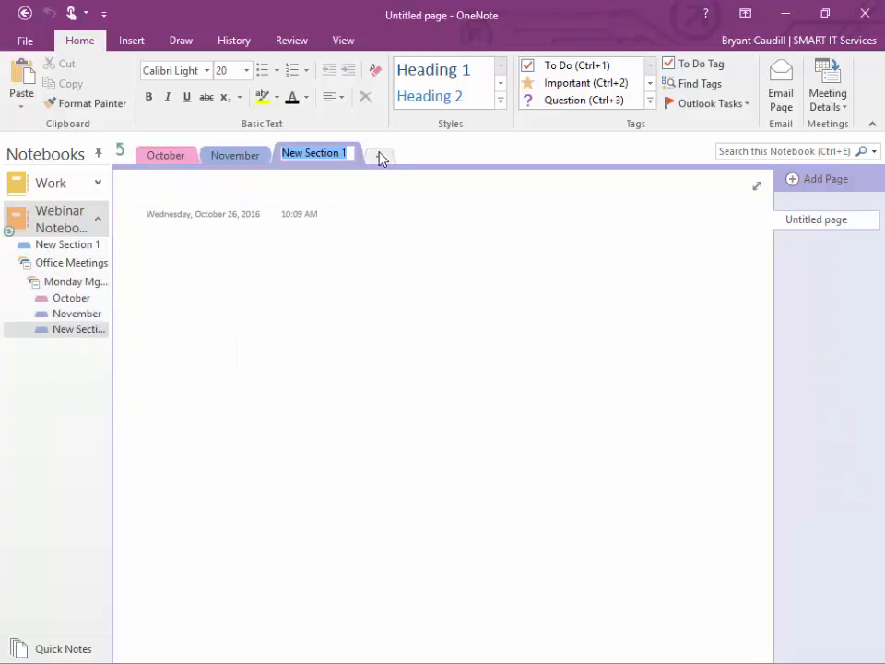
pyautogui.click(351, 153)
pyautogui.moveTo(351, 153); pyautogui.dragTo(268, 152)
pyautogui.write('De')
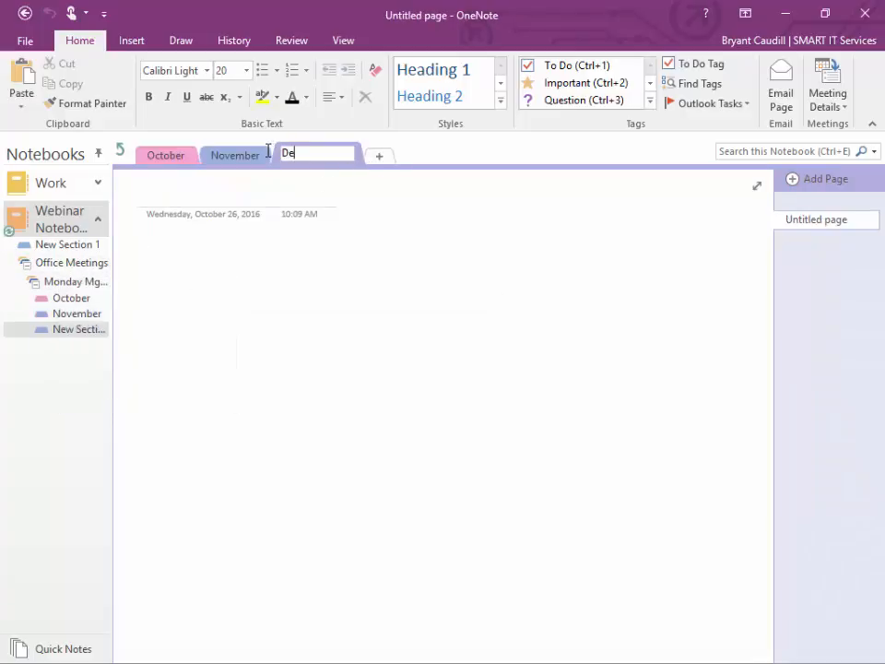
pyautogui.write('cember')
pyautogui.press('Return')
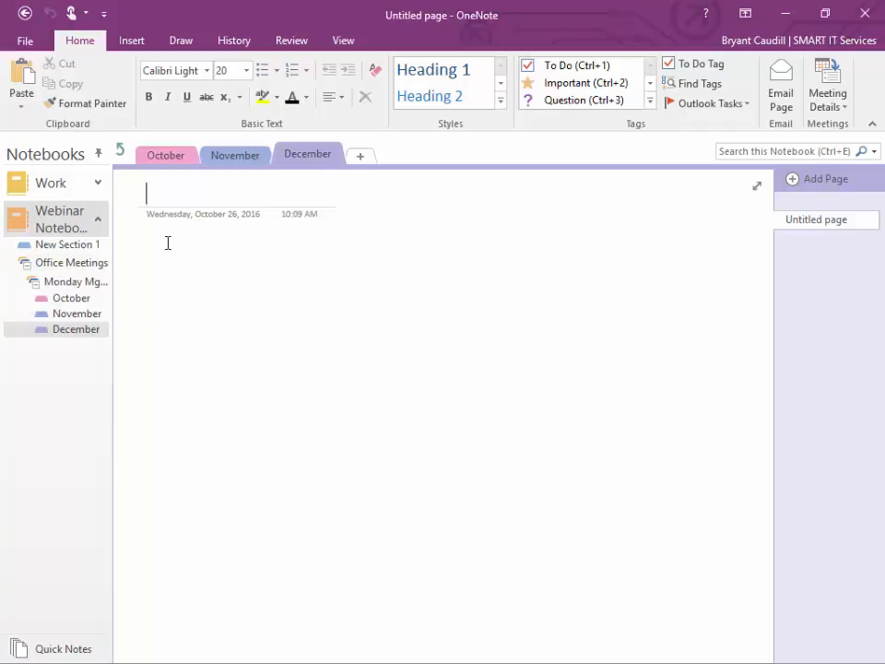
pyautogui.click(173, 154)
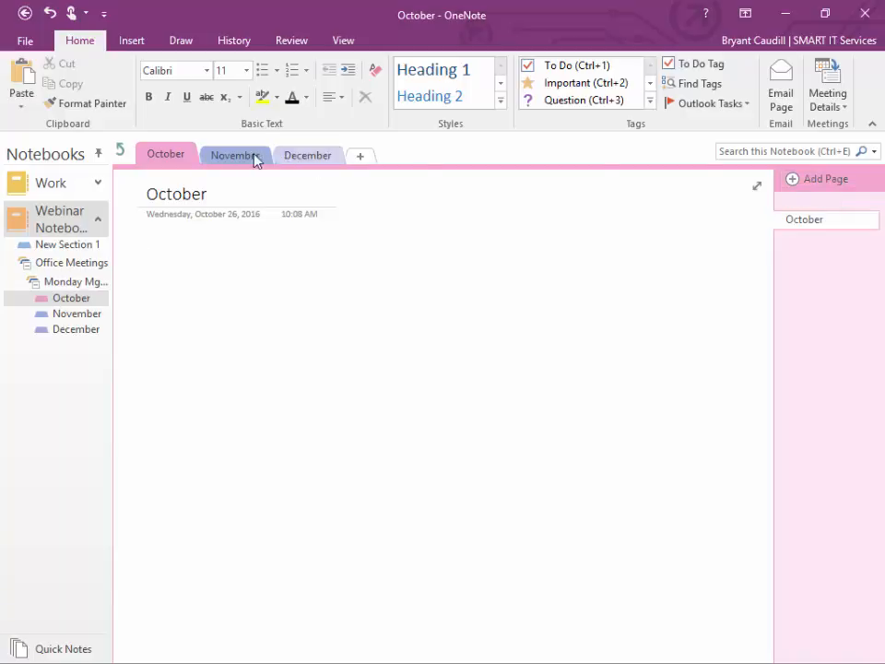
# Step: Retitle the page 'October 2', add pages 'October 9' and 'October 16', then reopen October 2
pyautogui.click(230, 194)
pyautogui.write('2')
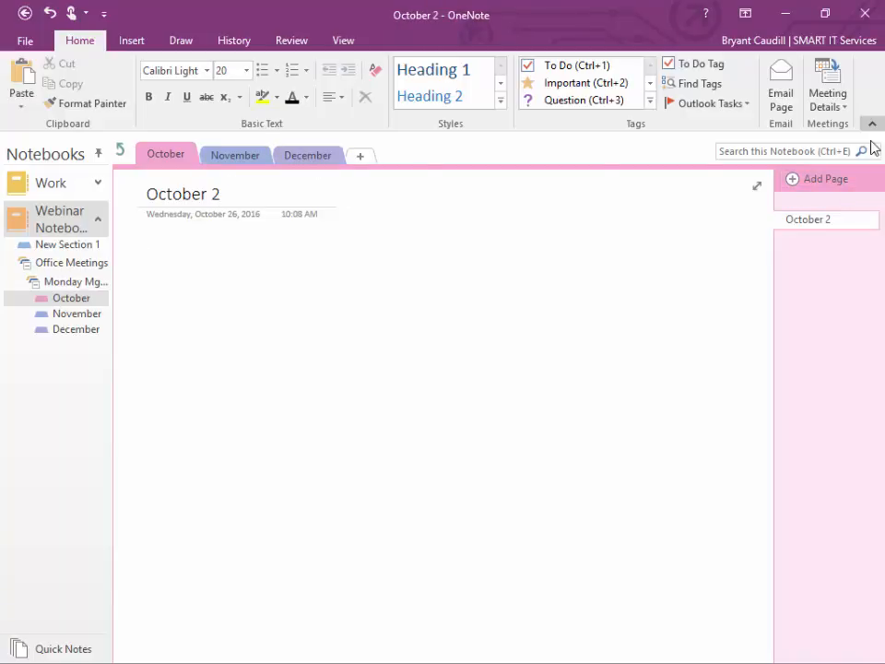
pyautogui.click(823, 179)
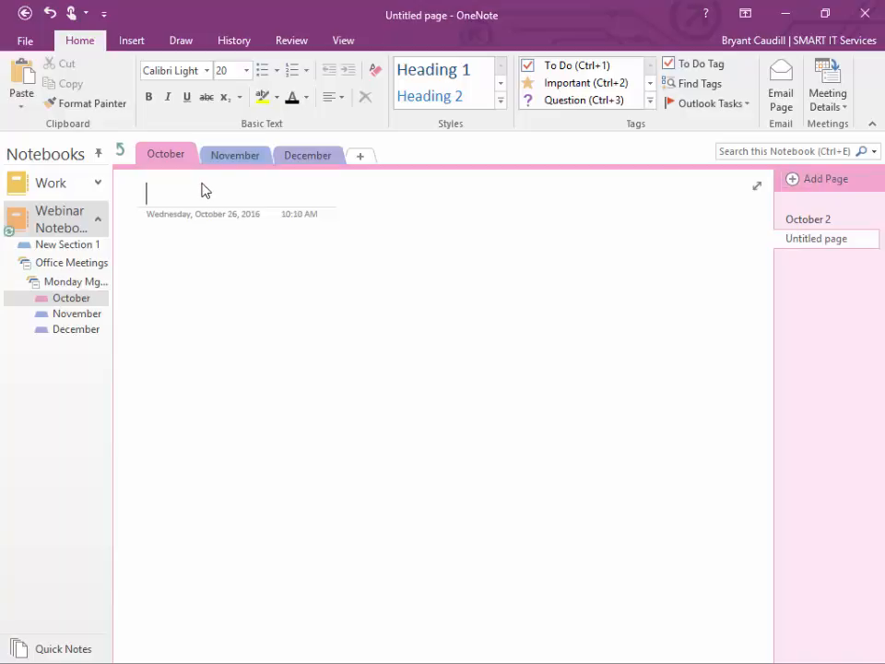
pyautogui.write('October')
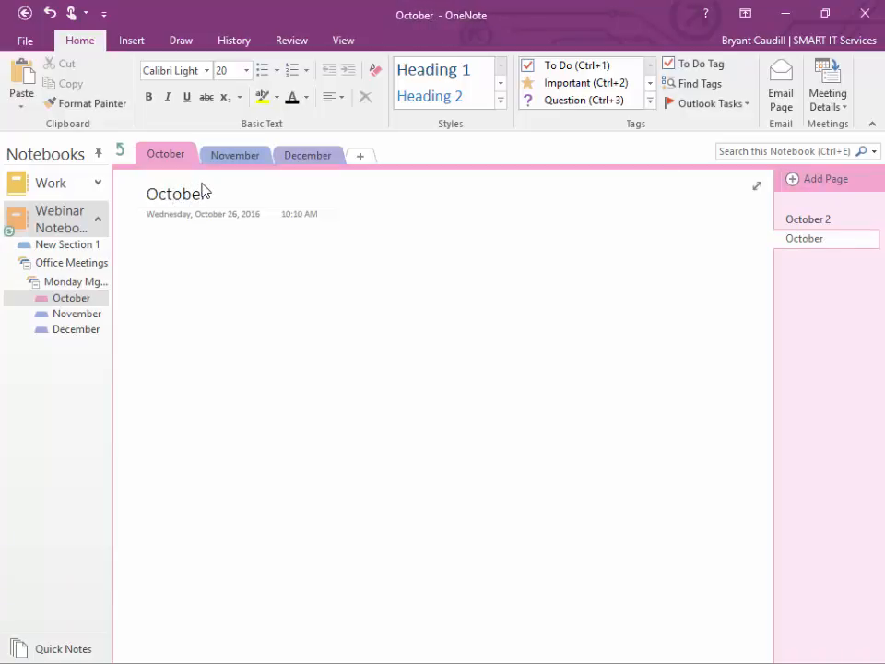
pyautogui.write(' 9')
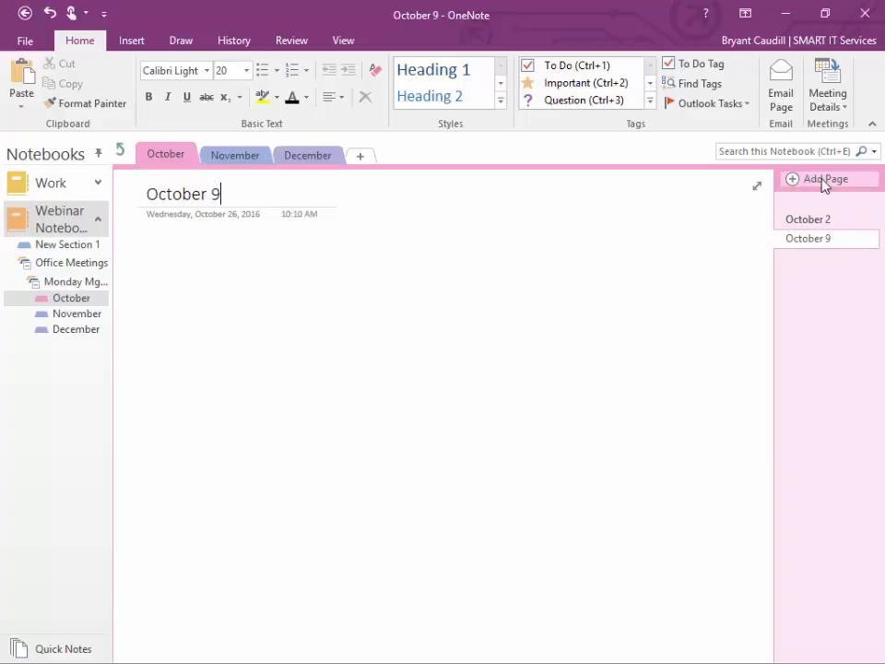
pyautogui.click(823, 180)
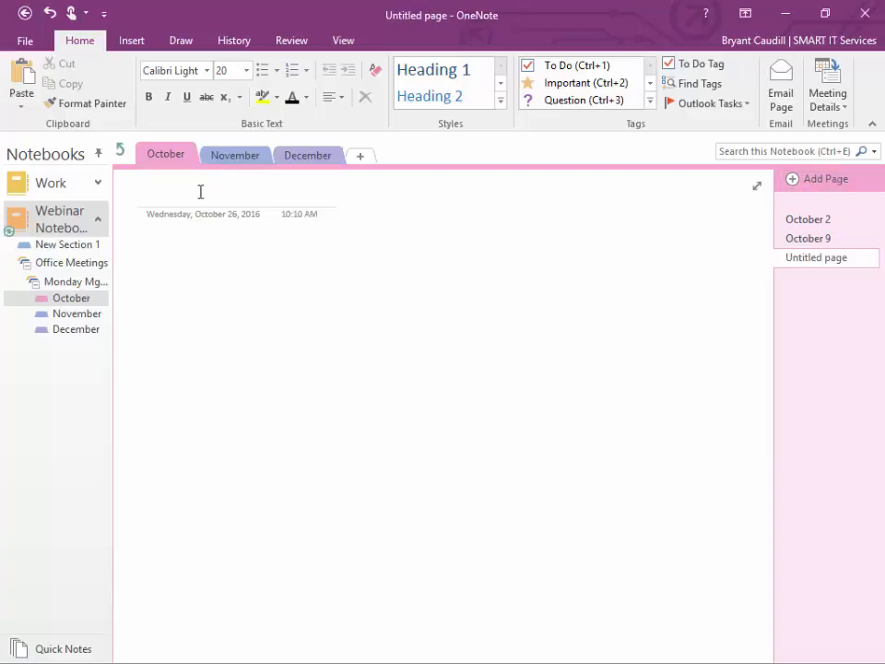
pyautogui.write('October')
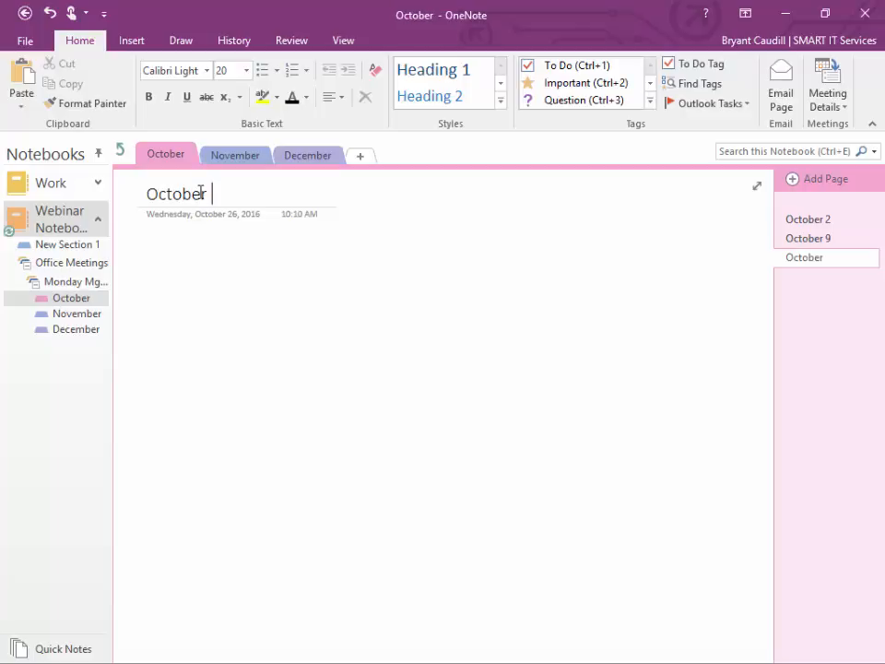
pyautogui.write(' 16')
pyautogui.press('Return')
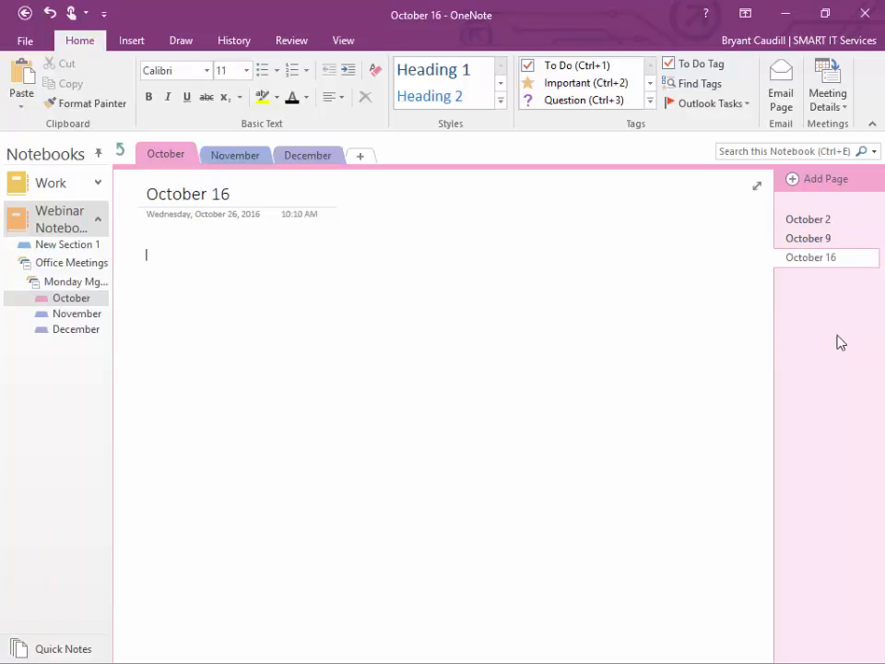
pyautogui.click(811, 219)
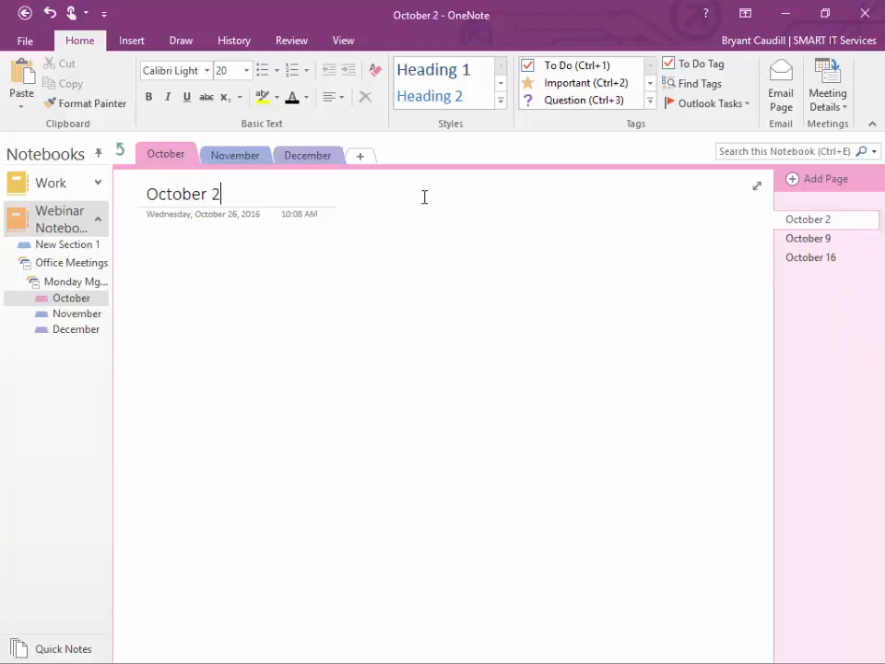
# Step: Type a widened note 'We can type our note here' and a separate 'Test note'
pyautogui.press('Return')
pyautogui.write('We')
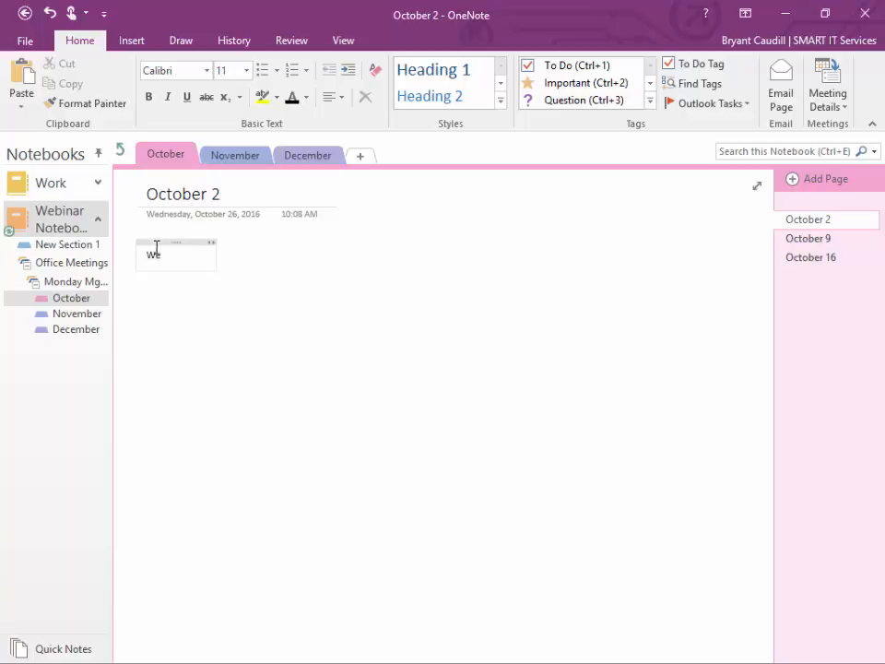
pyautogui.write(' can type our note here')
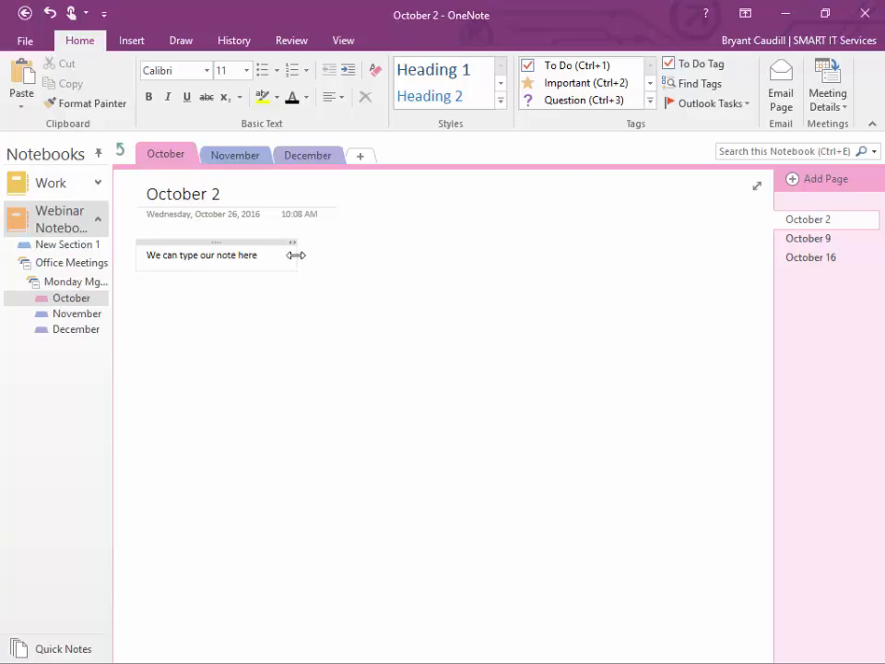
pyautogui.moveTo(295, 267); pyautogui.dragTo(387, 283)
pyautogui.click(577, 322)
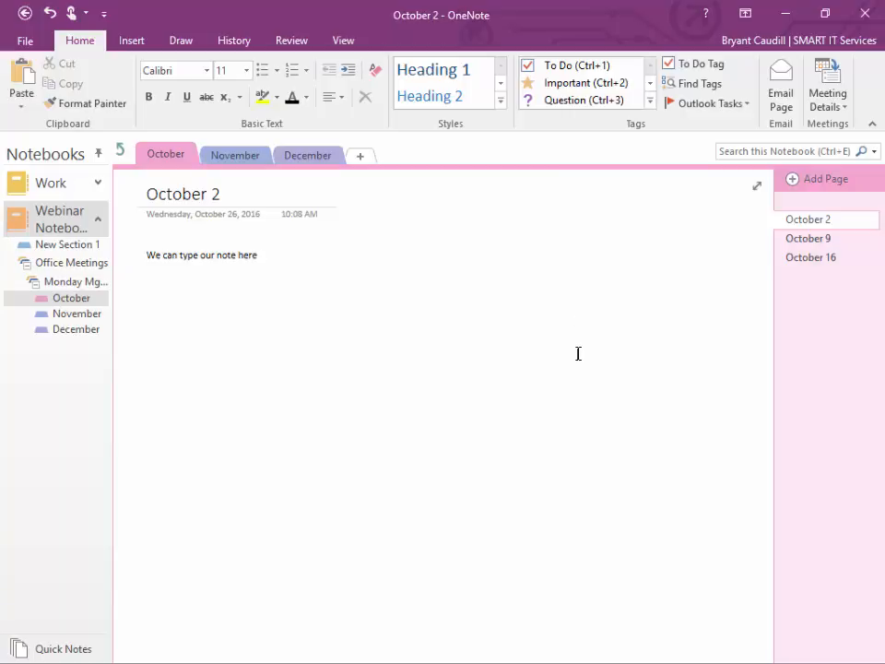
pyautogui.write('Test note')
pyautogui.click(241, 470)
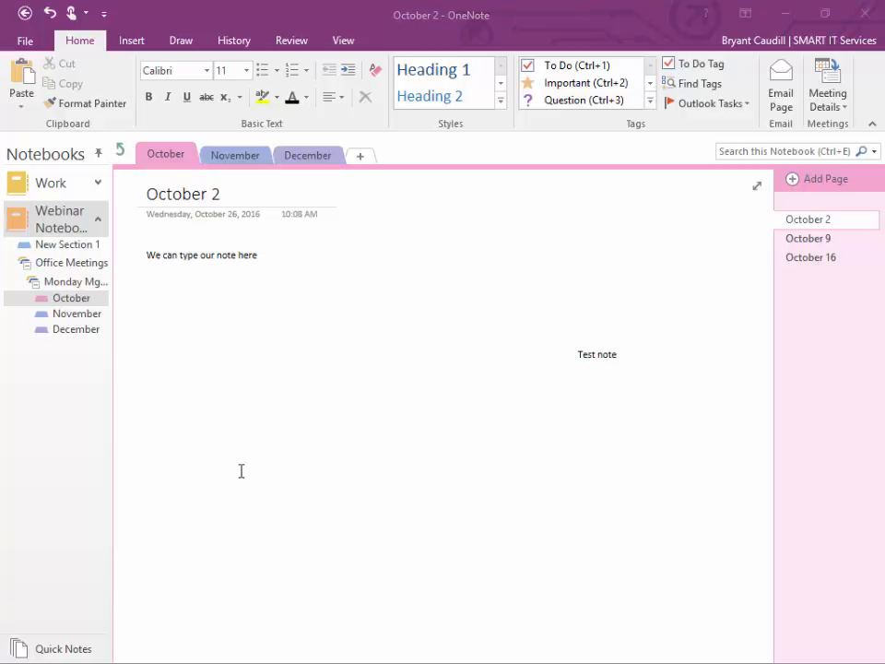
# Step: Copy all of the Word policy document's text, then minimize Word
pyautogui.hotkey('alt', 'Tab')
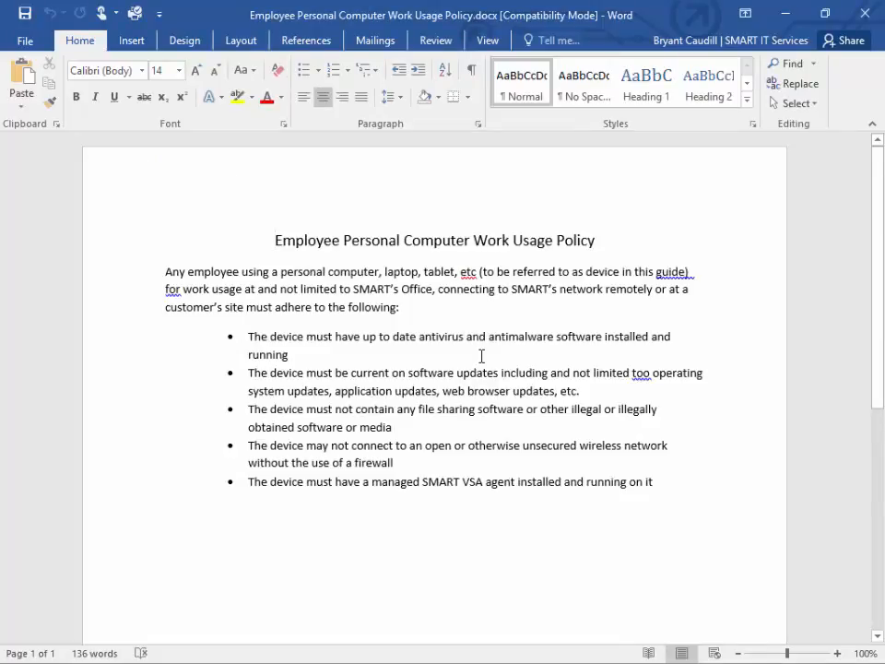
pyautogui.click(649, 510)
pyautogui.keyDown('shift'); pyautogui.click(328, 271); pyautogui.keyUp('shift')
pyautogui.keyDown('shift'); pyautogui.click(261, 220); pyautogui.keyUp('shift')
pyautogui.hotkey('ctrl', 'c')
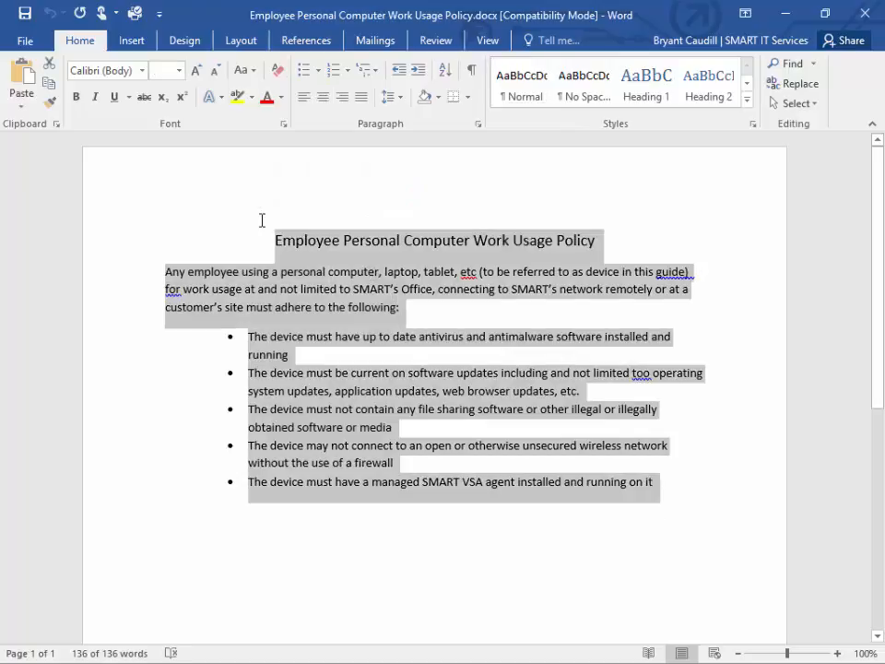
pyautogui.click(785, 14)
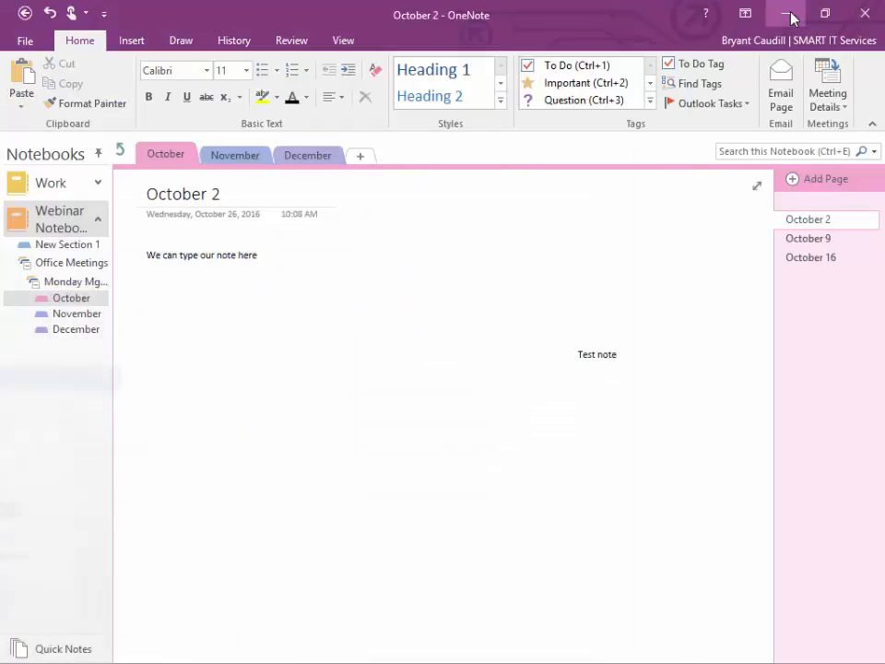
# Step: Paste the copied work usage policy on a new line under the first note
pyautogui.click(266, 255)
pyautogui.press('Return')
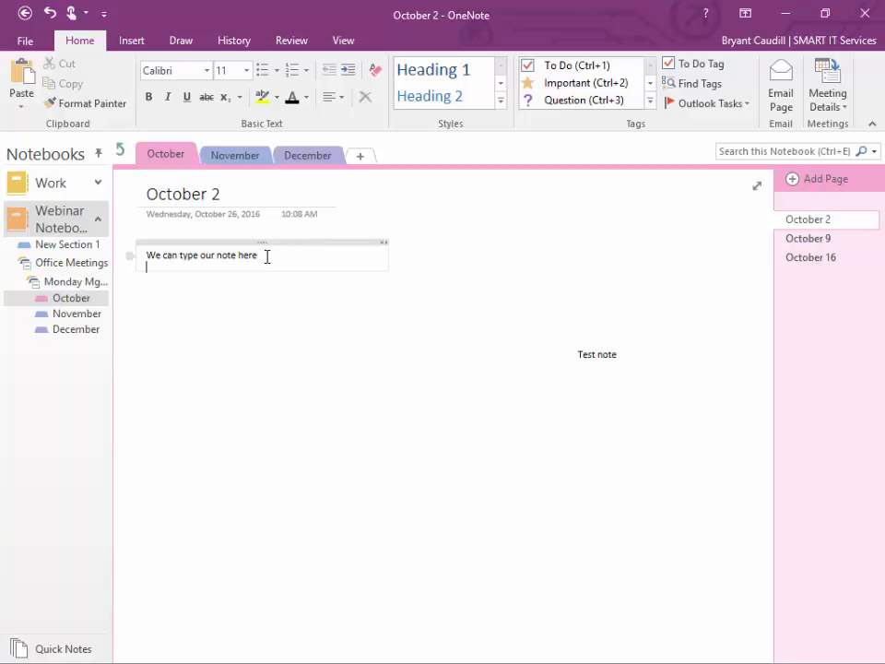
pyautogui.hotkey('ctrl', 'v')
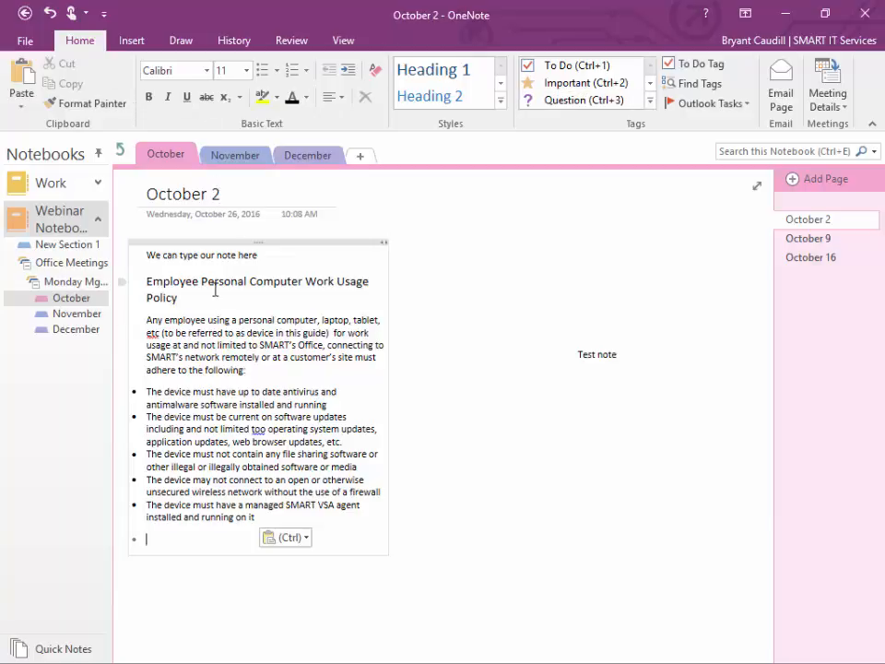
# Step: Style the policy title as Heading 1, indent it, and colour it blue
pyautogui.tripleClick(150, 288)
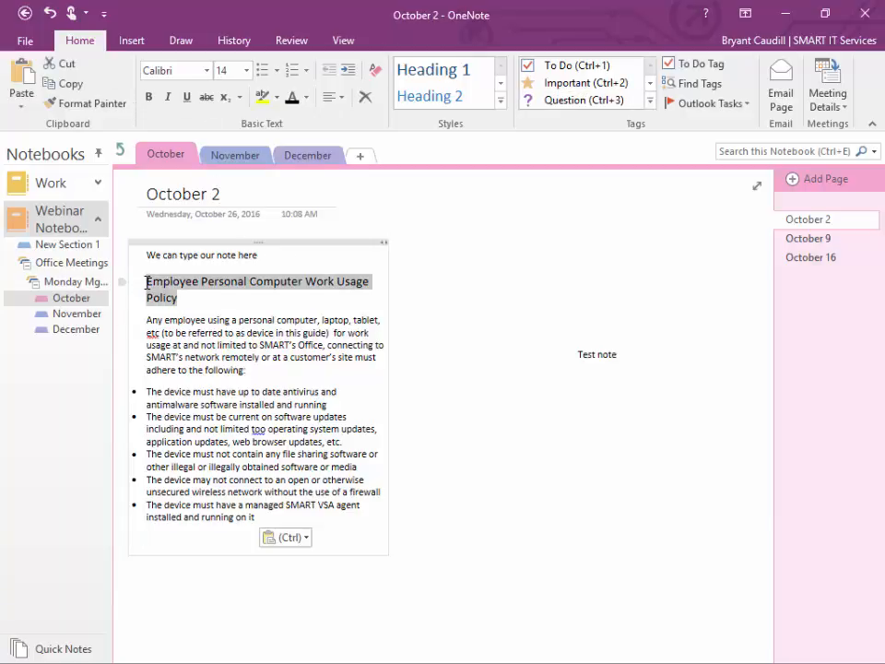
pyautogui.click(466, 70)
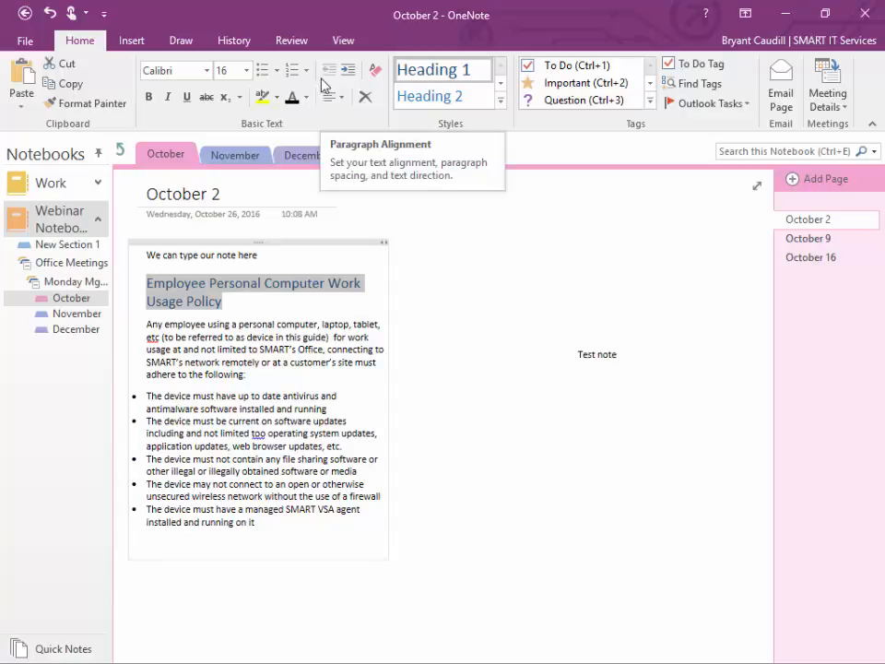
pyautogui.click(355, 72)
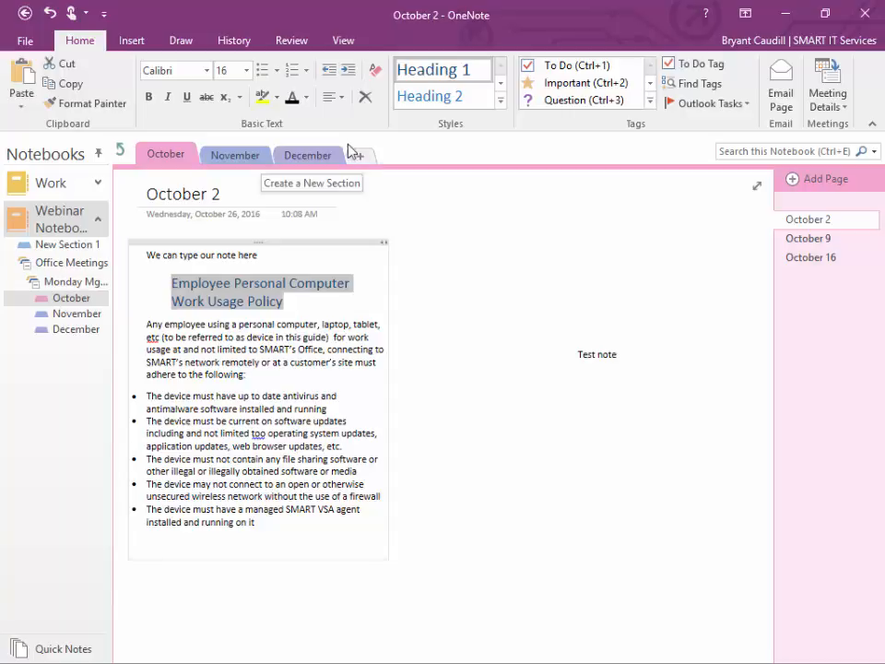
pyautogui.click(305, 97)
pyautogui.click(350, 158)
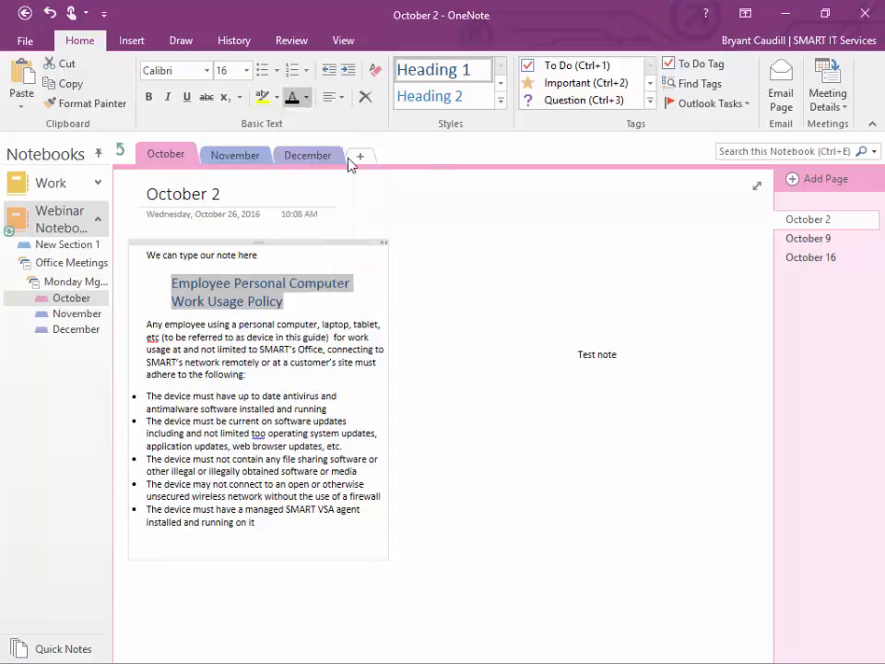
pyautogui.click(328, 391)
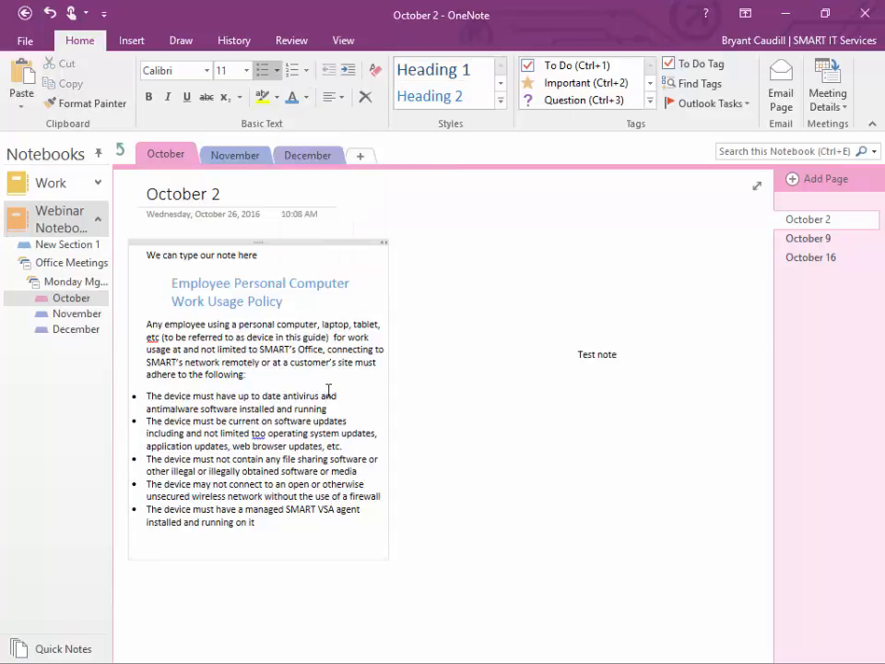
# Step: Switch the ribbon to the Insert tab to show table, file and picture options
pyautogui.click(133, 40)
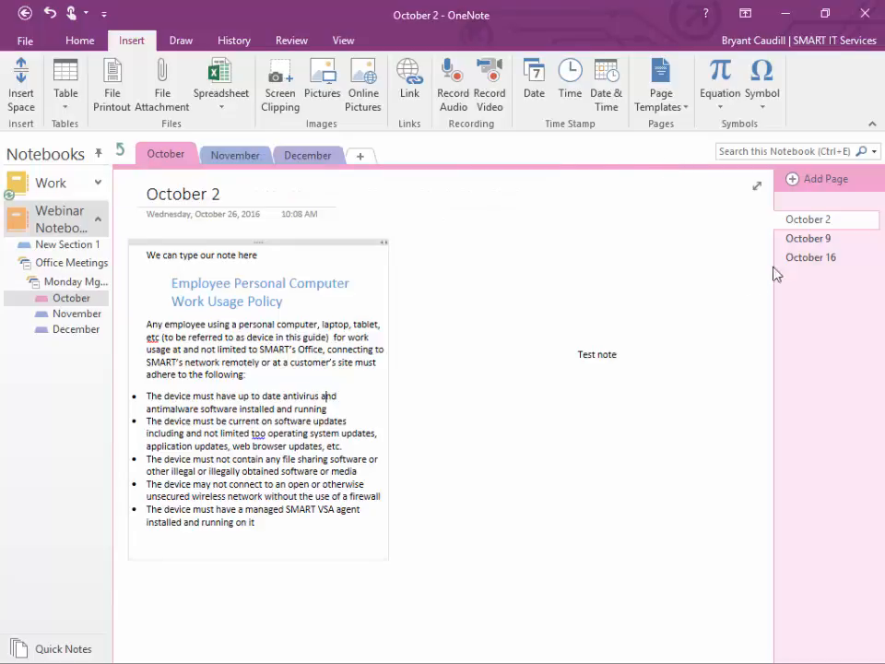
# Step: On the October 9 page, type the agenda items Welcome, Issues List, Go over To Dos, Wrap
pyautogui.click(811, 240)
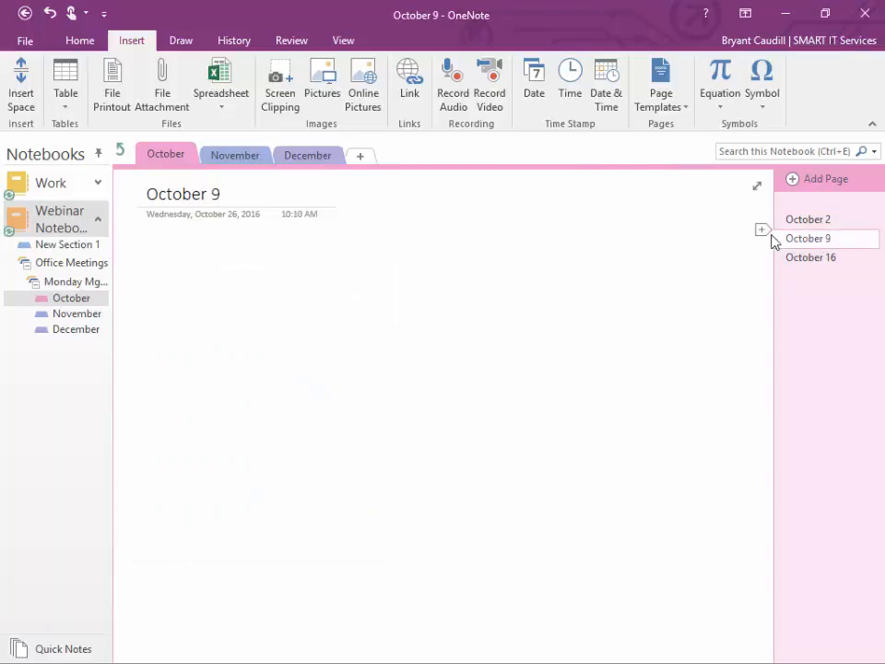
pyautogui.click(159, 243)
pyautogui.write('W')
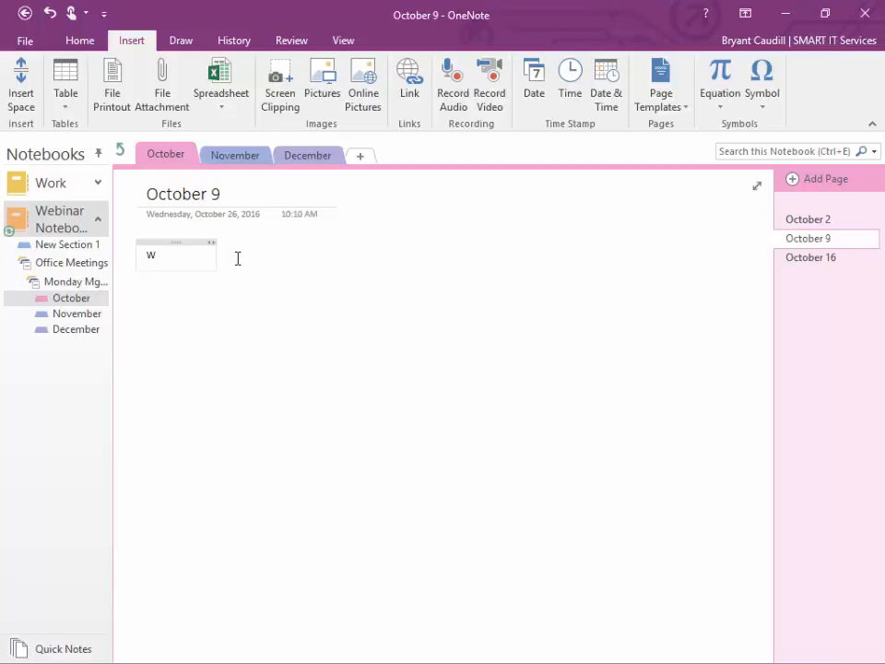
pyautogui.write('elcome')
pyautogui.press('Return')
pyautogui.write('Issue')
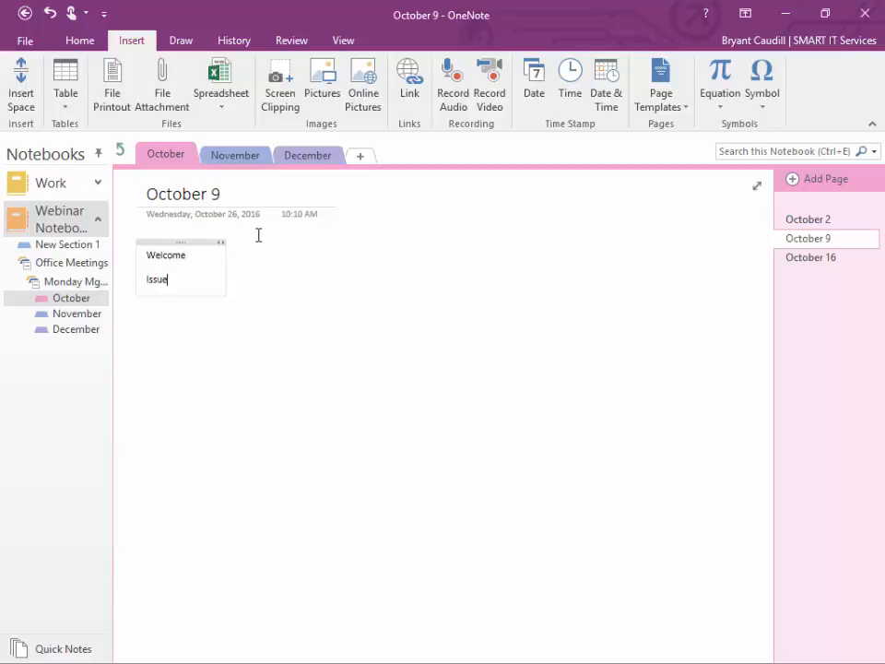
pyautogui.write('s List')
pyautogui.press('Return')
pyautogui.write('Go over T')
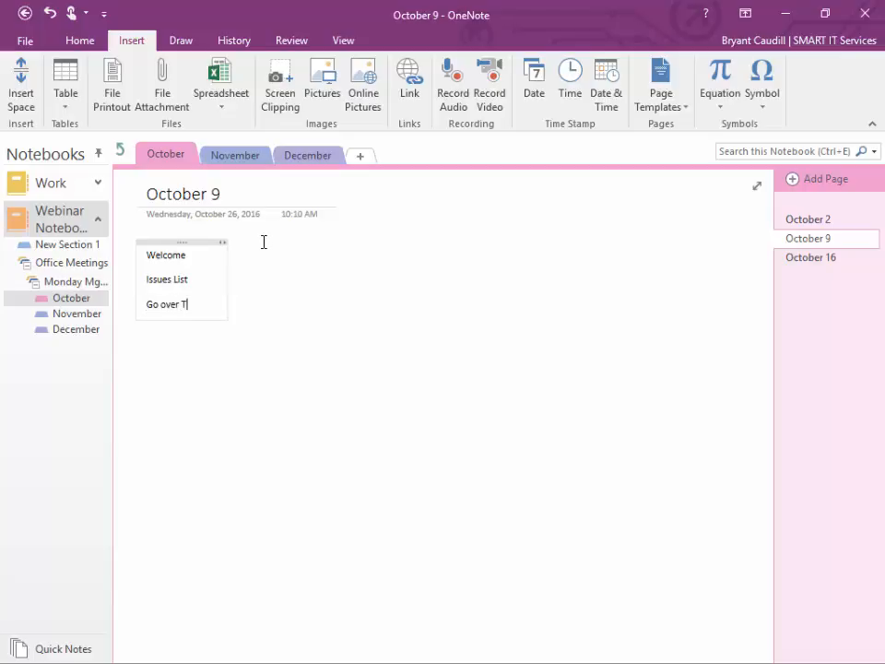
pyautogui.write('o Ods')
pyautogui.press('BackSpace')
pyautogui.press('BackSpace')
pyautogui.press('BackSpace')
pyautogui.write('Dos')
pyautogui.press('Return')
pyautogui.write('Wr')
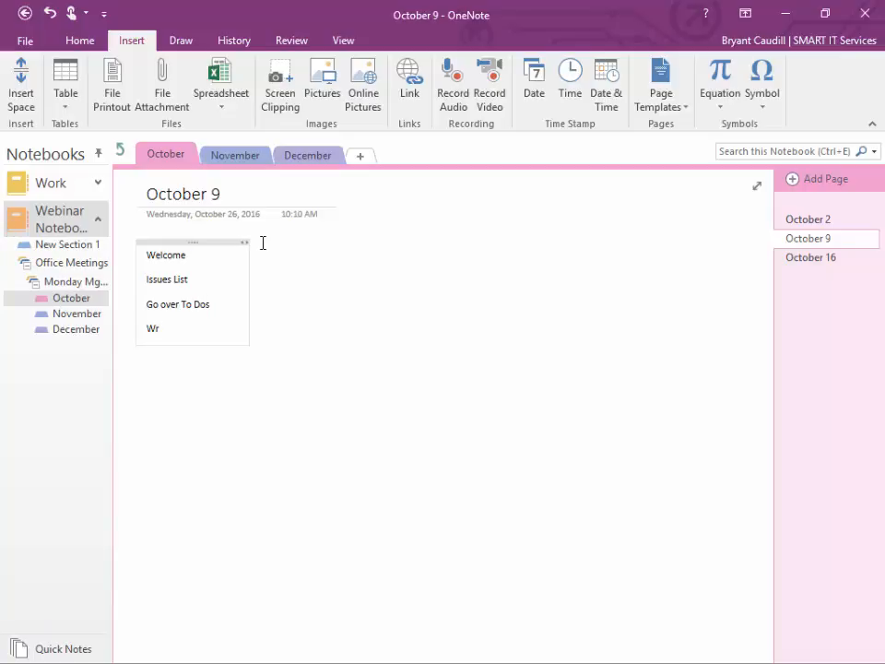
pyautogui.write('ap')
# Step: Add indented blank lines below each of the four agenda items
pyautogui.click(211, 254)
pyautogui.press('Return')
pyautogui.press('Tab')
pyautogui.press('Return')
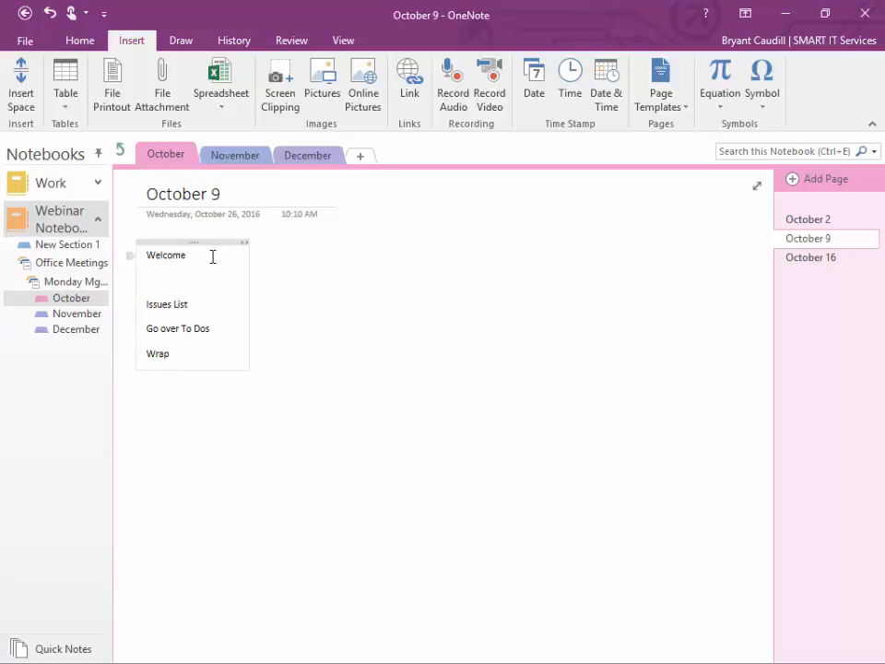
pyautogui.click(207, 302)
pyautogui.press('Return')
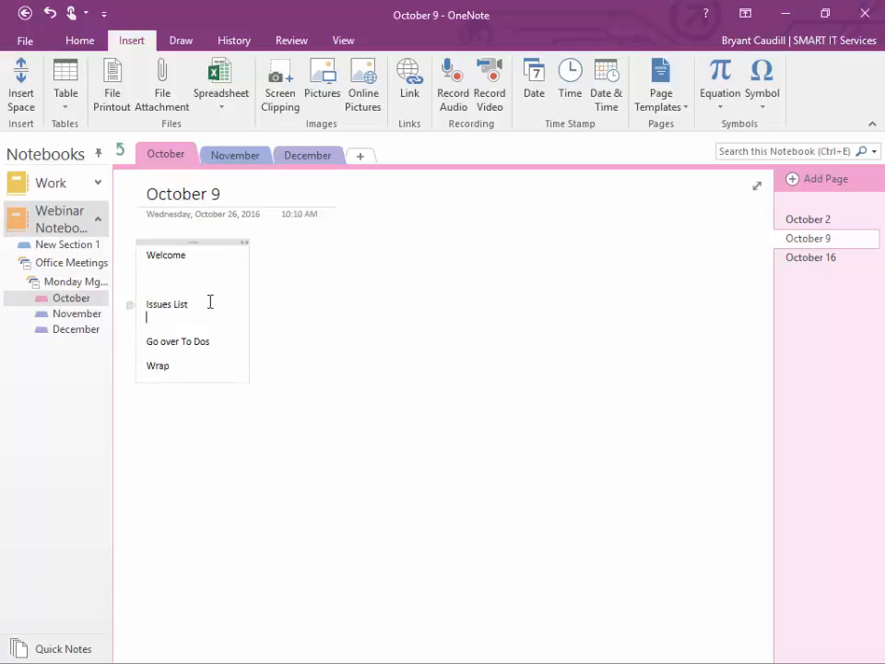
pyautogui.press('Tab')
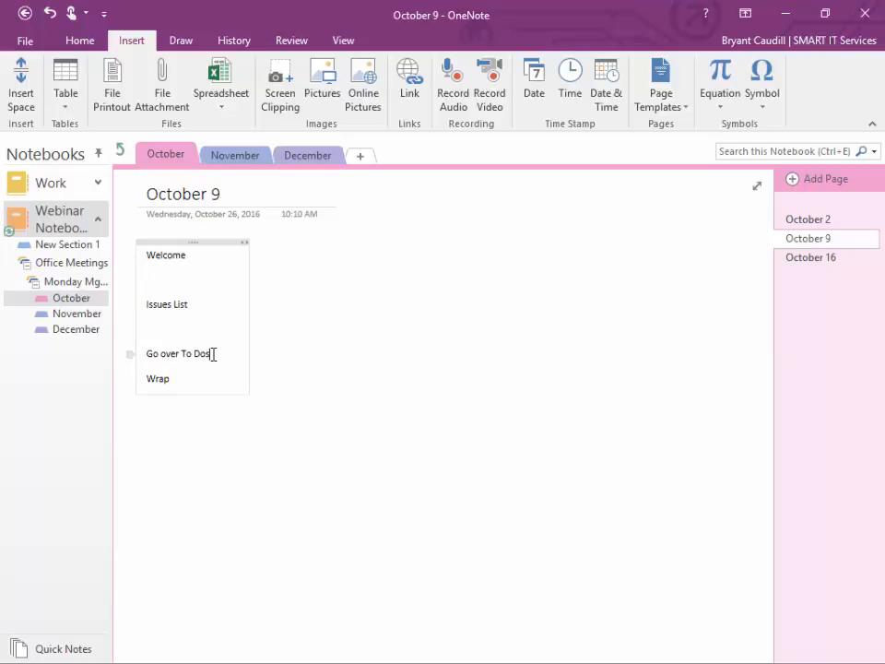
pyautogui.click(212, 354)
pyautogui.press('Return')
pyautogui.press('Tab')
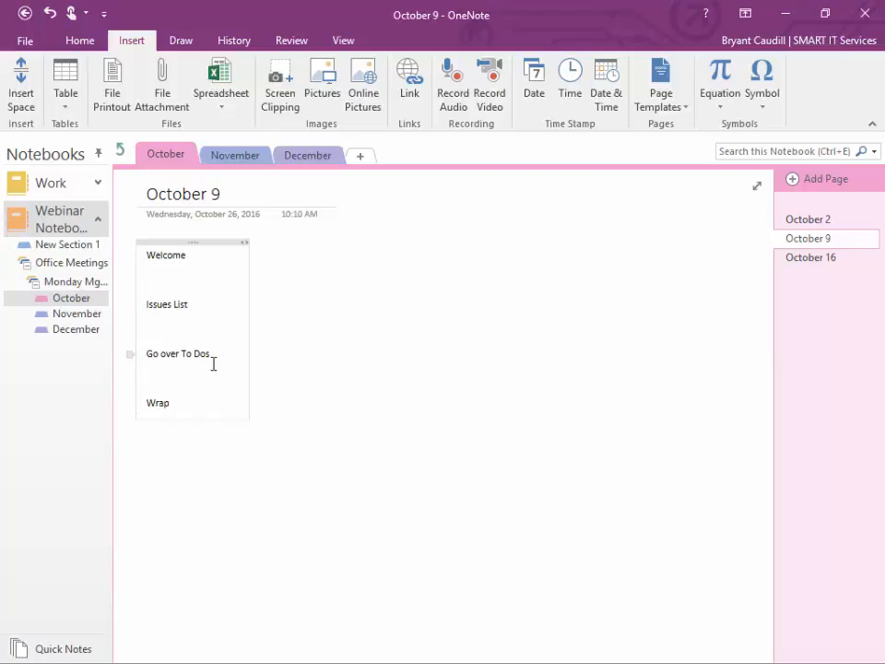
pyautogui.click(192, 409)
pyautogui.press('Return')
pyautogui.press('Tab')
# Step: Save the page as template 'Monday Meetings', make it the section default, and close the pane
pyautogui.click(686, 98)
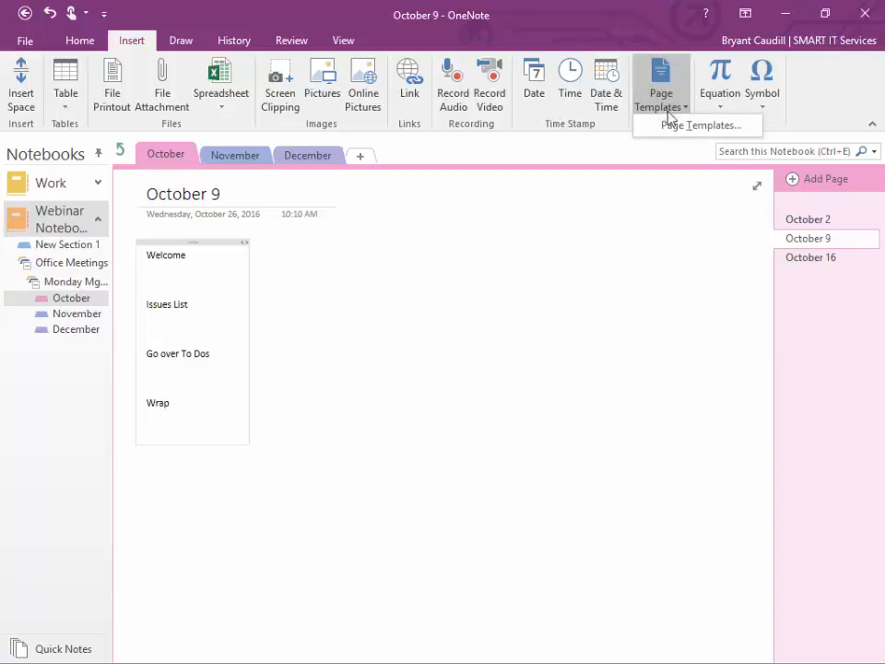
pyautogui.click(676, 120)
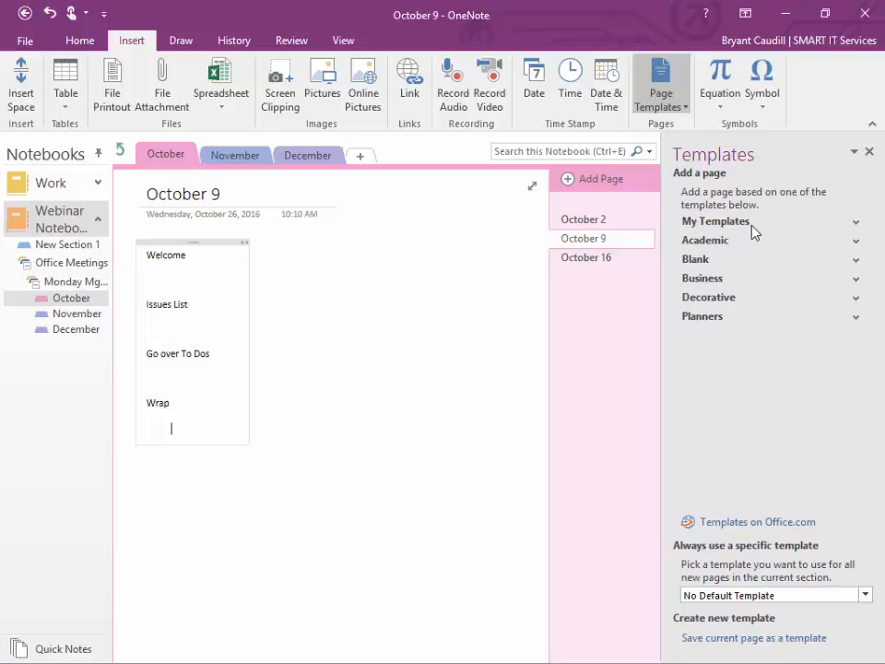
pyautogui.click(758, 637)
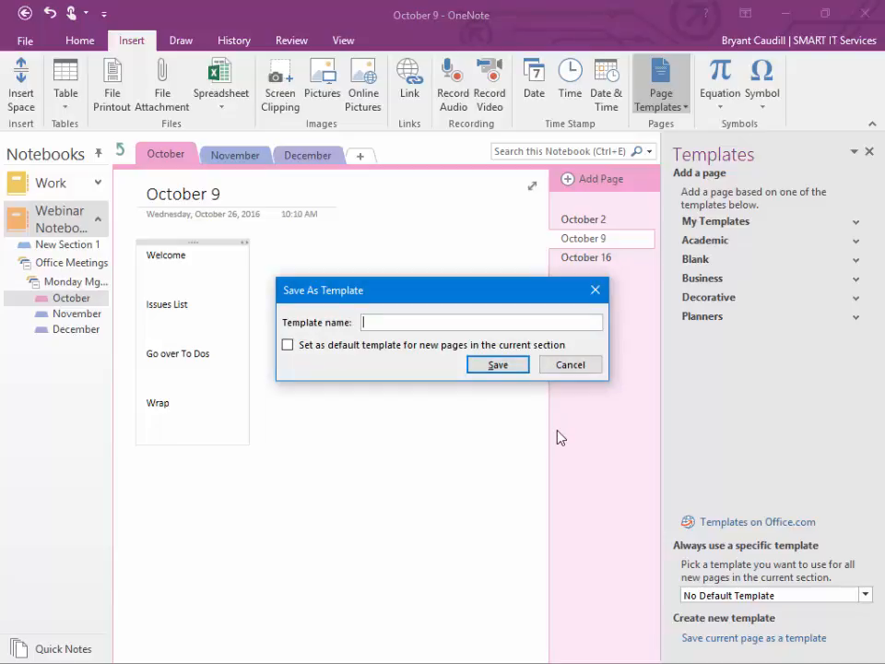
pyautogui.write('Monday Meetings')
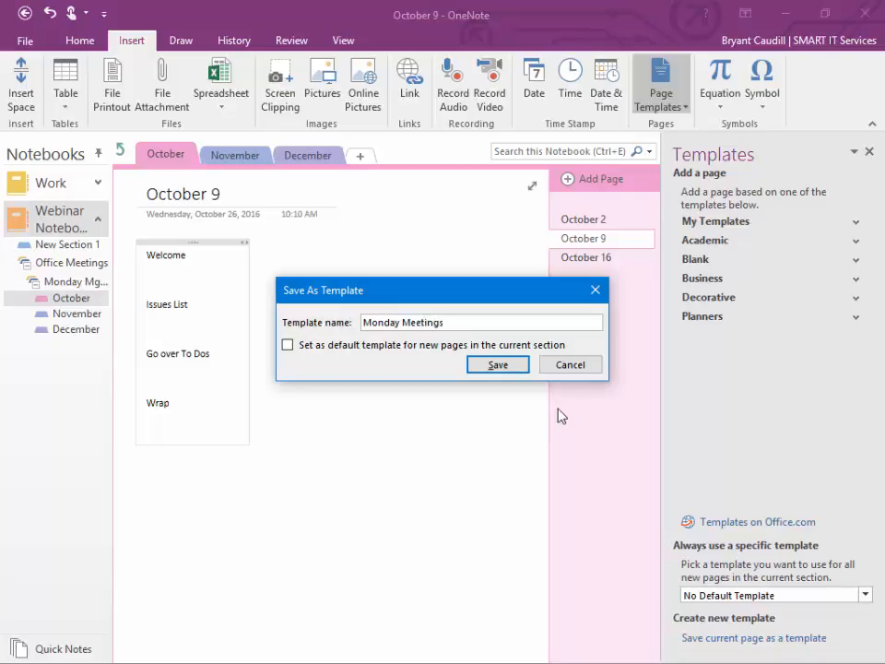
pyautogui.click(468, 347)
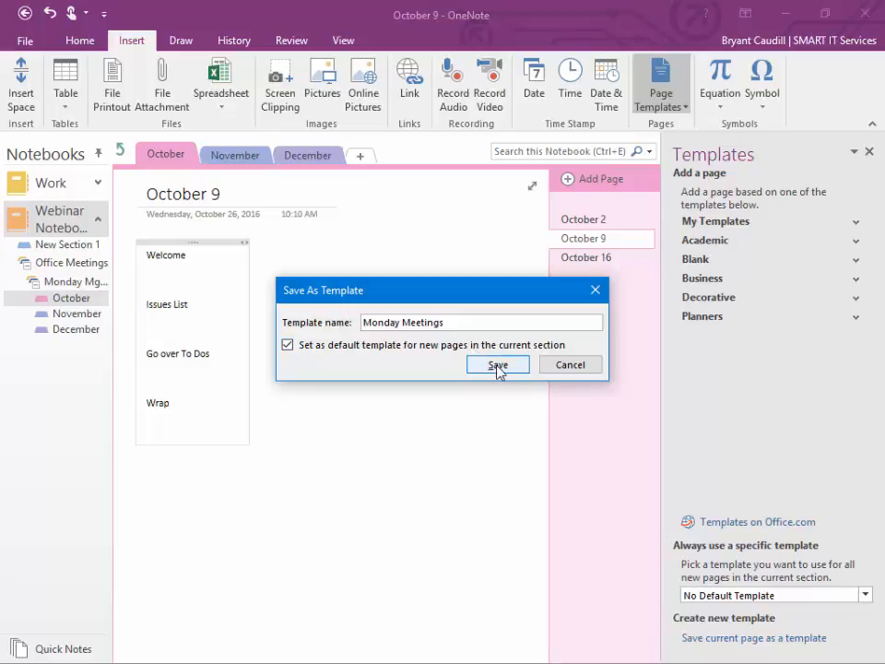
pyautogui.click(498, 368)
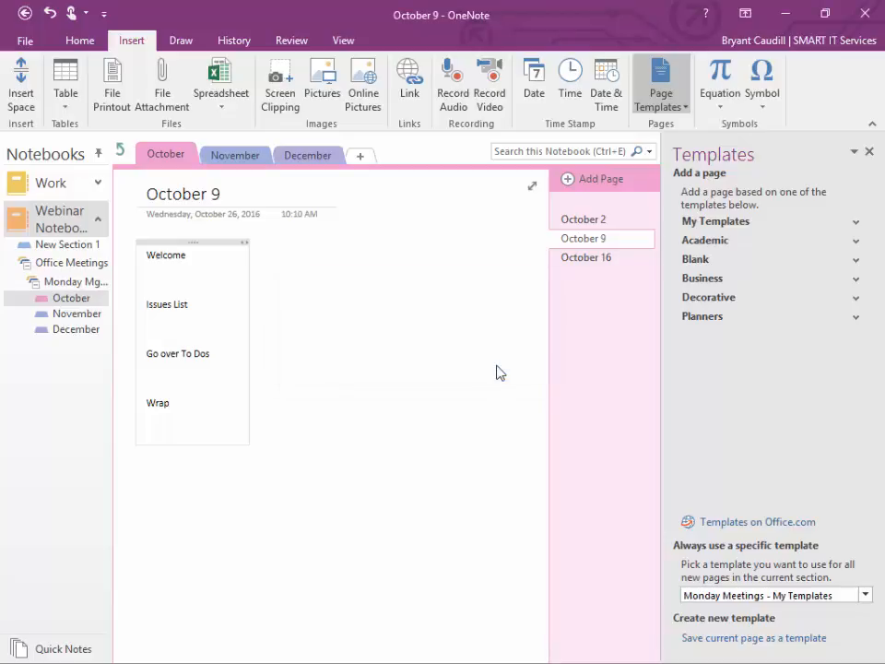
pyautogui.click(868, 151)
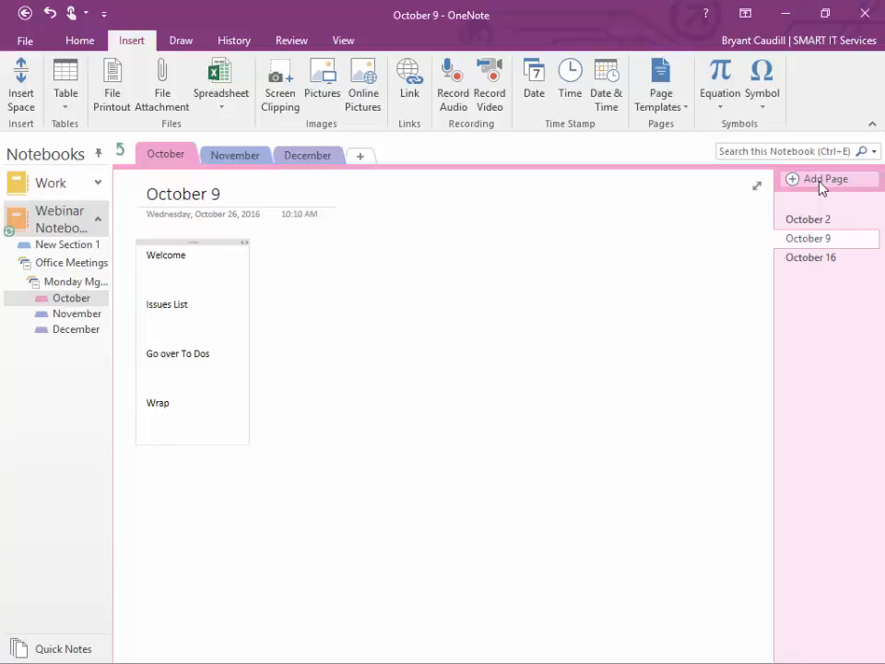
# Step: Add a new page to the October section and retitle it October 23
pyautogui.click(819, 180)
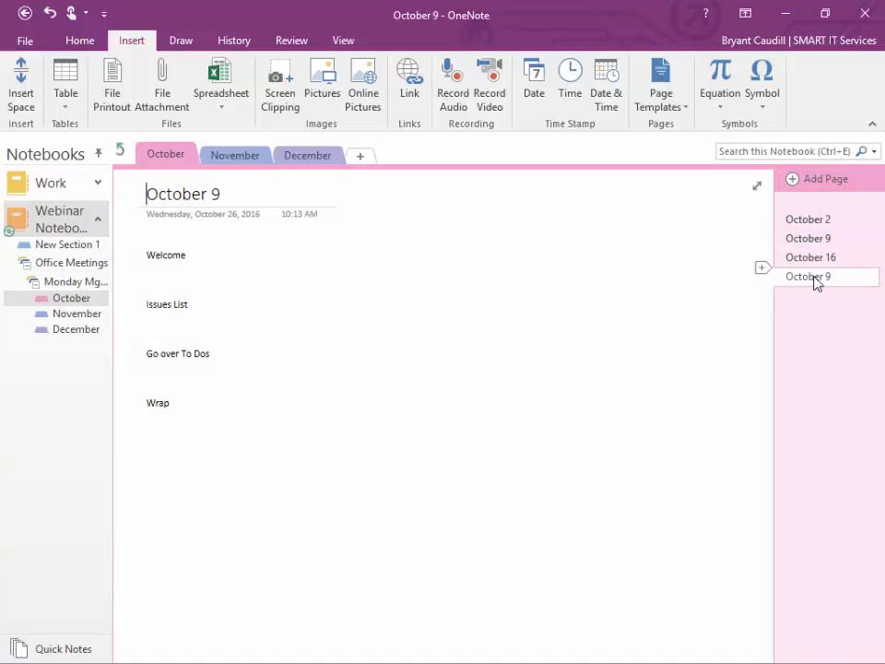
pyautogui.click(810, 241)
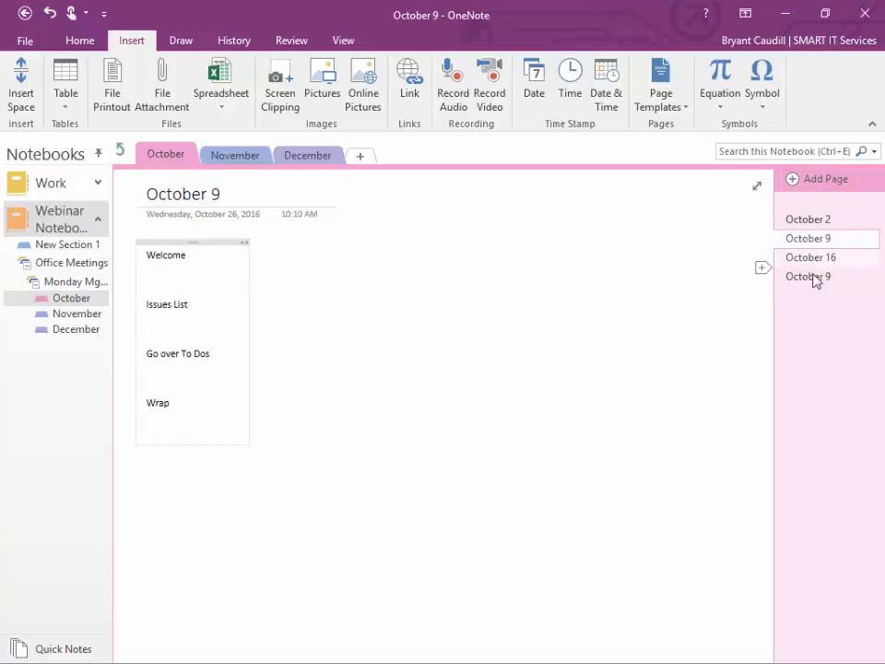
pyautogui.click(811, 277)
pyautogui.click(227, 191)
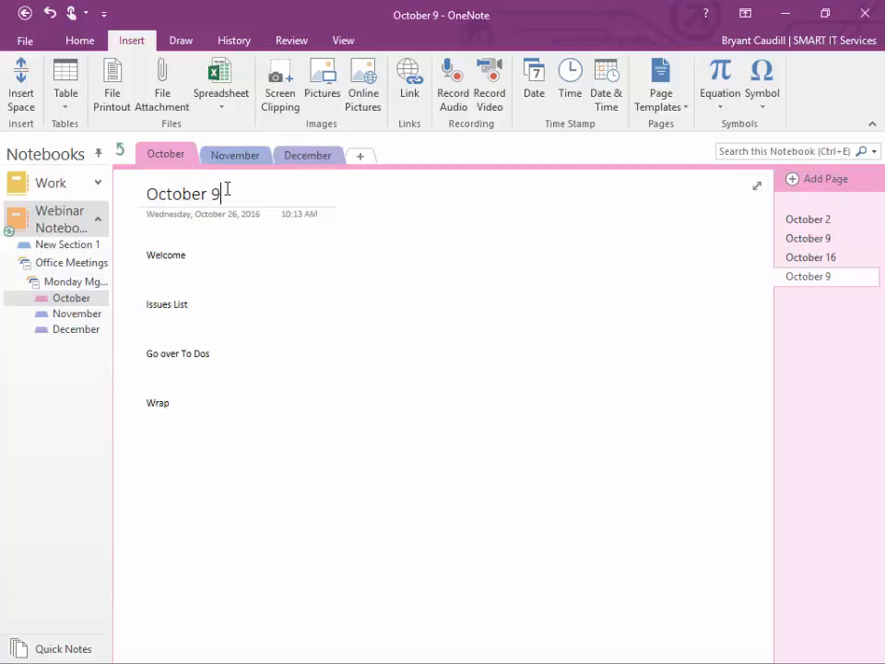
pyautogui.press('BackSpace')
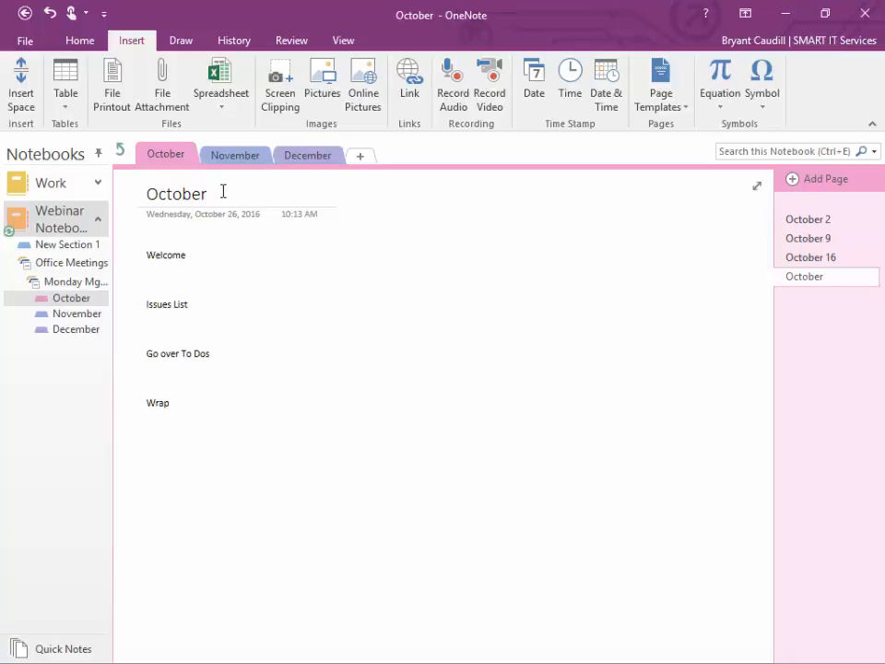
pyautogui.write('23')
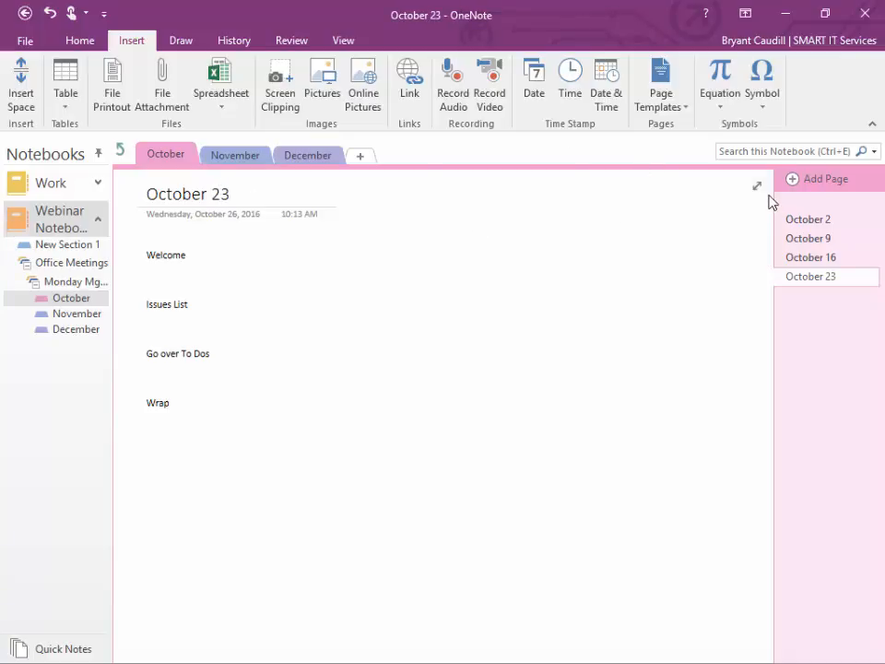
# Step: Add another page and retitle it October 30
pyautogui.click(826, 177)
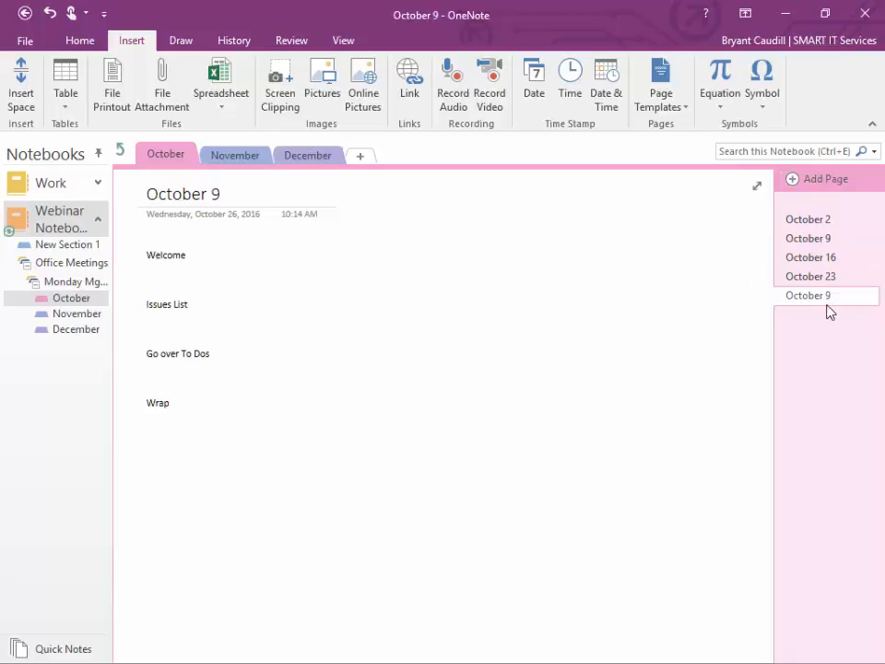
pyautogui.press('BackSpace')
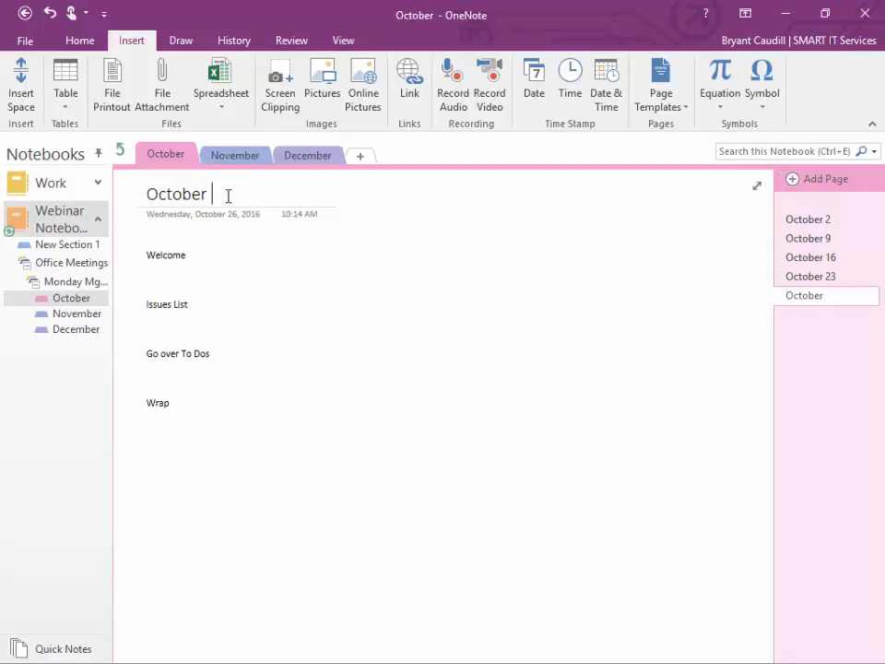
pyautogui.write('30')
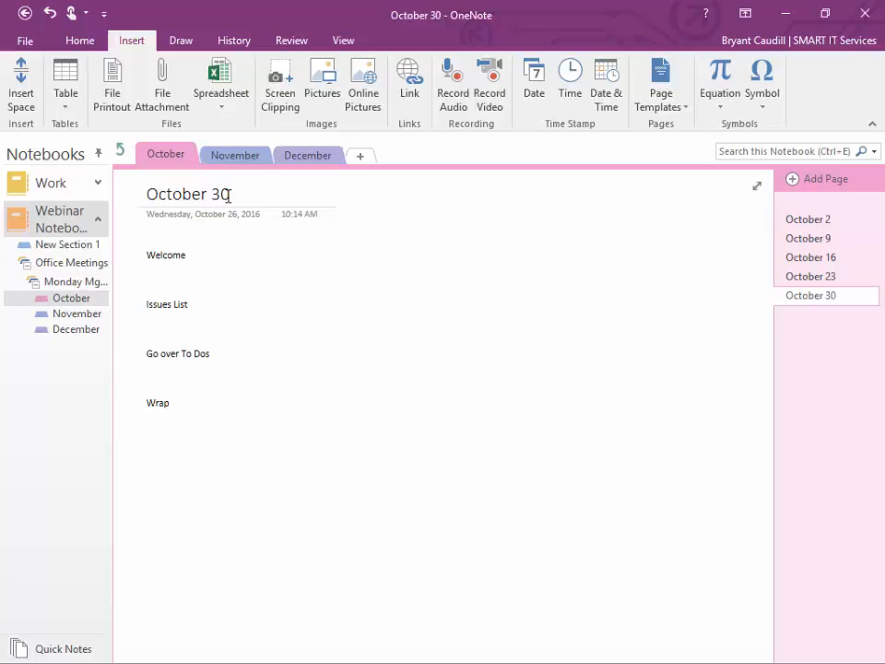
pyautogui.click(192, 329)
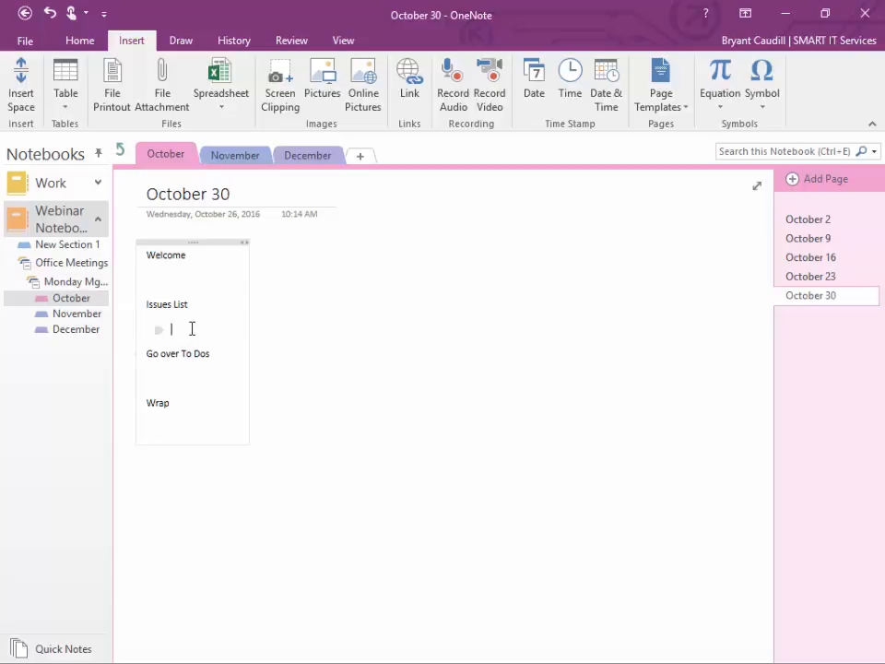
# Step: Look through the Draw, History and Review ribbon tabs, finishing on the View tab
pyautogui.click(194, 270)
pyautogui.click(181, 41)
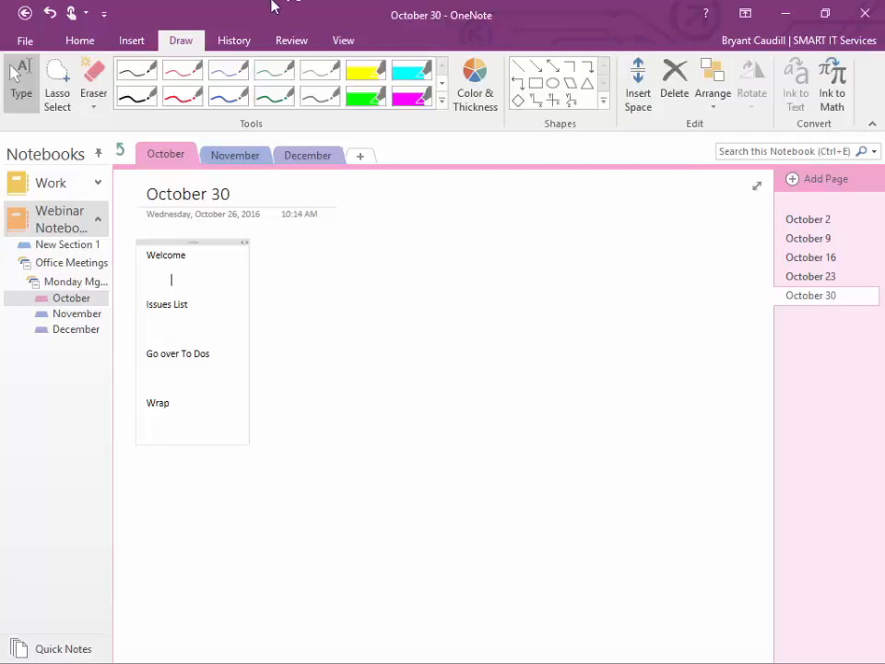
pyautogui.click(227, 43)
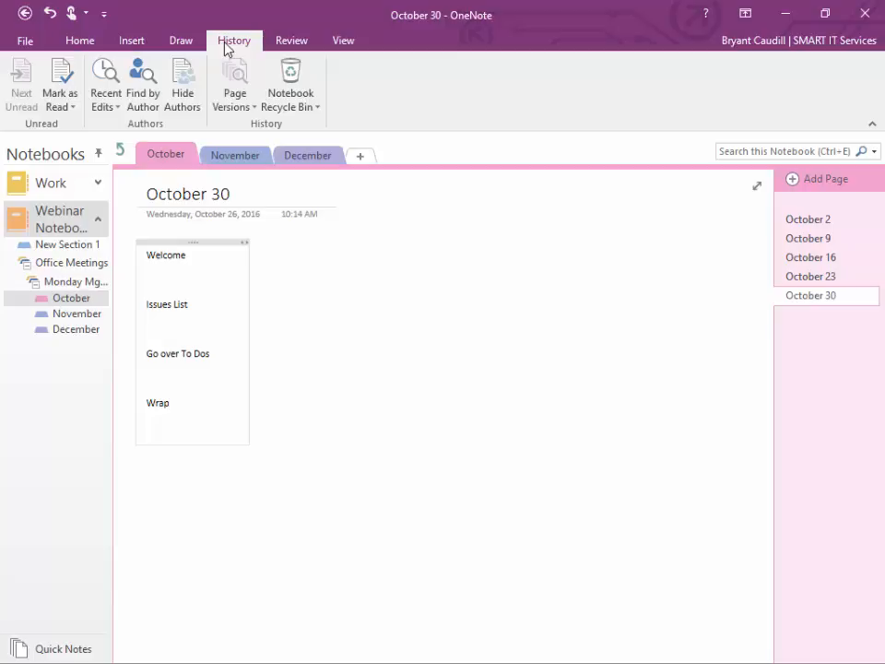
pyautogui.rightClick(288, 46)
pyautogui.press('Escape')
pyautogui.click(282, 47)
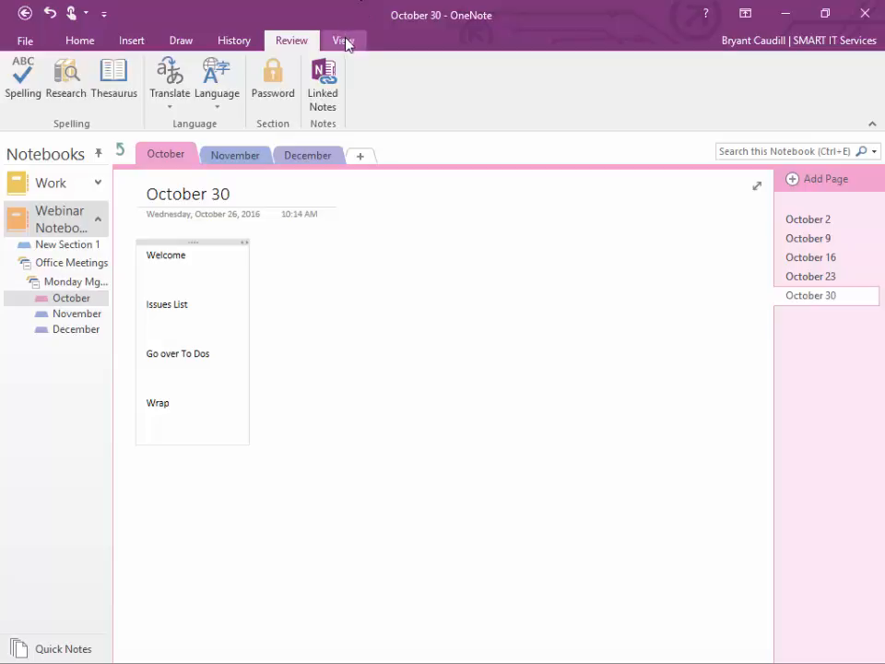
pyautogui.click(347, 40)
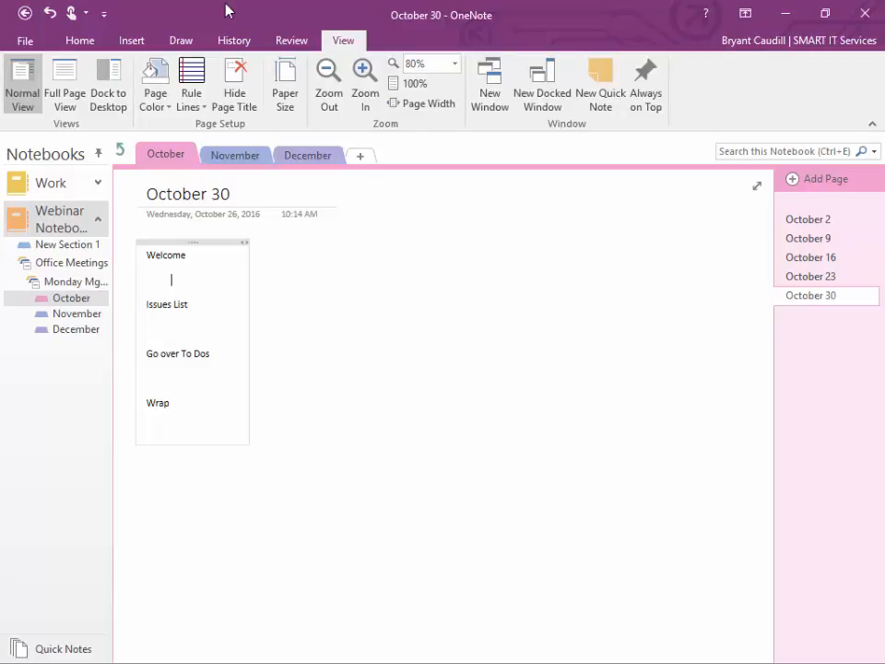
# Step: Try Full Page View, return to Normal View, and show the Page Color choices
pyautogui.click(63, 83)
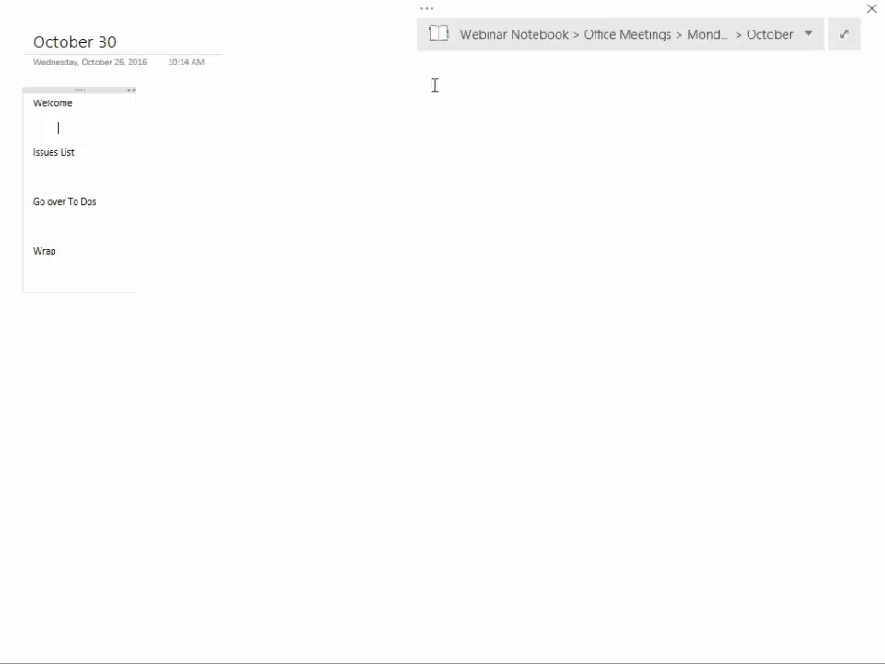
pyautogui.click(844, 34)
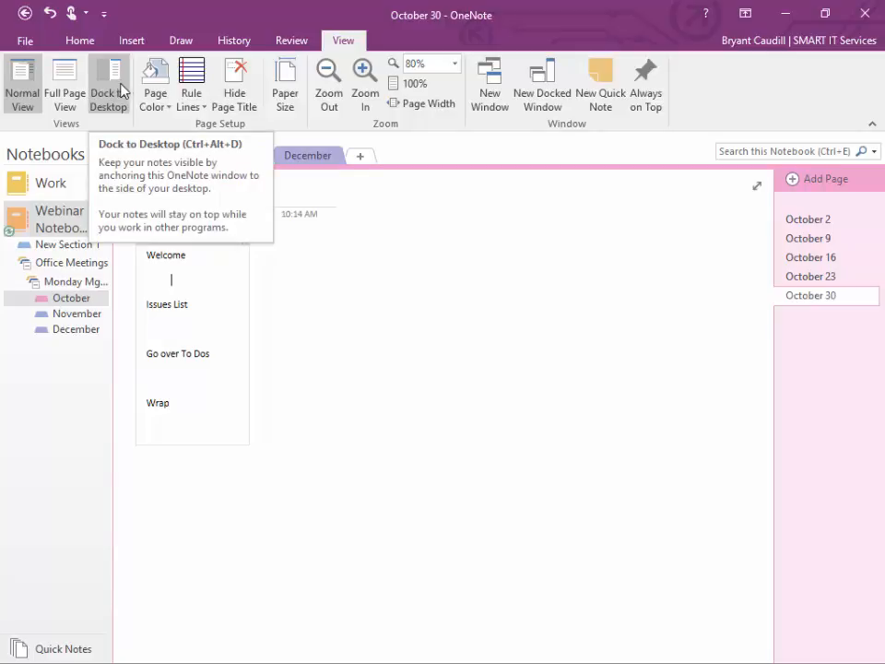
pyautogui.click(155, 105)
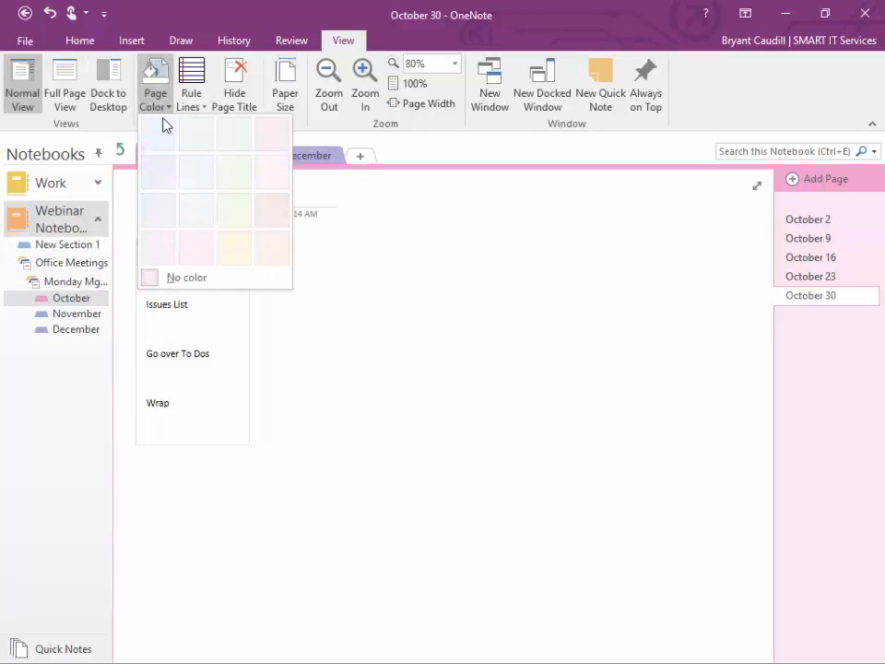
# Step: Give the page a light blue-grey background with ruled lines and a margin
pyautogui.click(196, 140)
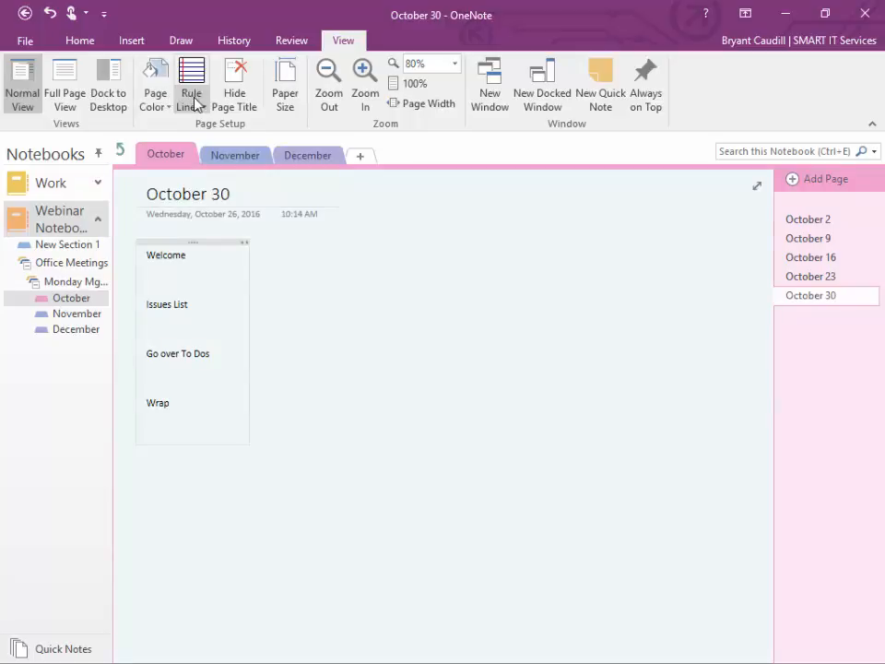
pyautogui.click(199, 107)
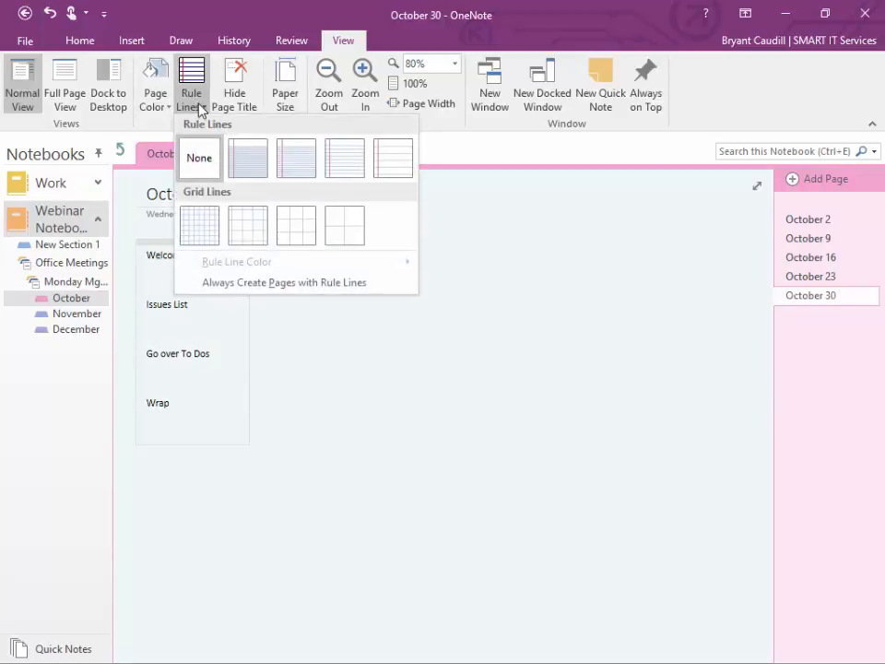
pyautogui.click(288, 173)
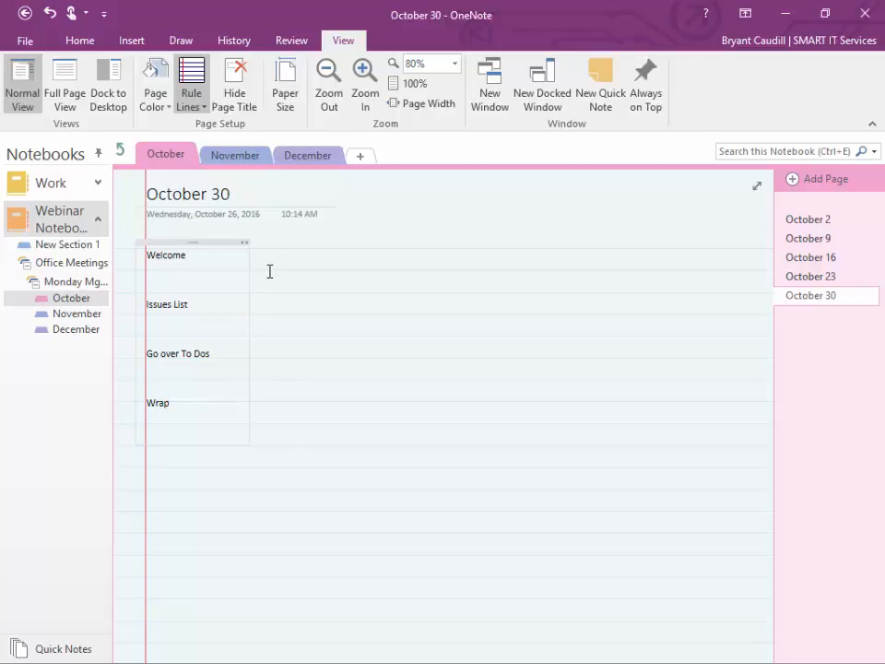
pyautogui.click(401, 363)
pyautogui.click(442, 445)
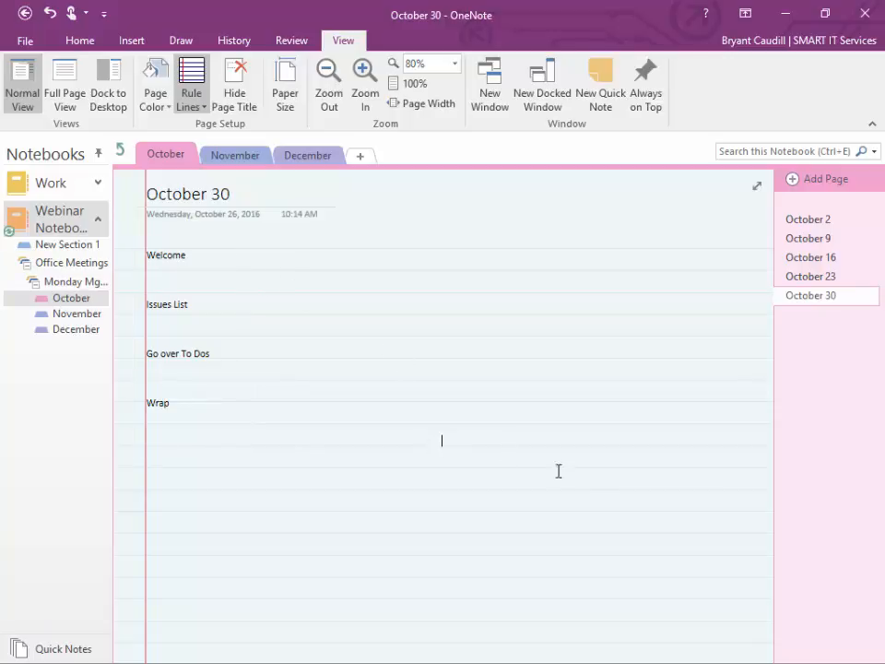
pyautogui.click(496, 330)
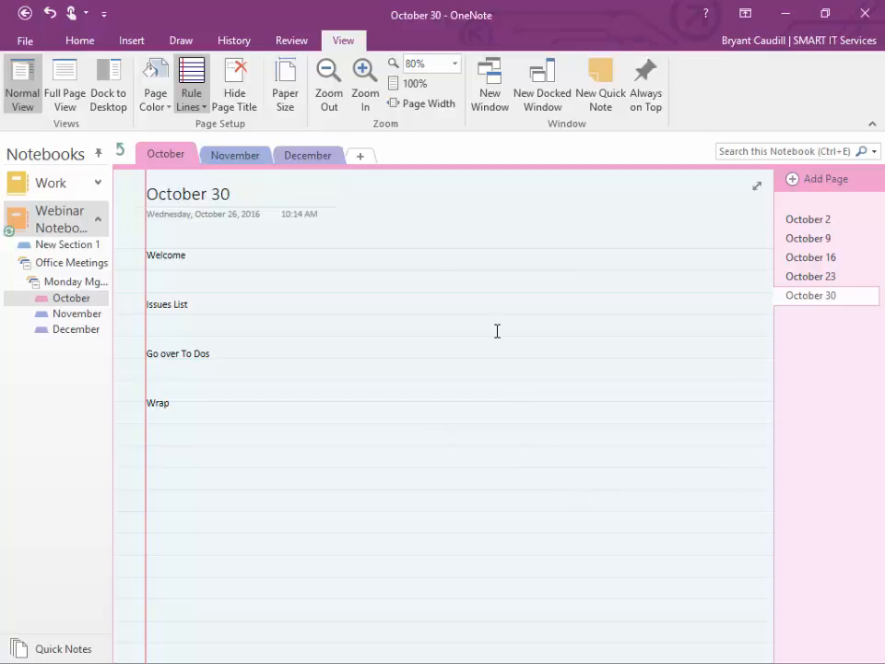
# Step: Set the rule line colour to red and bring up the Paper Size settings
pyautogui.click(201, 103)
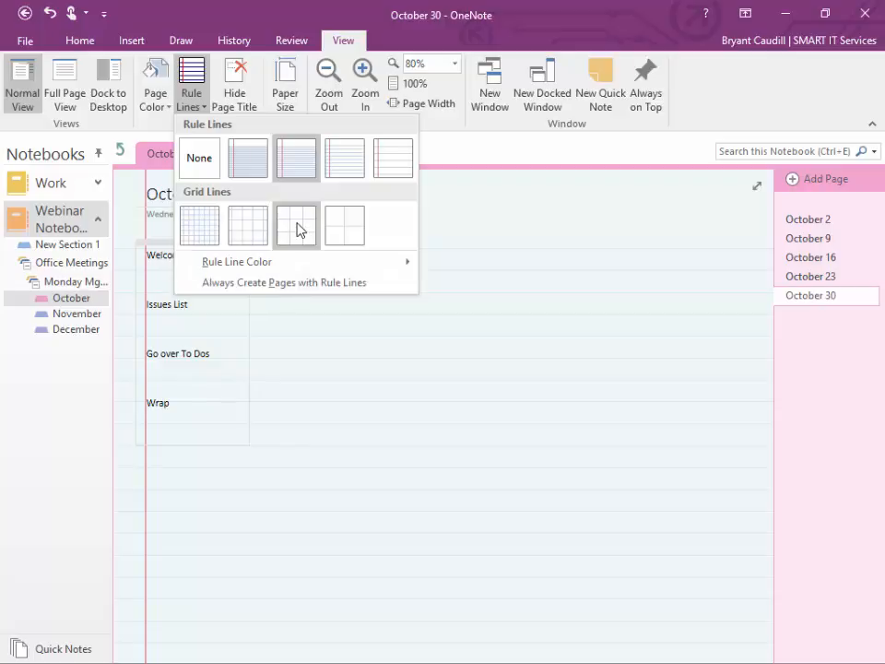
pyautogui.moveTo(282, 263)
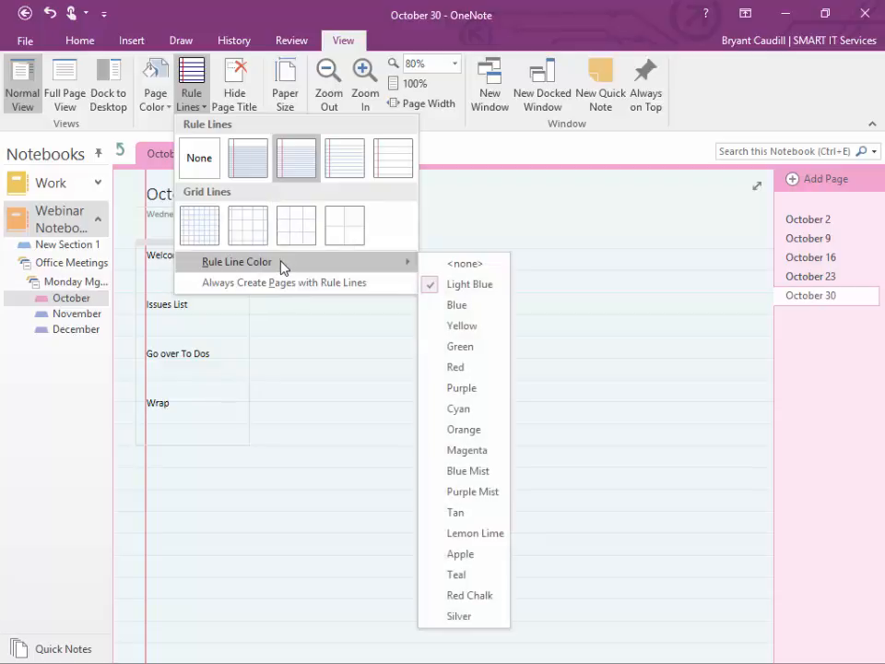
pyautogui.click(455, 367)
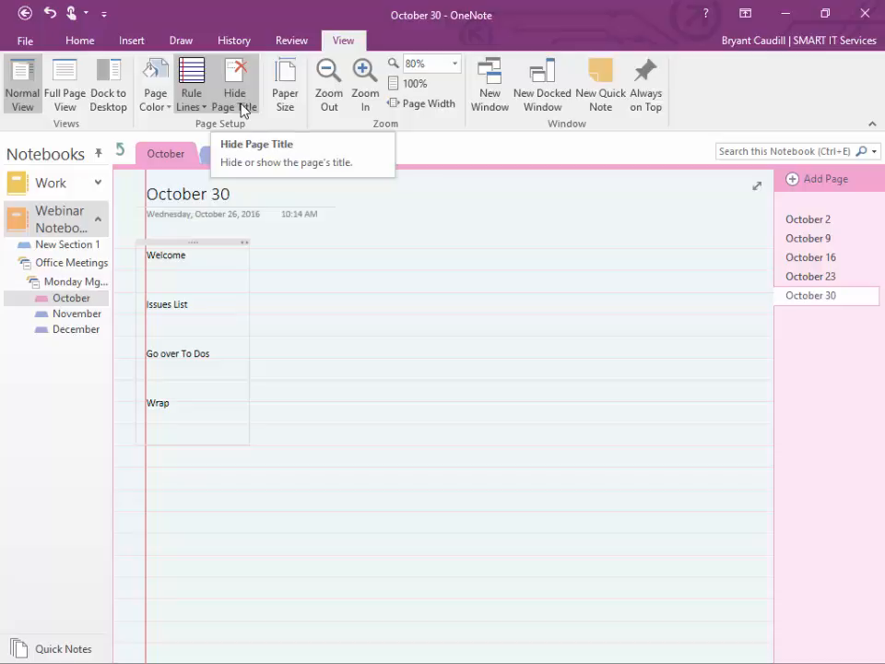
pyautogui.click(287, 101)
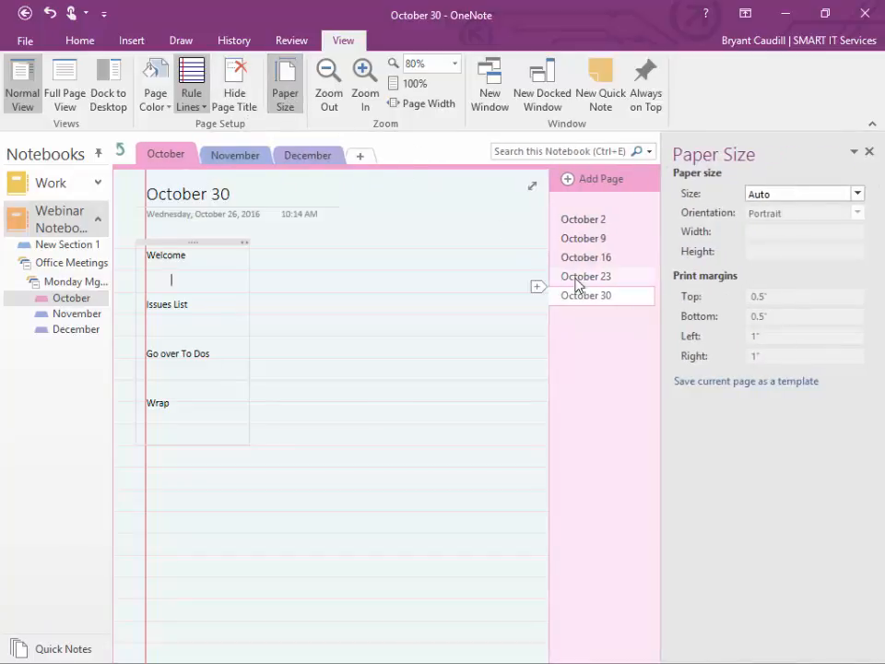
# Step: Close the Paper Size pane, return to the Home tab, and bring up the window's system menu
pyautogui.click(867, 152)
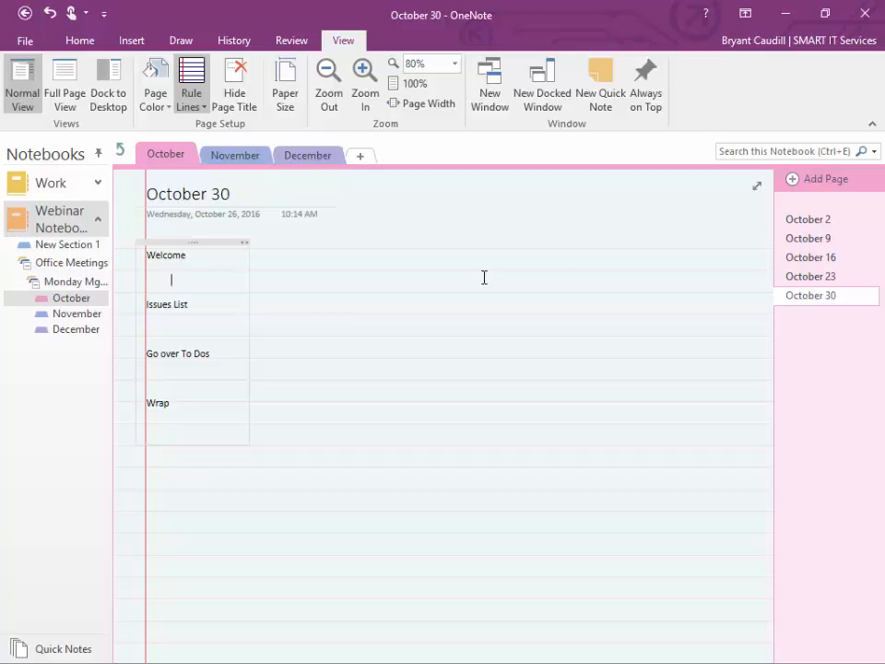
pyautogui.click(81, 43)
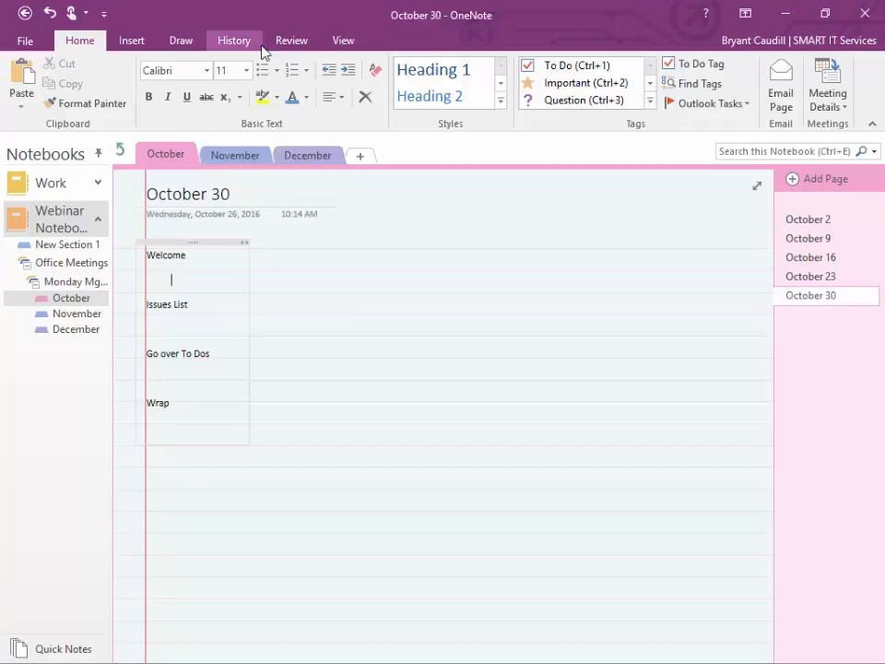
pyautogui.rightClick(350, 25)
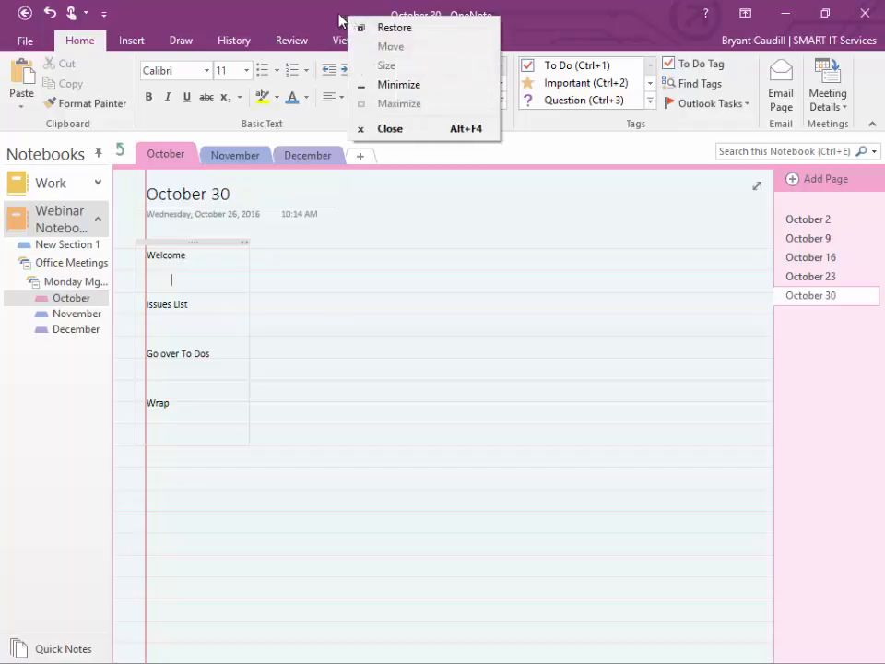
# Step: Restore the OneNote window, move it aside to reveal the map, then drag it back over
pyautogui.doubleClick(316, 7)
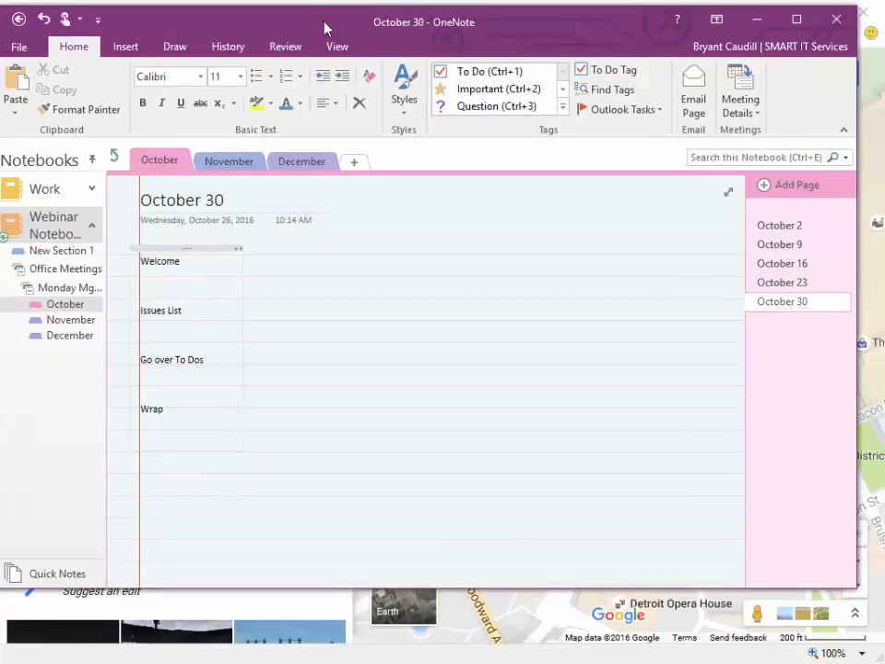
pyautogui.moveTo(323, 26); pyautogui.dragTo(0, 136)
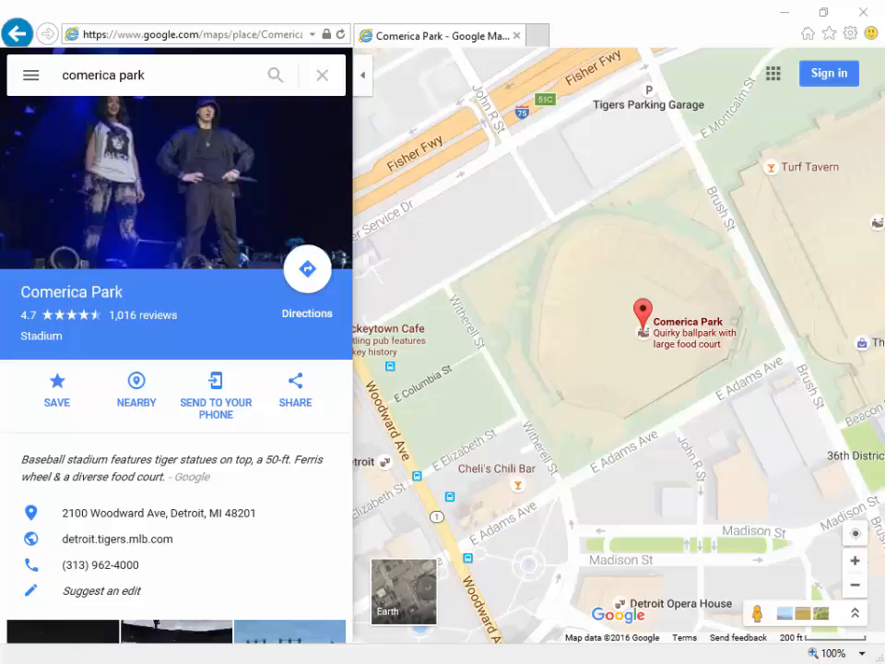
pyautogui.moveTo(0, 70); pyautogui.dragTo(304, 69)
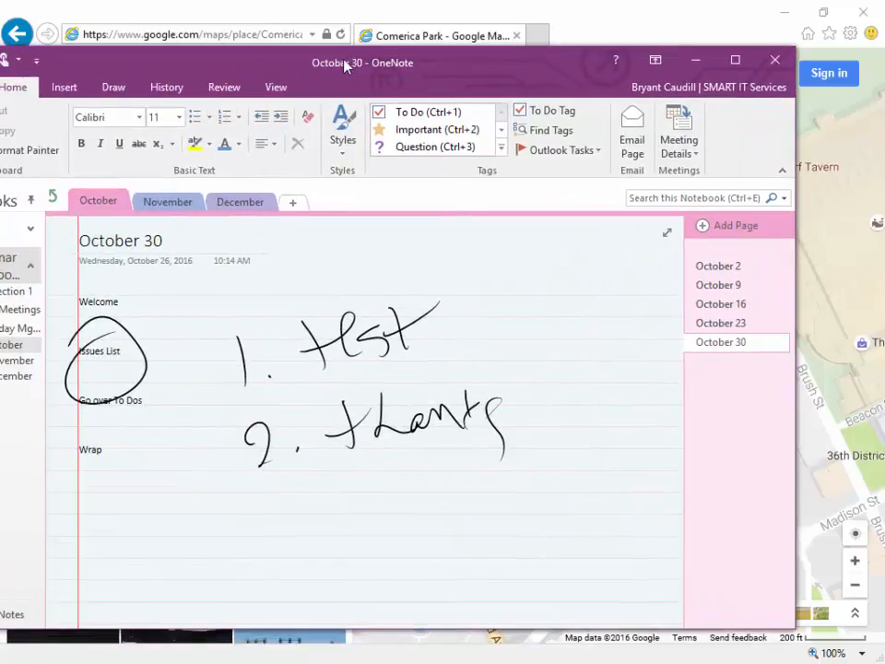
# Step: Maximize OneNote, then Alt+Tab back to the Comerica Park map in Internet Explorer
pyautogui.doubleClick(344, 62)
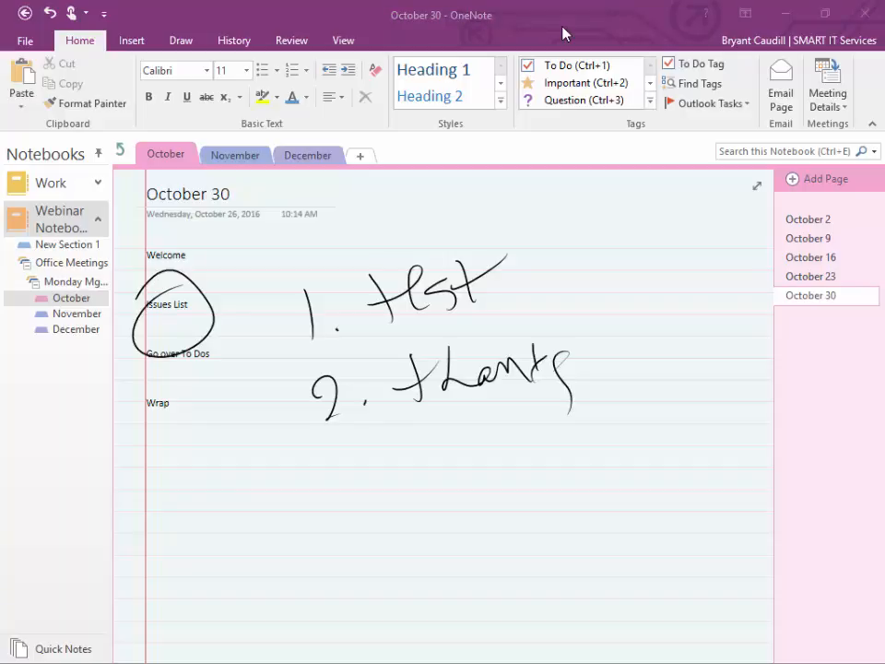
pyautogui.hotkey('alt', 'Tab')
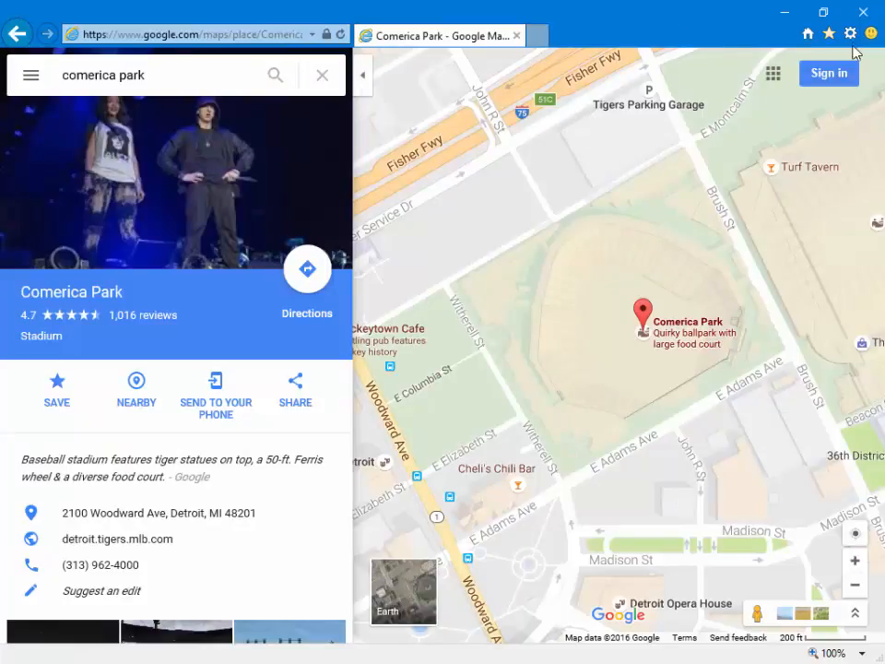
# Step: Print the Comerica Park map via Send To OneNote 16 onto the October 23 page
pyautogui.click(849, 35)
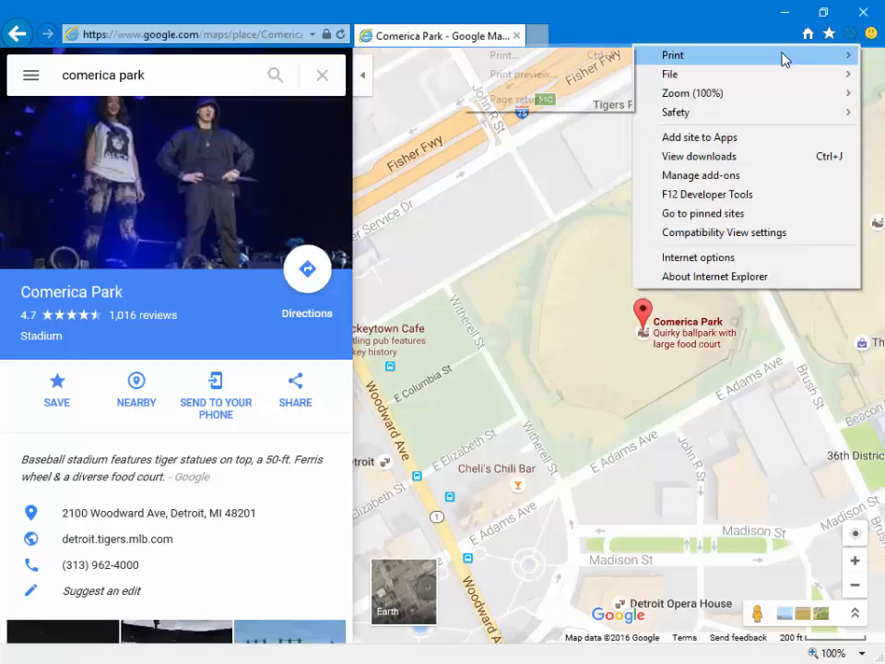
pyautogui.moveTo(646, 55)
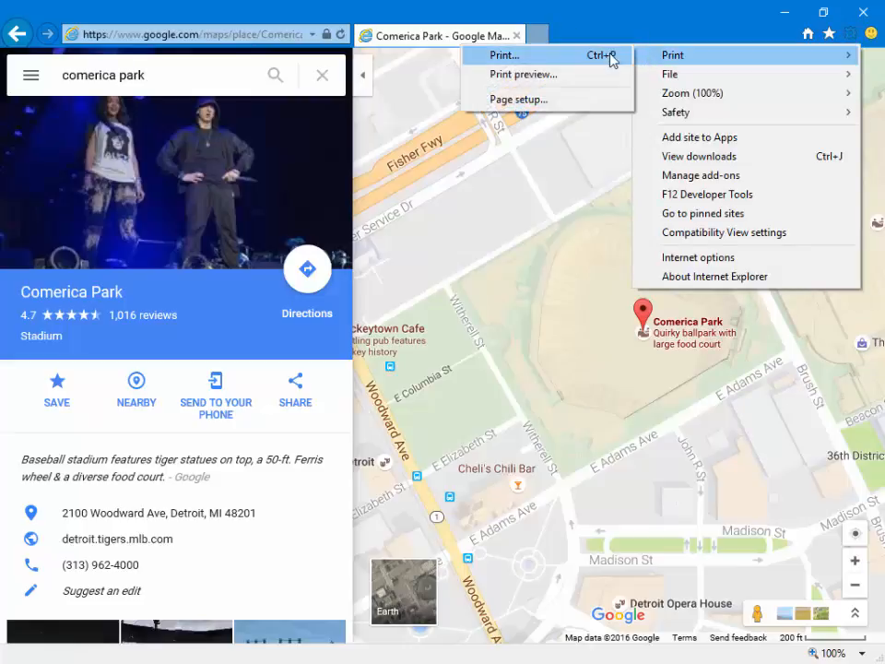
pyautogui.click(612, 55)
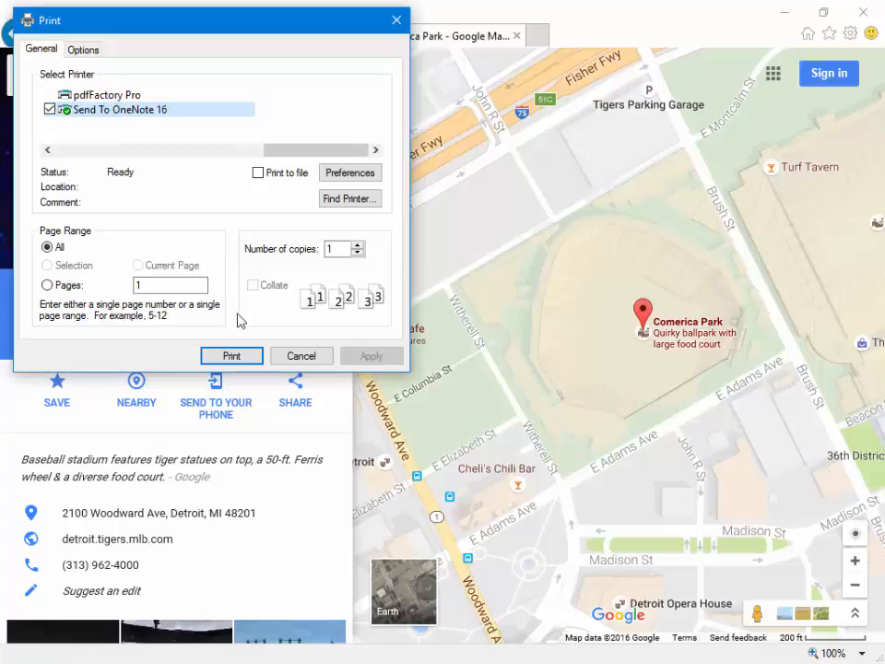
pyautogui.click(245, 365)
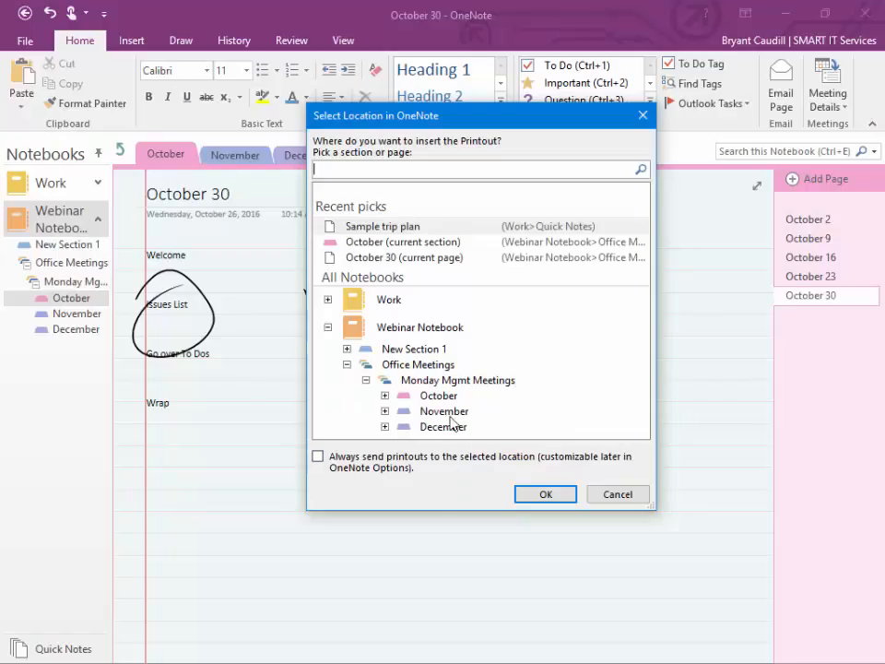
pyautogui.click(384, 395)
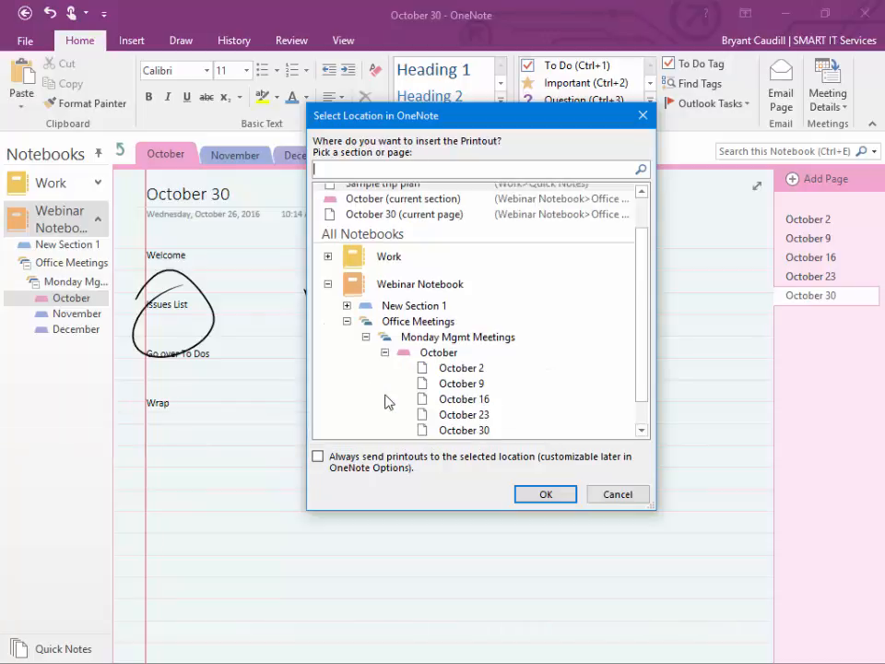
pyautogui.click(464, 416)
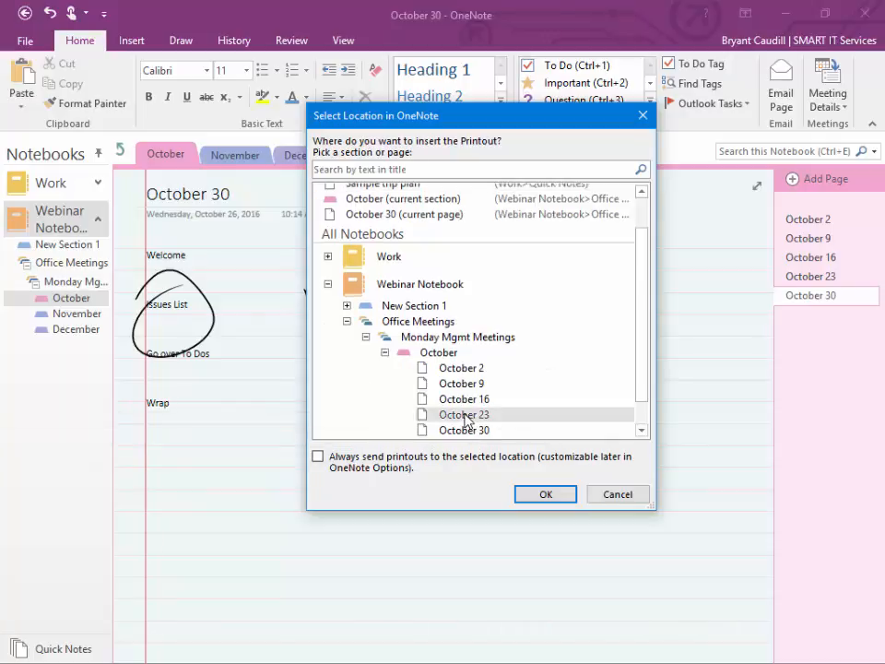
pyautogui.click(546, 494)
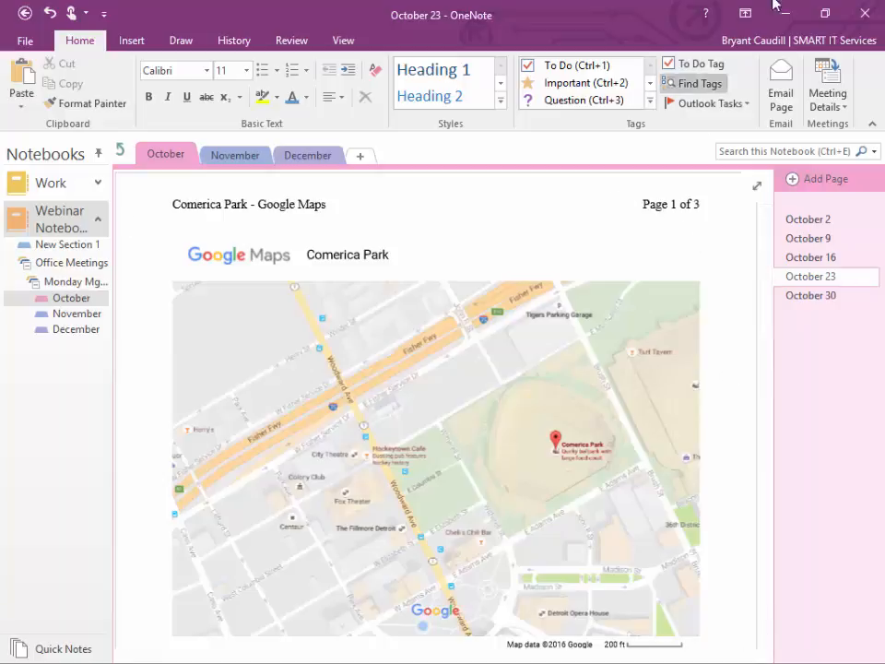
pyautogui.moveTo(643, 8); pyautogui.dragTo(0, 132)
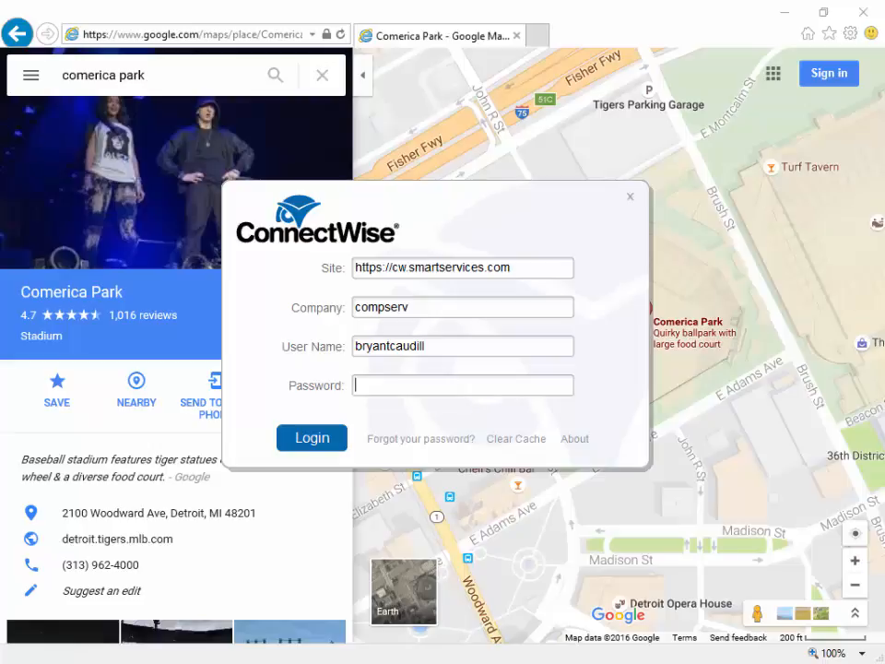
# Step: Bring the OneNote window back over Internet Explorer and maximize it to fill the screen
pyautogui.moveTo(0, 81); pyautogui.dragTo(283, 55)
pyautogui.doubleClick(286, 52)
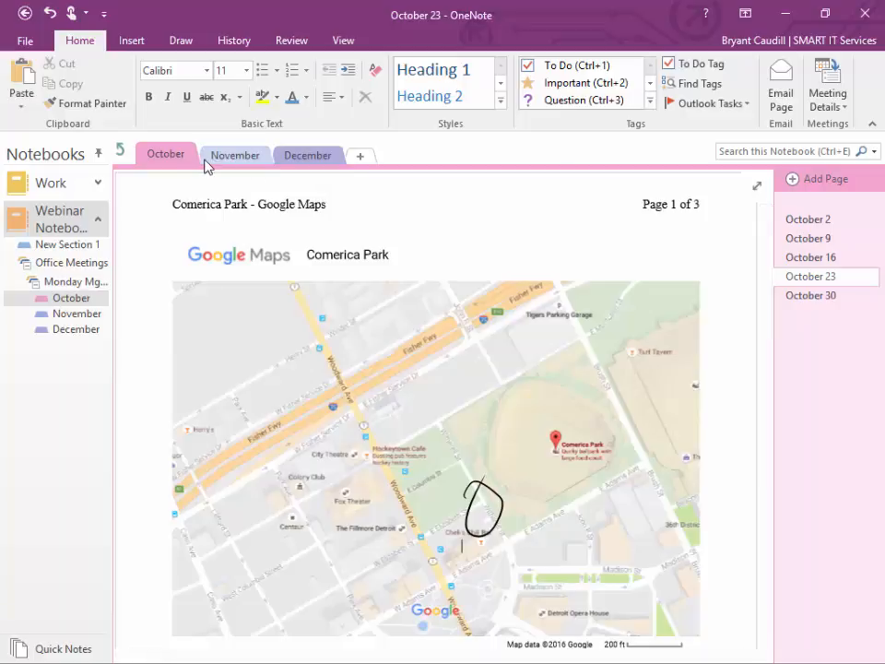
# Step: Open the October 9 page and place the cursor below Go over To Dos
pyautogui.click(800, 238)
pyautogui.click(800, 257)
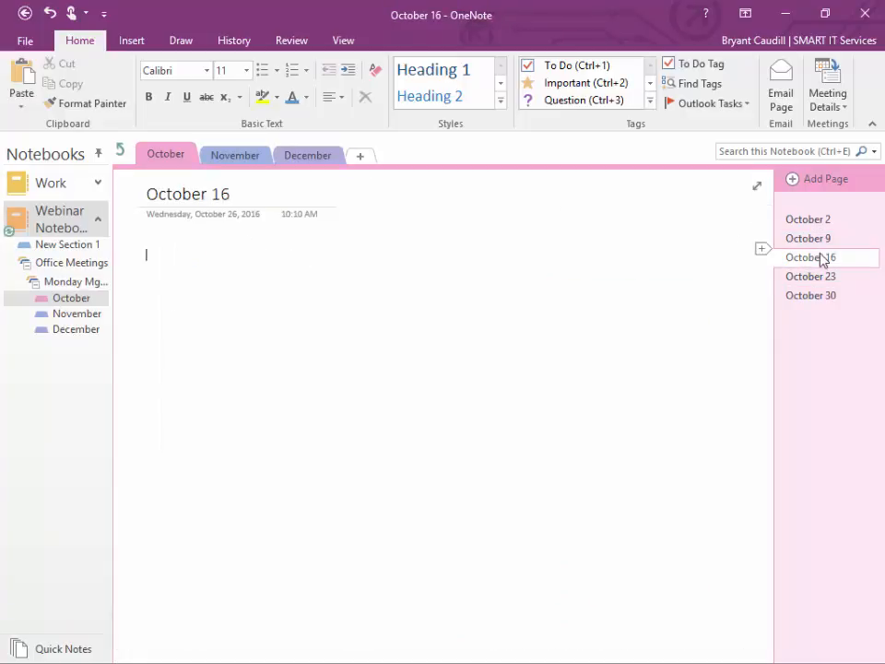
pyautogui.rightClick(804, 239)
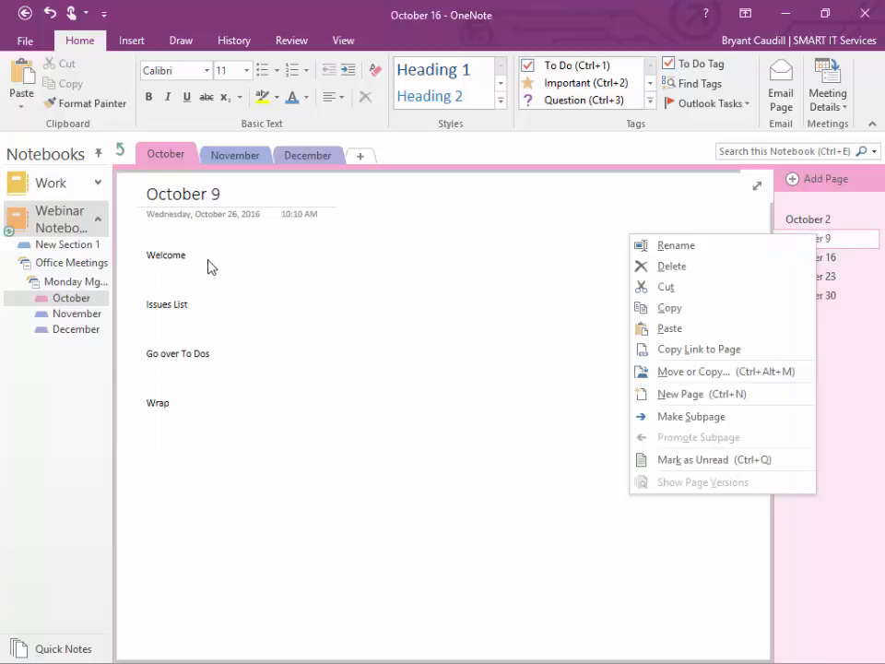
pyautogui.click(184, 270)
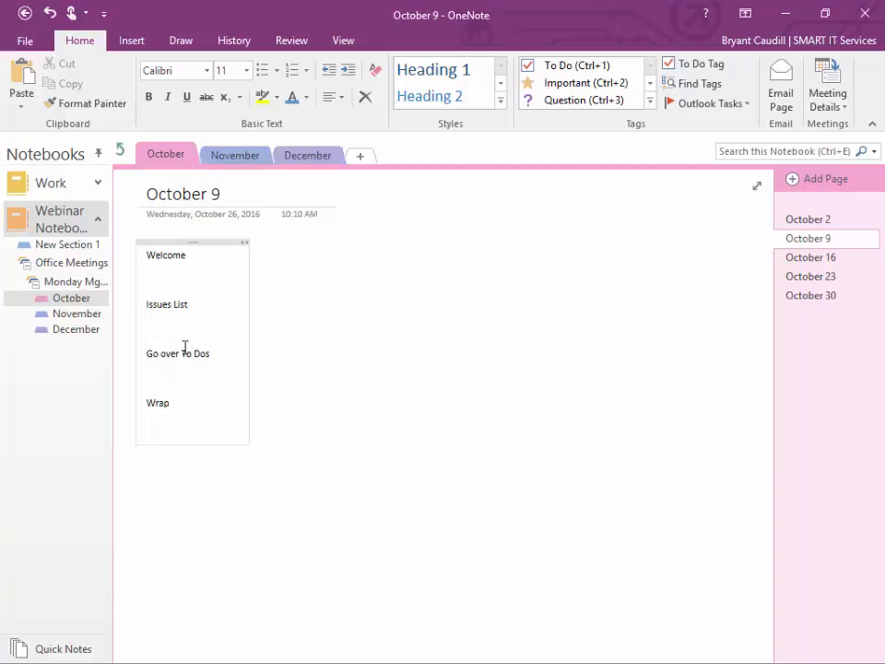
# Step: Type indented to-dos: Finish the burns report, Update facebook, Submit reviews
pyautogui.press('Tab')
pyautogui.write('Finish')
pyautogui.write(' the bur')
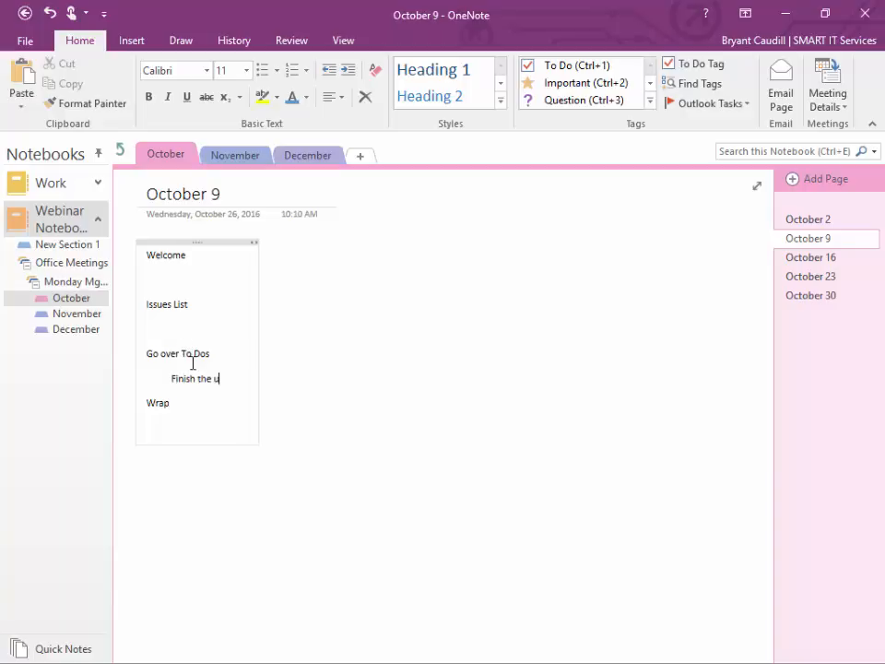
pyautogui.write('ns report')
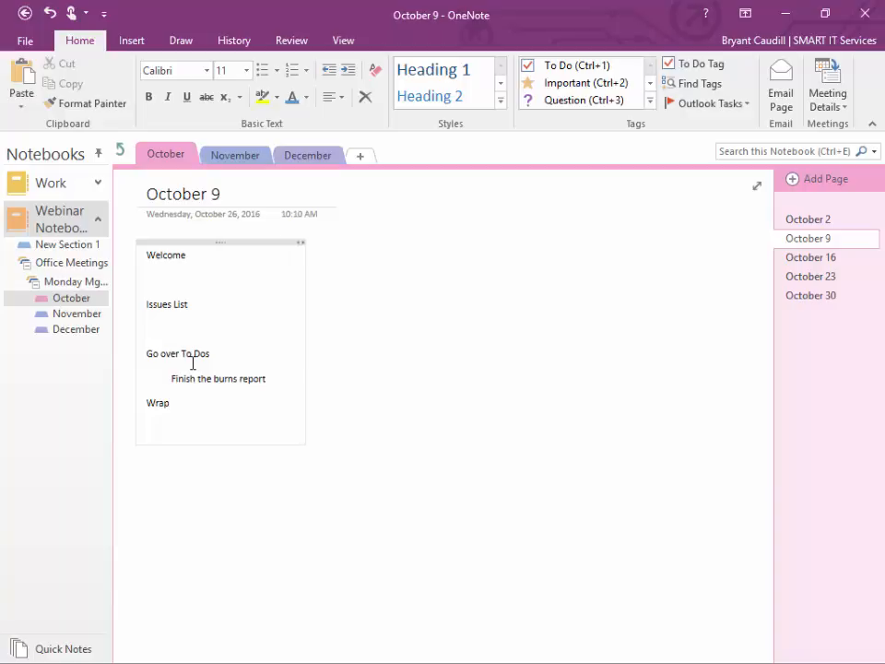
pyautogui.press('Return')
pyautogui.write('U')
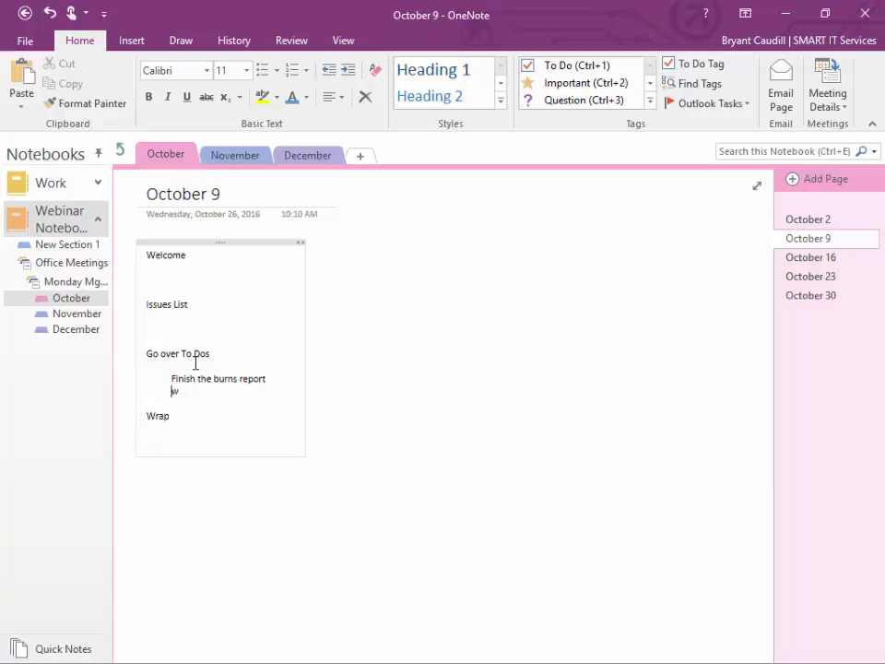
pyautogui.write('pdate facebook')
pyautogui.press('Return')
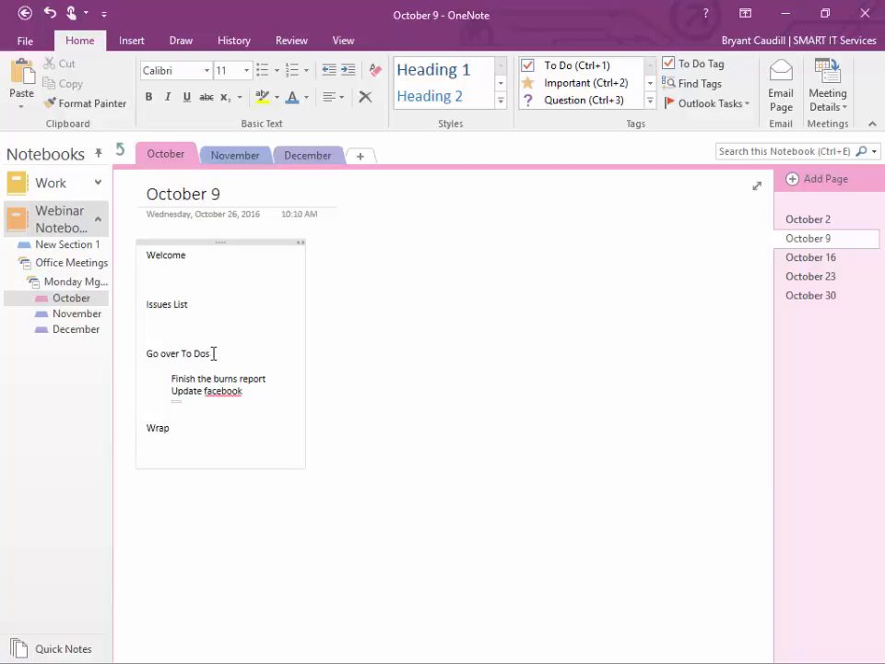
pyautogui.write('ubmit reviews')
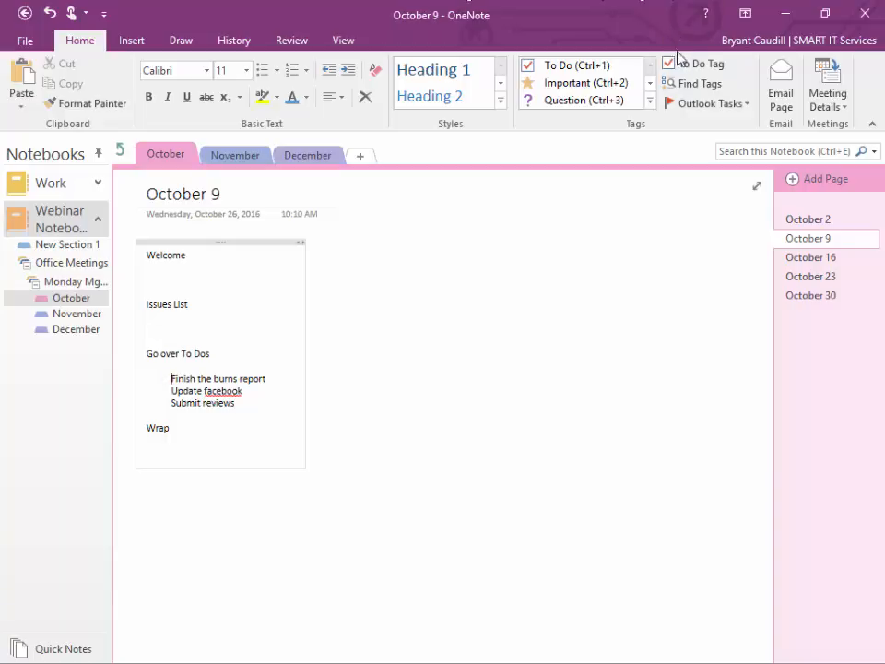
# Step: Flag Finish the burns report as an Outlook task due Tomorrow and Update facebook due Next Week
pyautogui.click(746, 104)
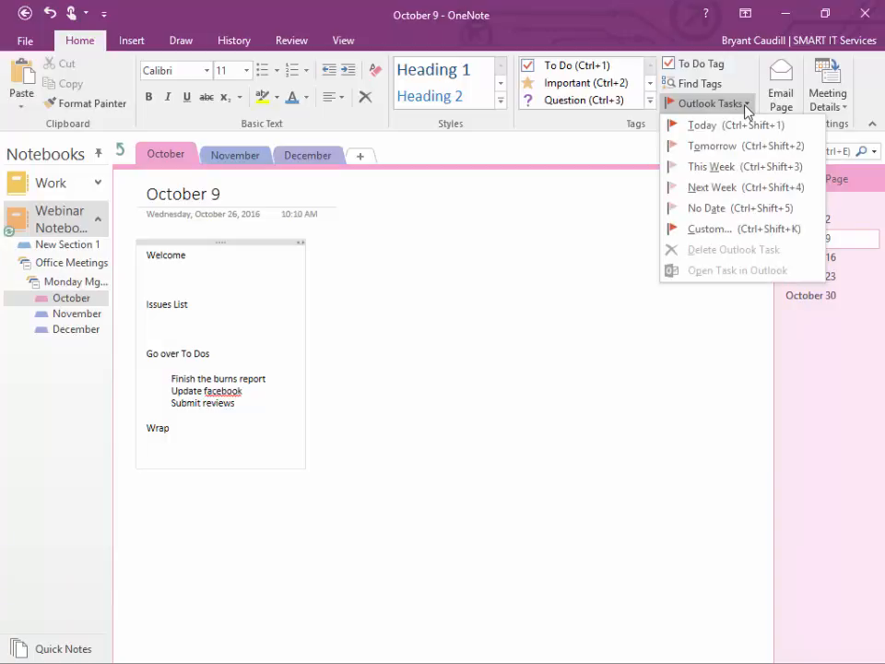
pyautogui.click(747, 145)
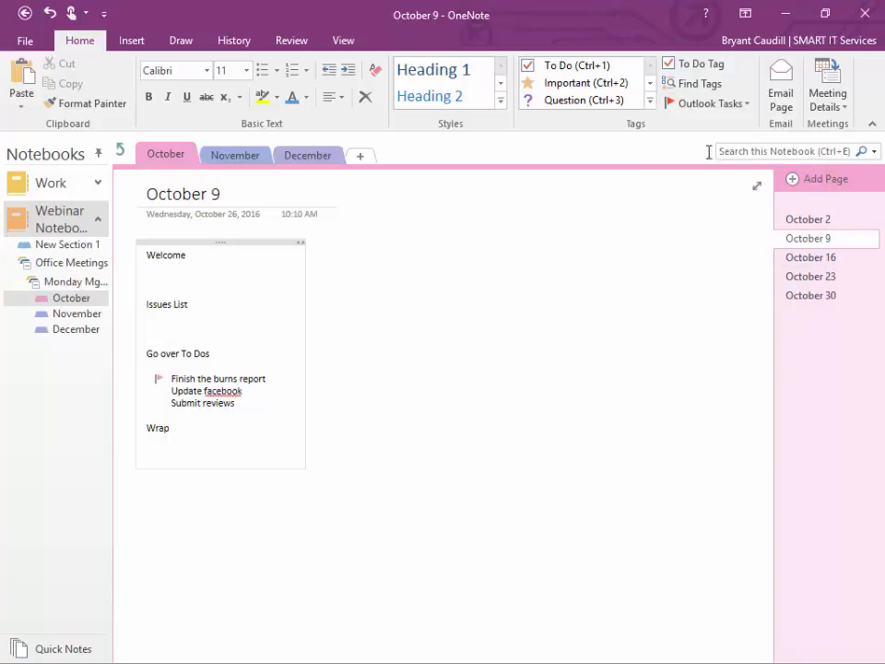
pyautogui.click(170, 390)
pyautogui.click(742, 103)
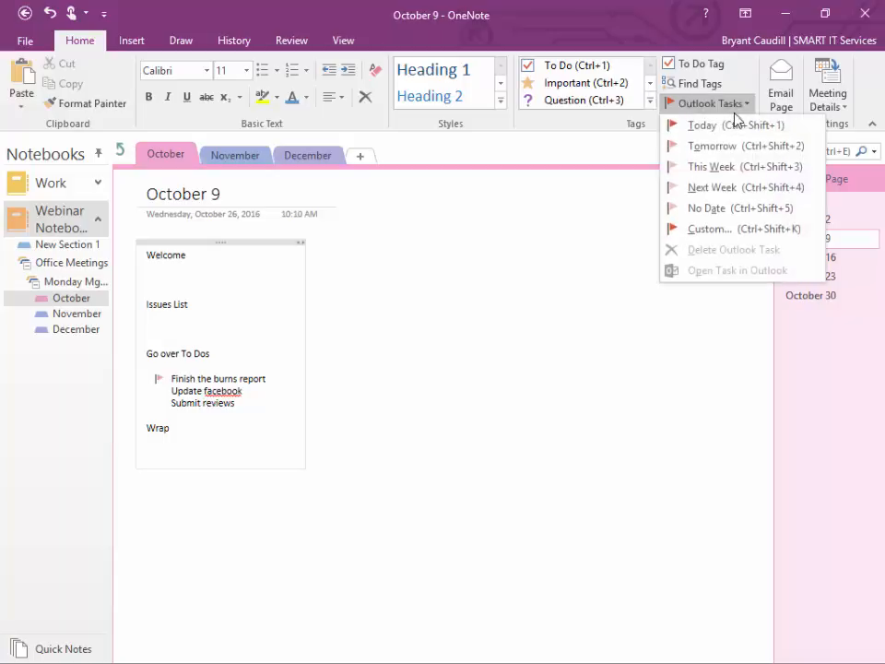
pyautogui.click(723, 190)
# Step: Open the Outlook Tasks choices for Submit reviews, then close them without flagging
pyautogui.click(170, 403)
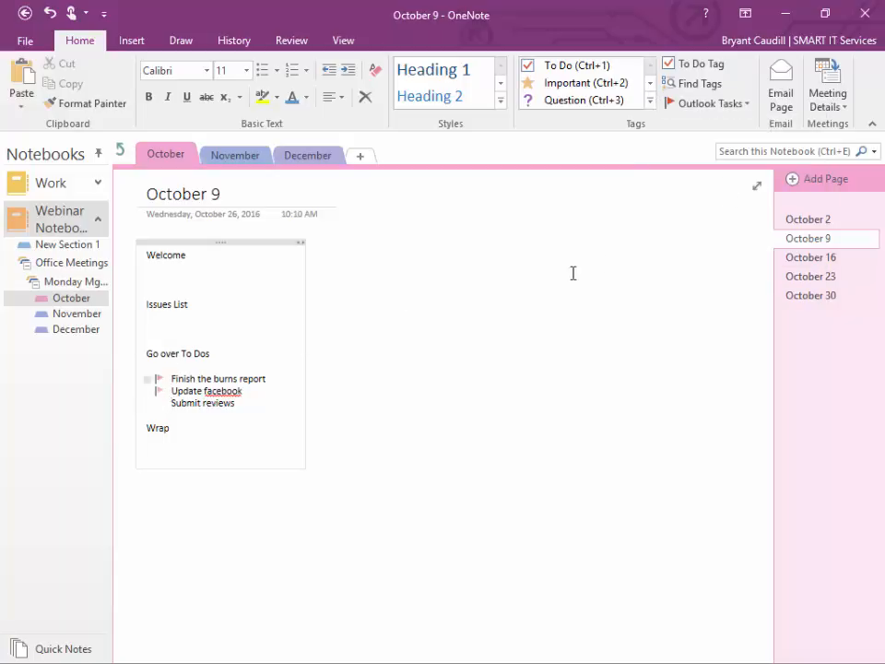
pyautogui.click(742, 105)
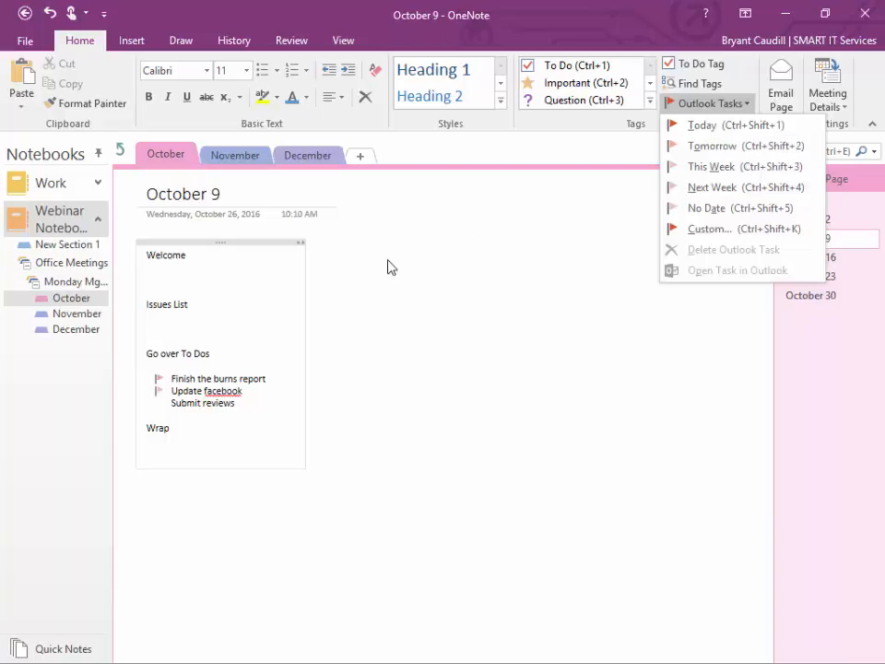
pyautogui.click(164, 406)
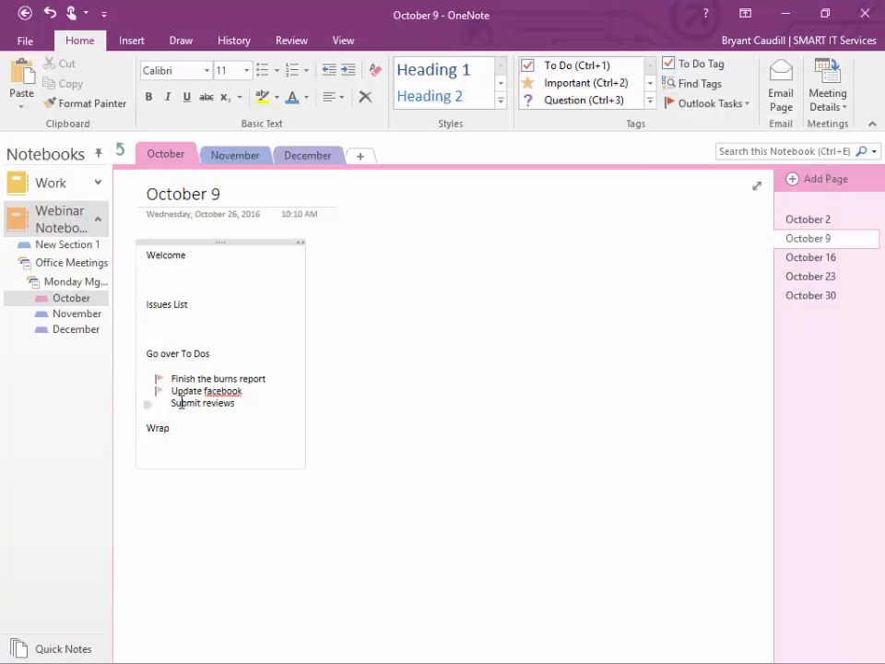
# Step: Flag Submit reviews as an Outlook task, undoing a stray Heading 2, then go to October 30
pyautogui.hotkey('ctrl', 'alt', '2')
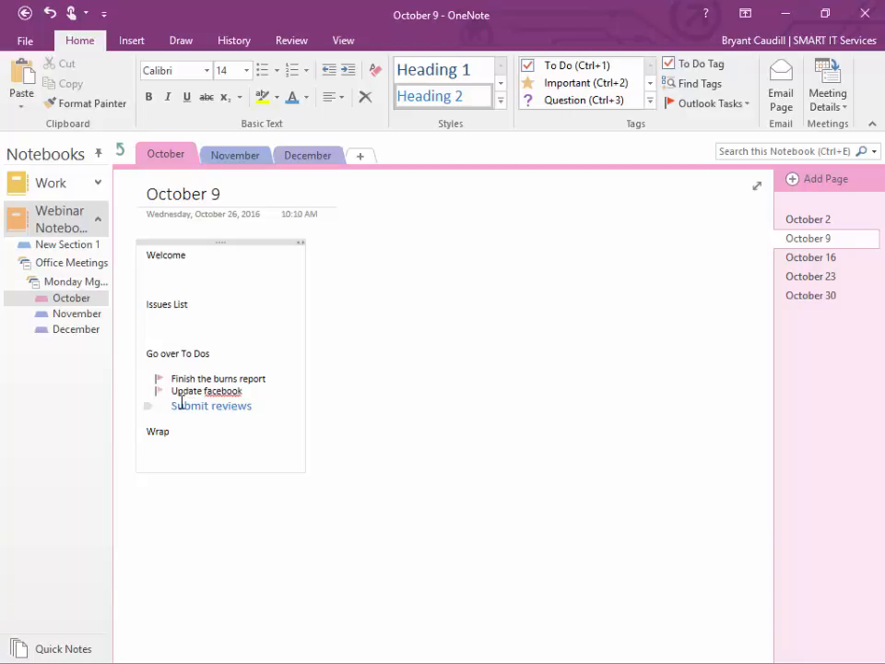
pyautogui.hotkey('ctrl', 'z')
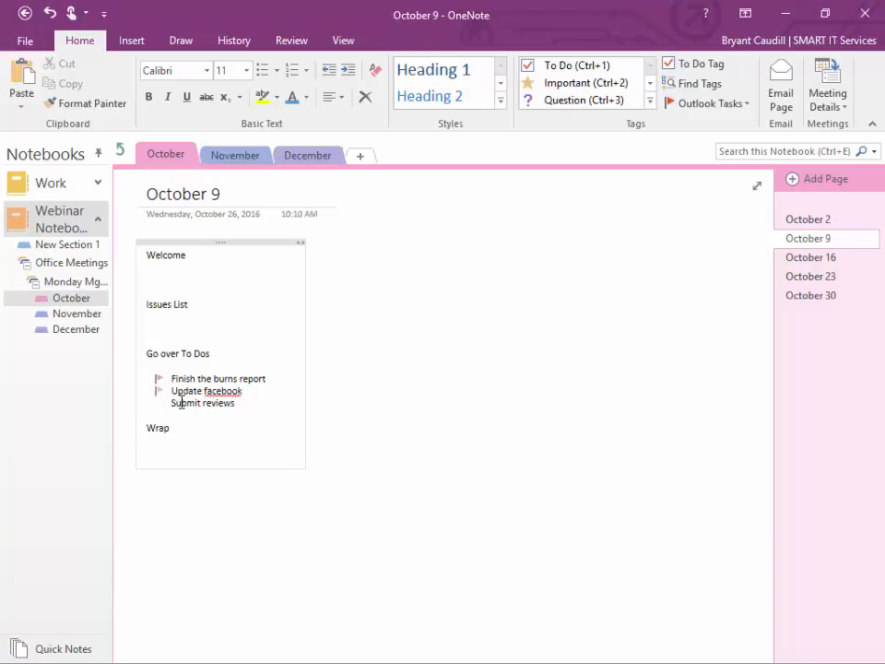
pyautogui.hotkey('ctrl', 'shift', '1')
pyautogui.click(825, 296)
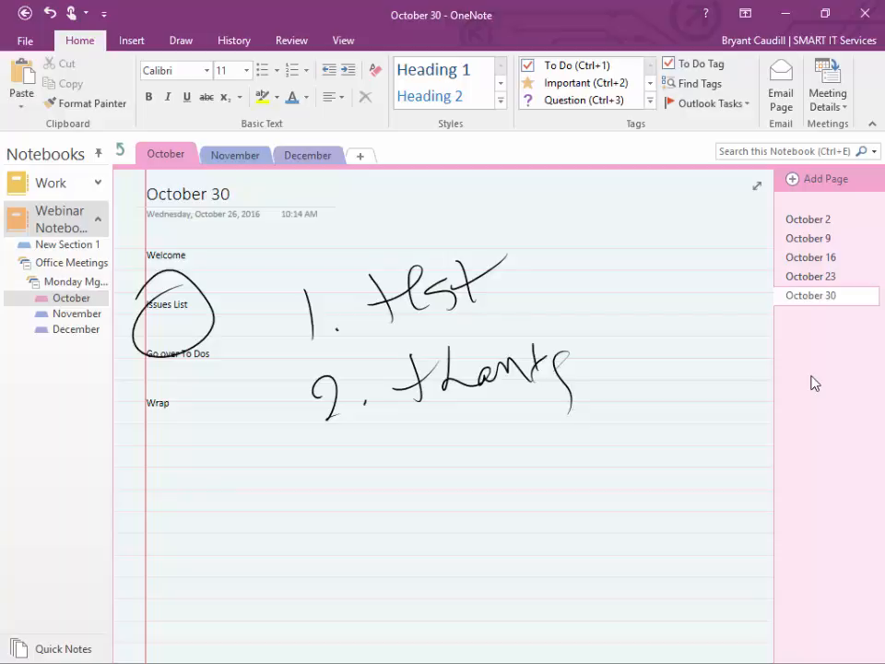
# Step: Search This Notebook for 'burns' and open the matching October 9 page
pyautogui.click(784, 151)
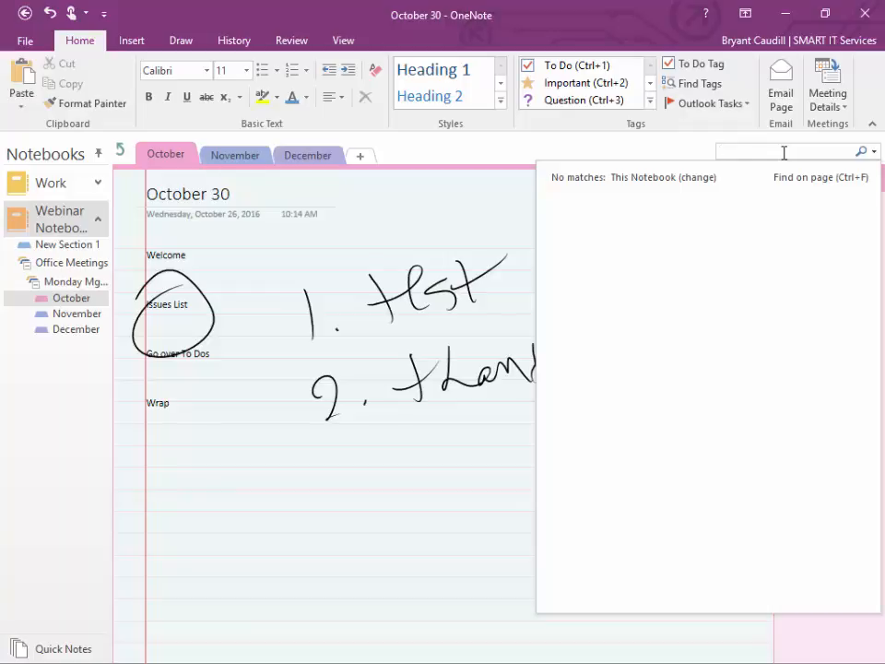
pyautogui.click(873, 151)
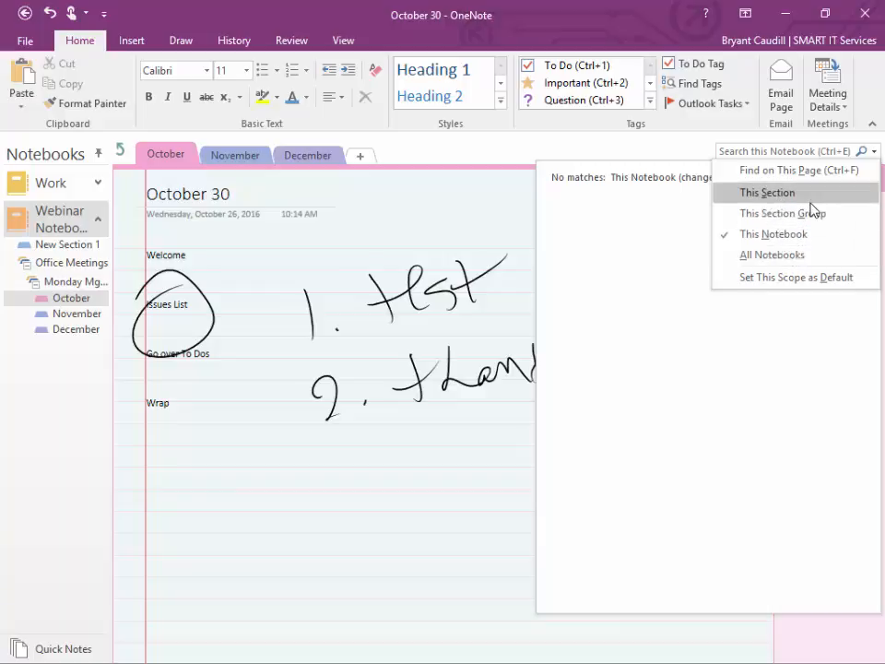
pyautogui.click(807, 245)
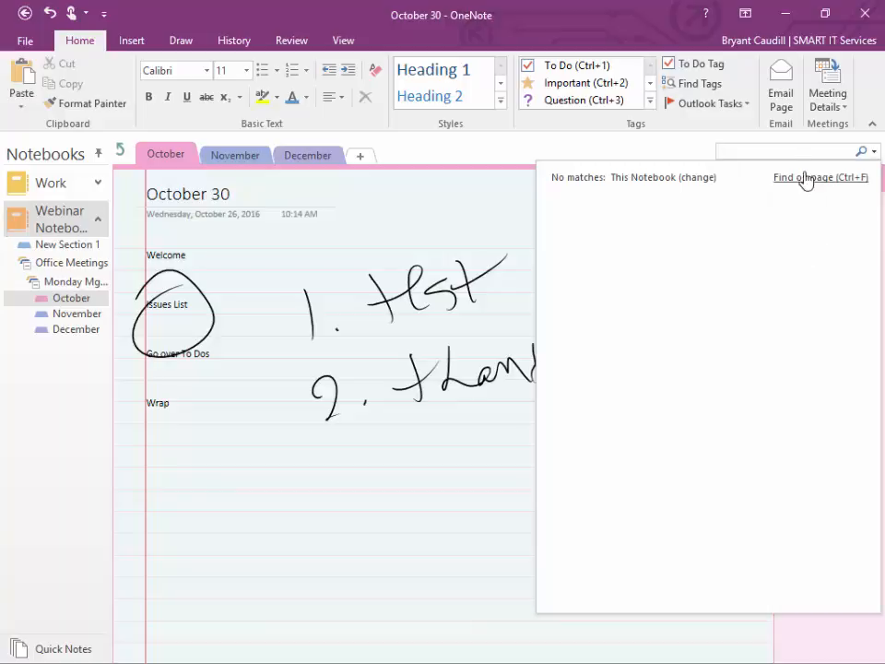
pyautogui.write('br')
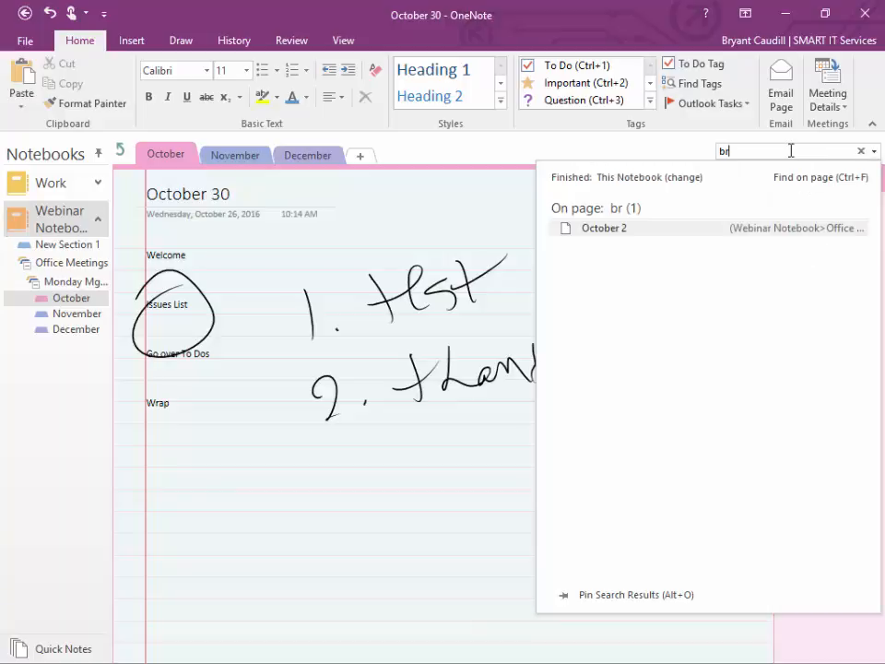
pyautogui.press('BackSpace')
pyautogui.write('urns')
pyautogui.press('Return')
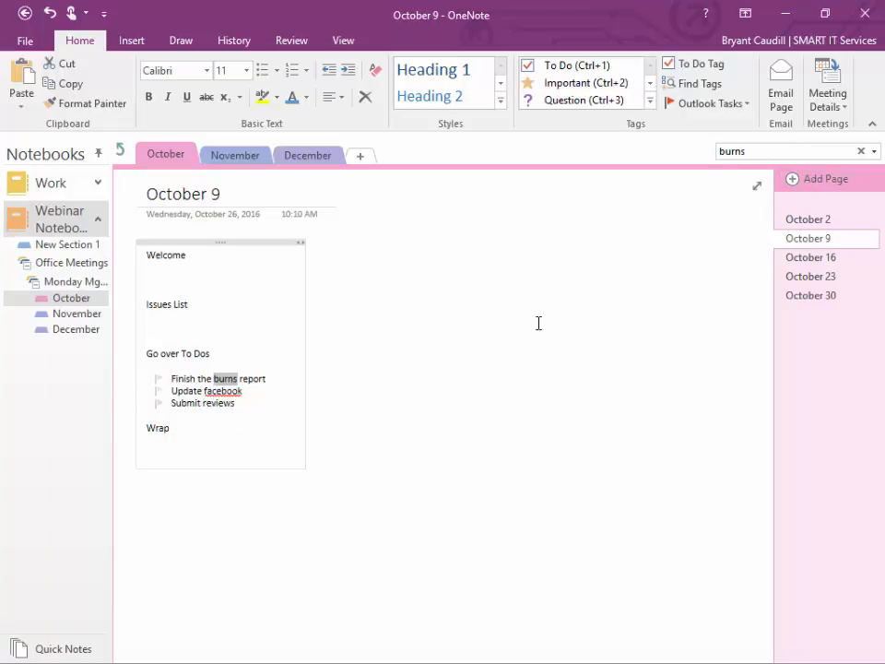
# Step: Search for 'welcome' and view the October 23, 30 and 9 matches, ending on October 23
pyautogui.click(762, 151)
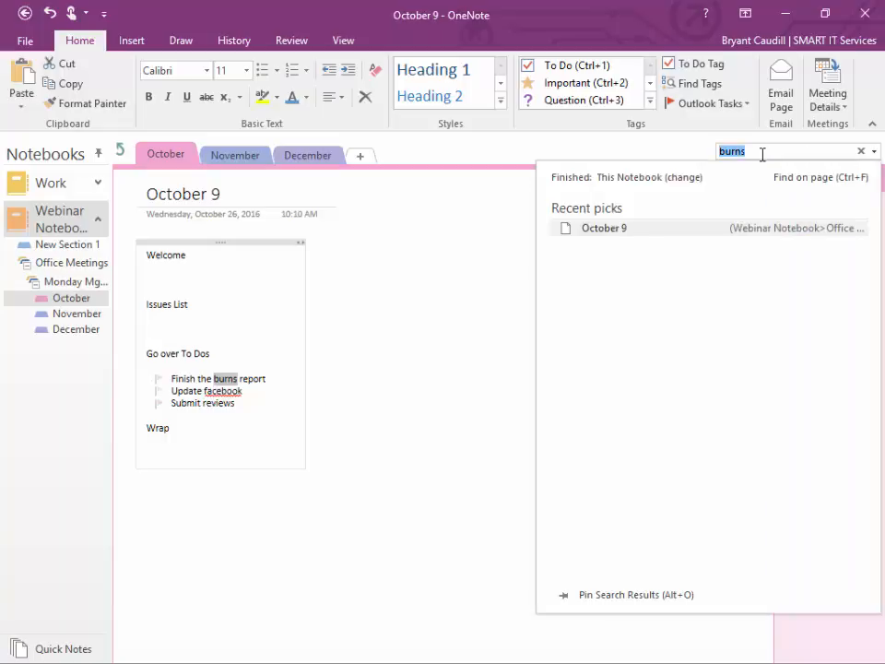
pyautogui.press('BackSpace')
pyautogui.write('welcome')
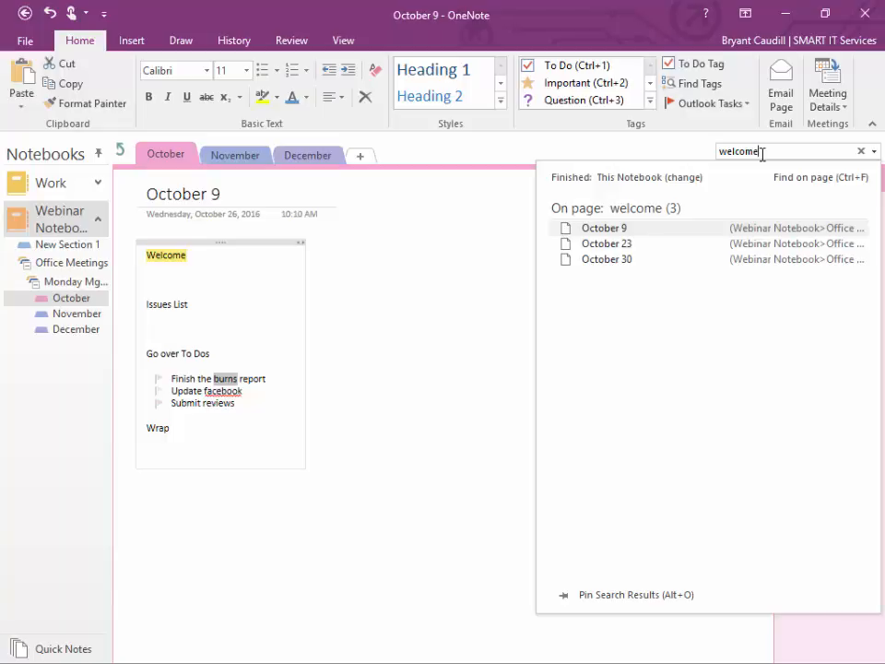
pyautogui.click(624, 244)
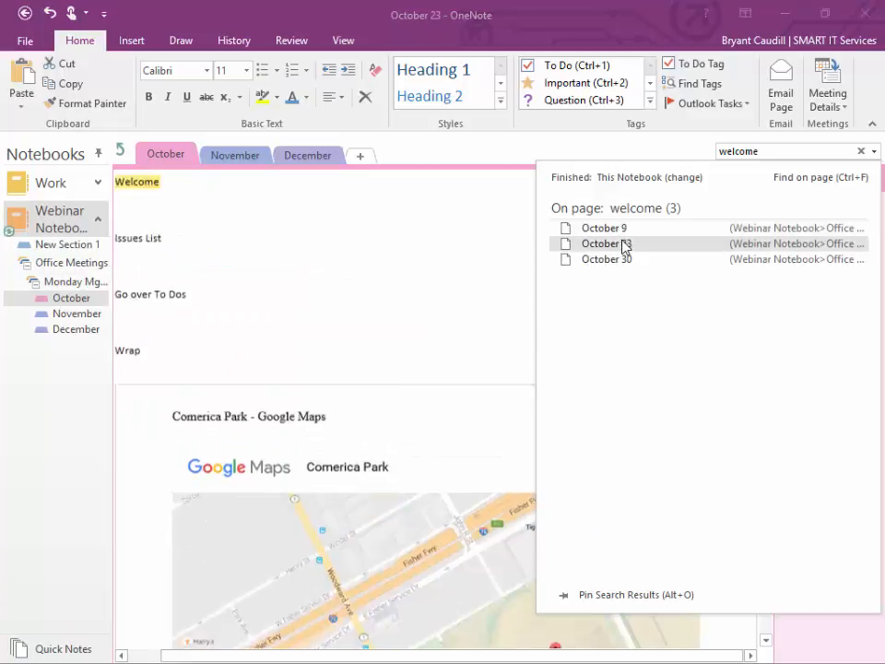
pyautogui.click(627, 262)
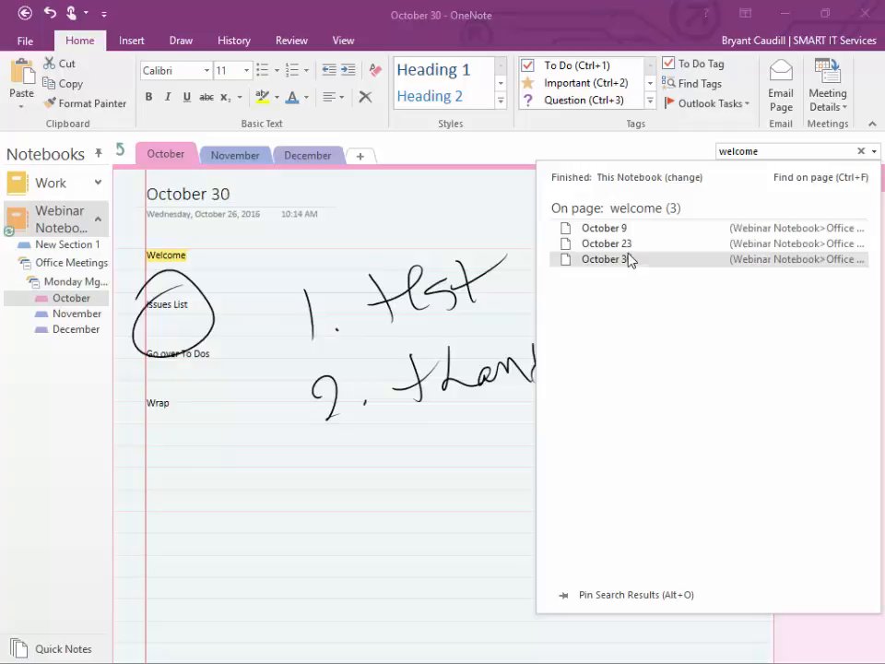
pyautogui.click(624, 231)
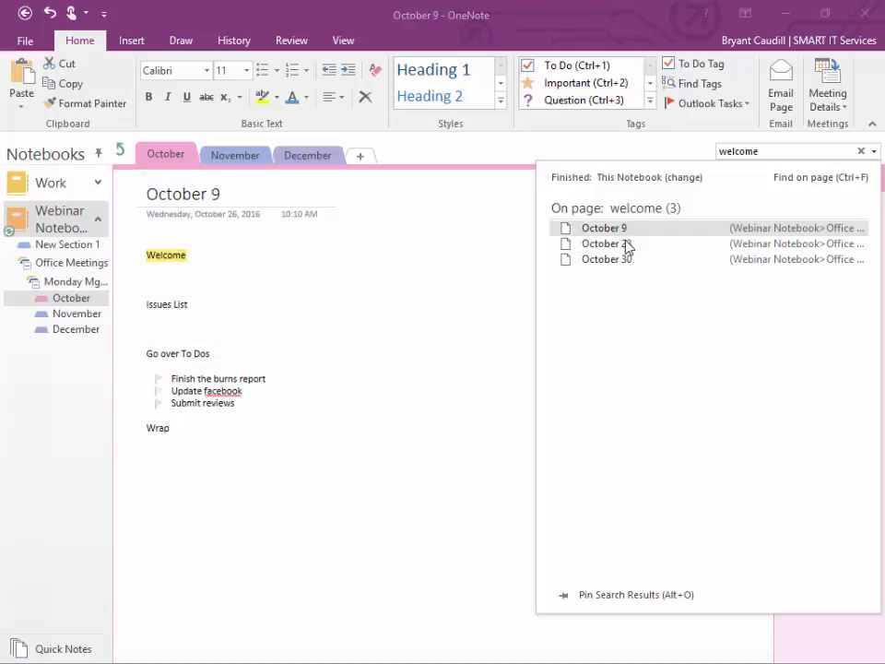
pyautogui.click(625, 244)
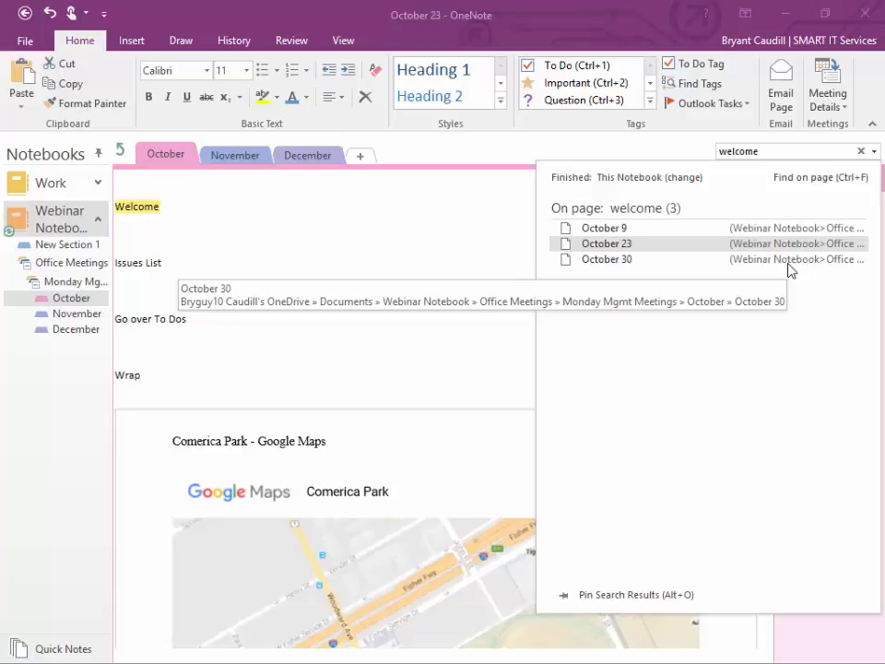
# Step: Pin the 'welcome' search results in a side pane and scroll the page down
pyautogui.click(564, 595)
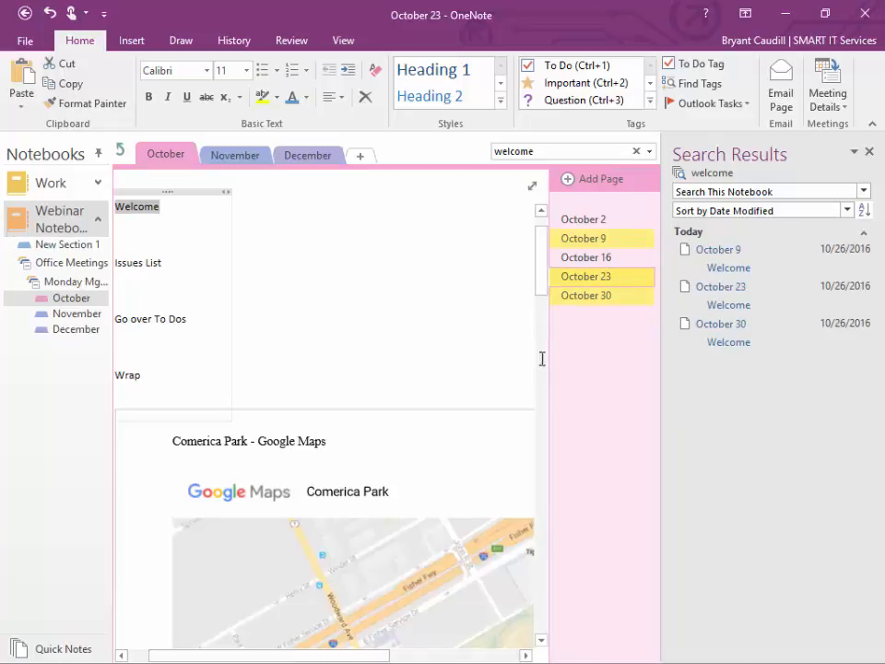
pyautogui.moveTo(543, 290); pyautogui.dragTo(541, 356)
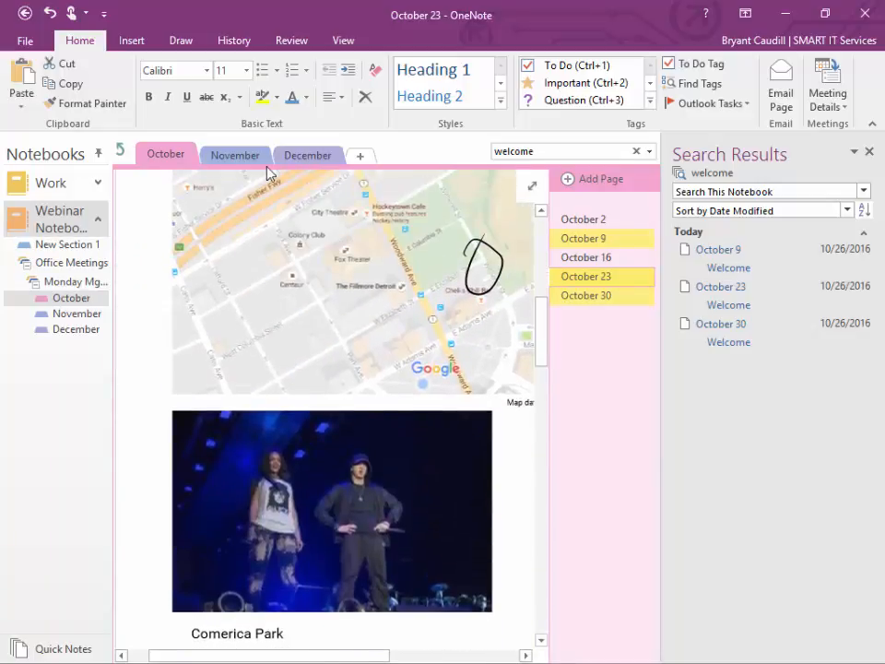
# Step: Show the October 23 page in Full Page View, scroll up, then return to Normal View
pyautogui.click(337, 41)
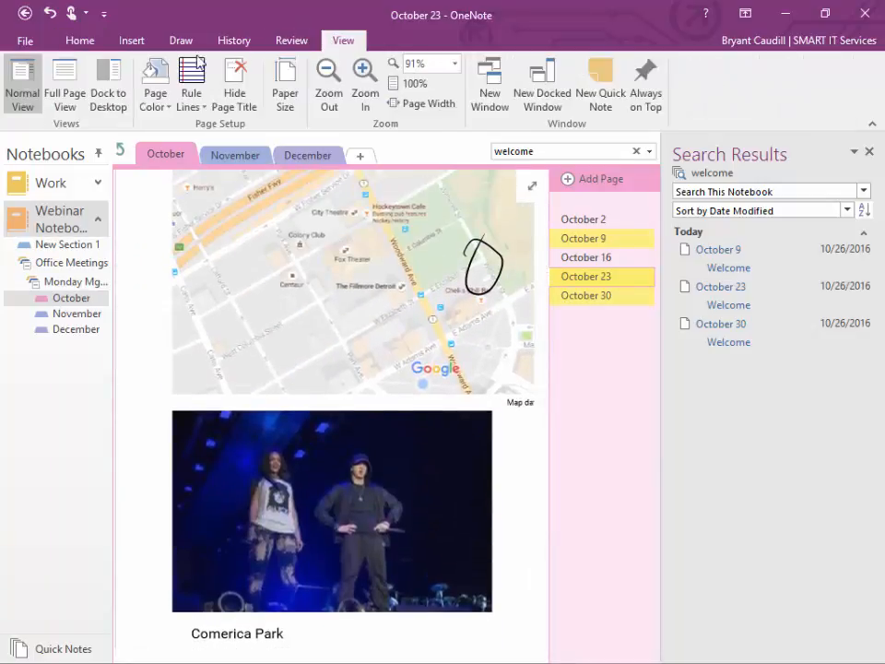
pyautogui.click(64, 78)
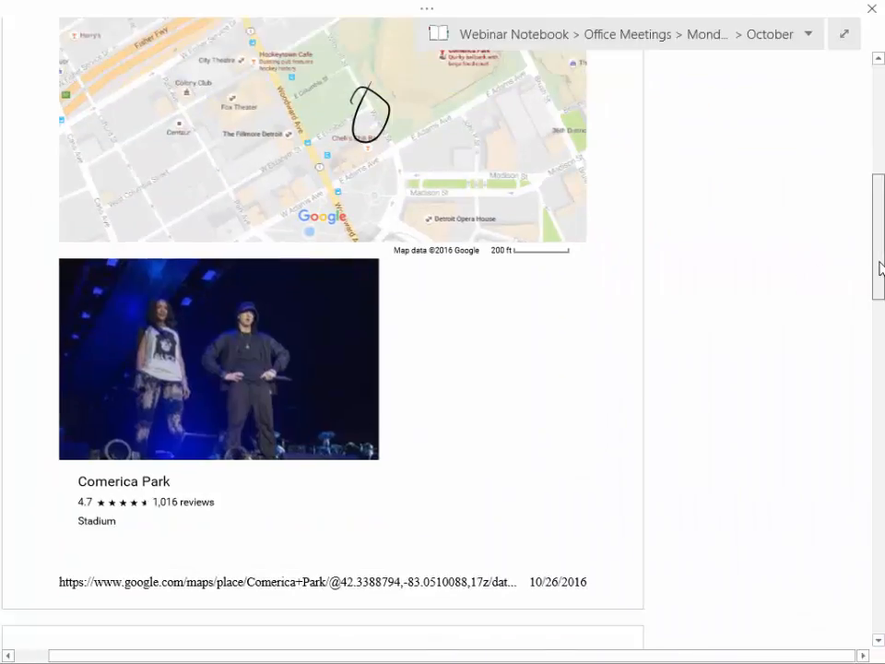
pyautogui.moveTo(880, 266); pyautogui.dragTo(878, 189)
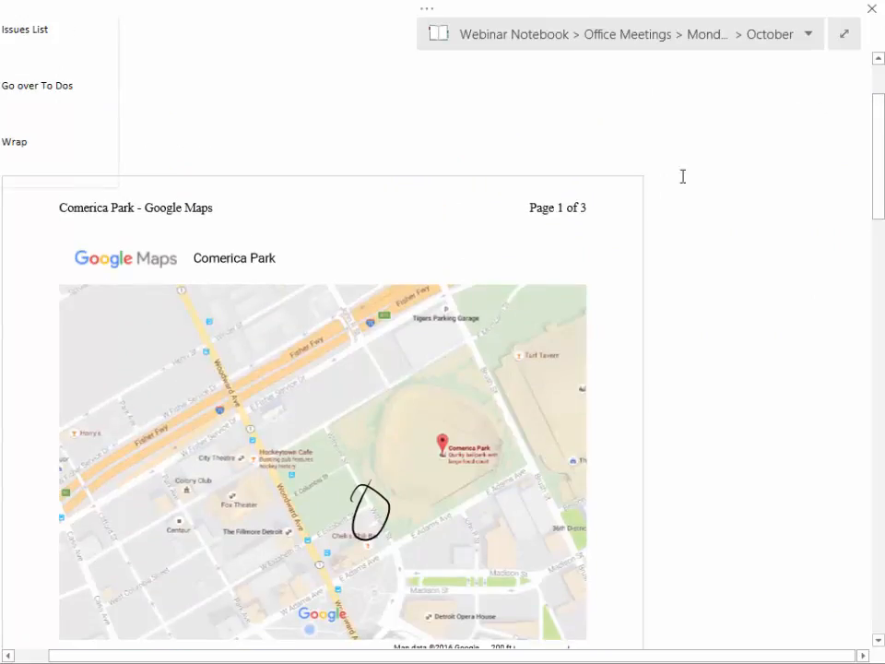
pyautogui.click(843, 37)
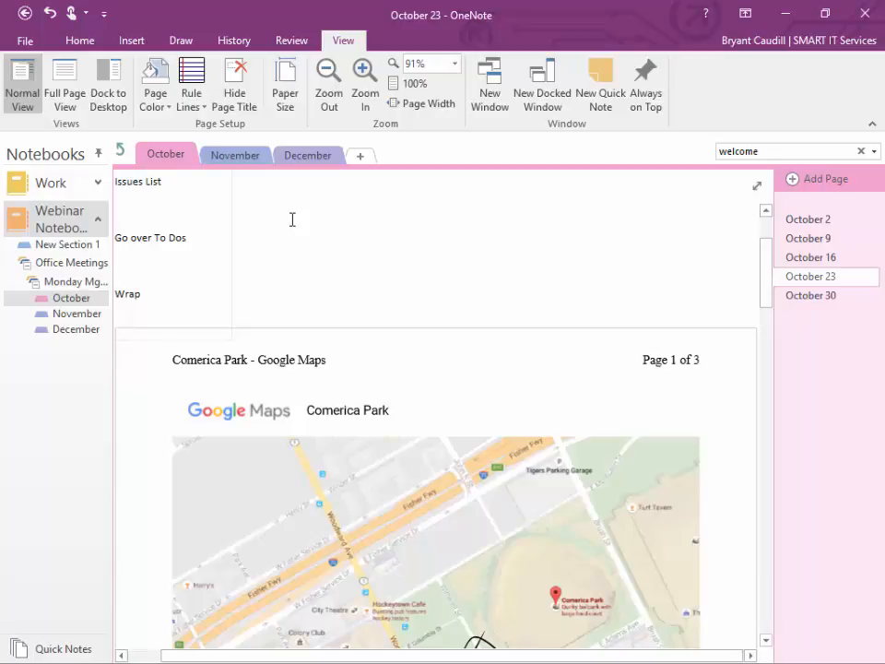
# Step: Add a new page to the October section and place the cursor under Issues List
pyautogui.click(133, 41)
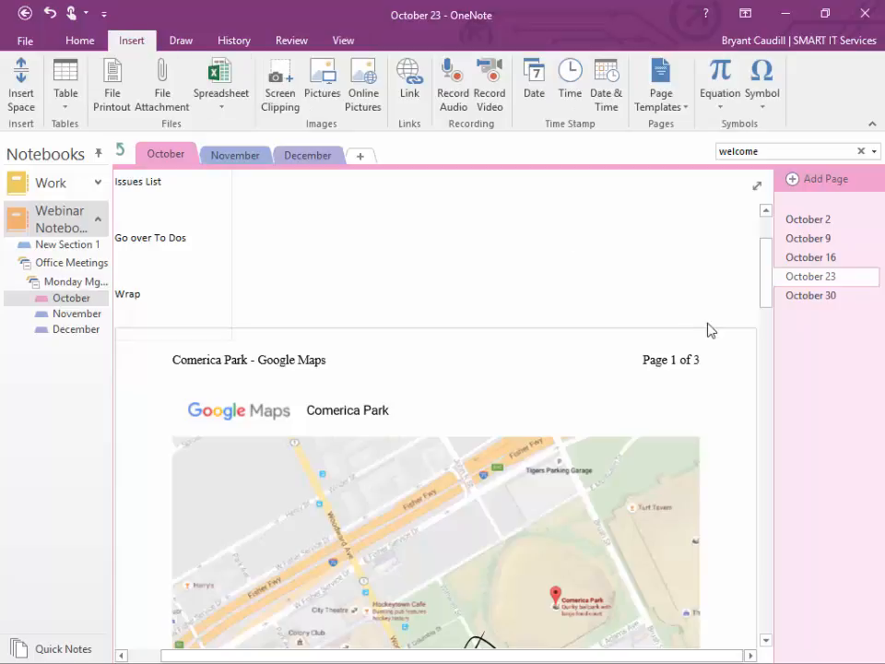
pyautogui.click(792, 180)
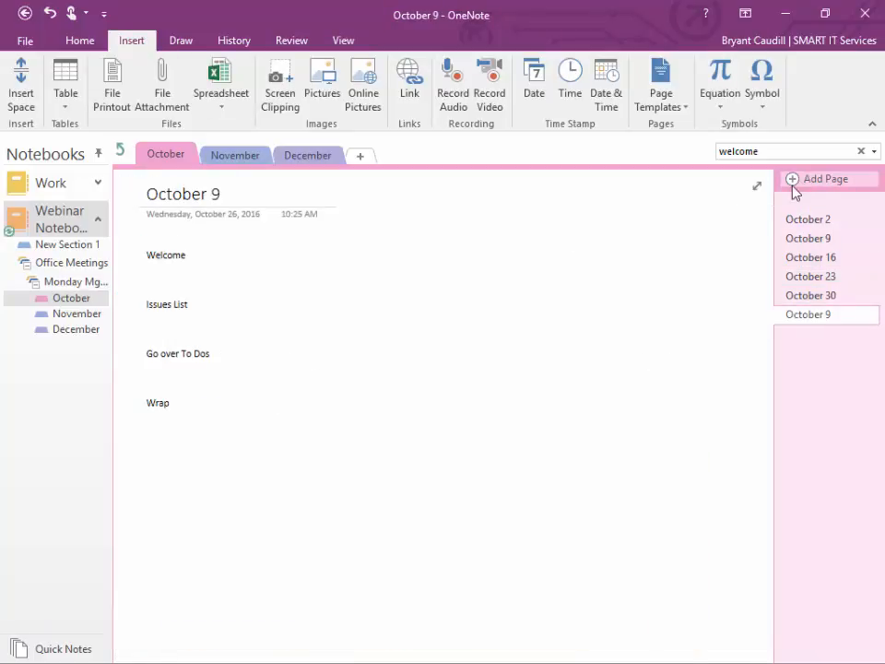
pyautogui.click(191, 274)
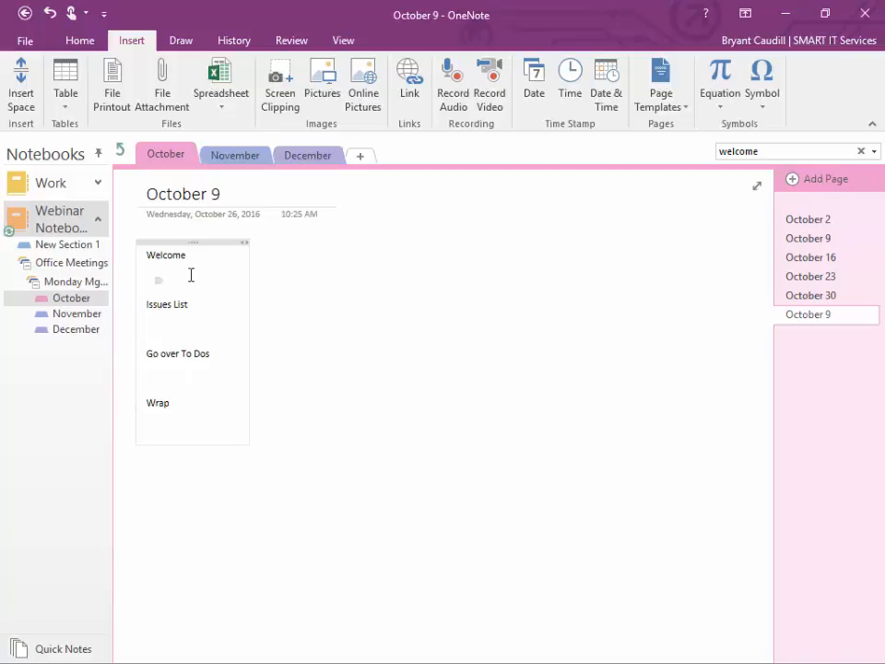
pyautogui.click(184, 329)
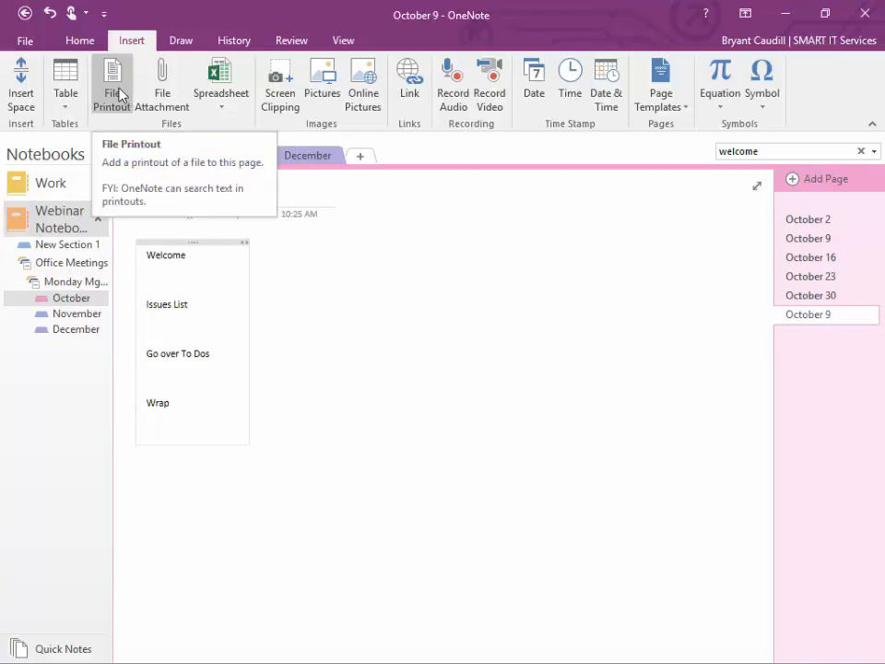
# Step: Insert the existing spreadsheet Copy of scripts.xlsx as an attached file
pyautogui.click(223, 101)
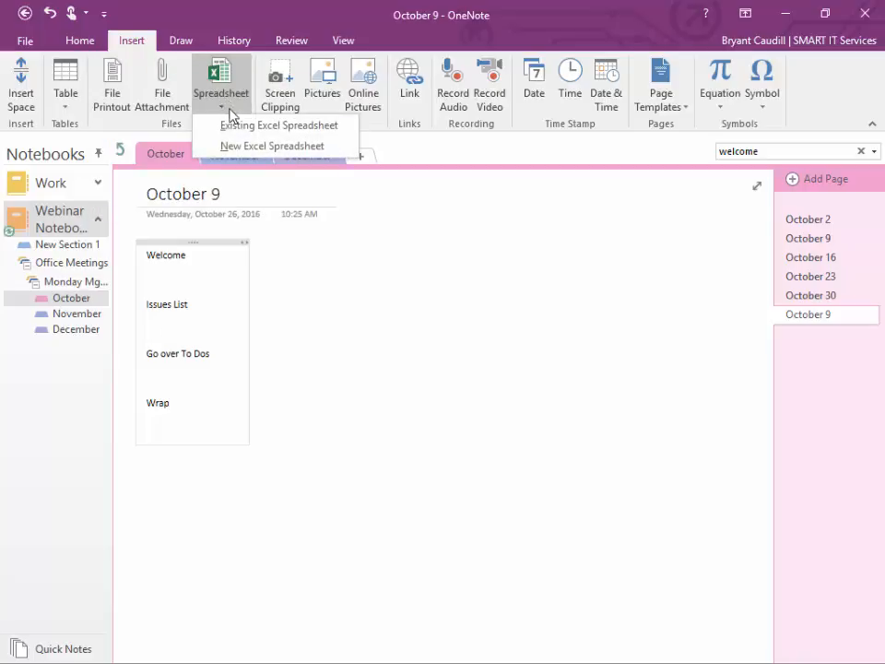
pyautogui.click(241, 129)
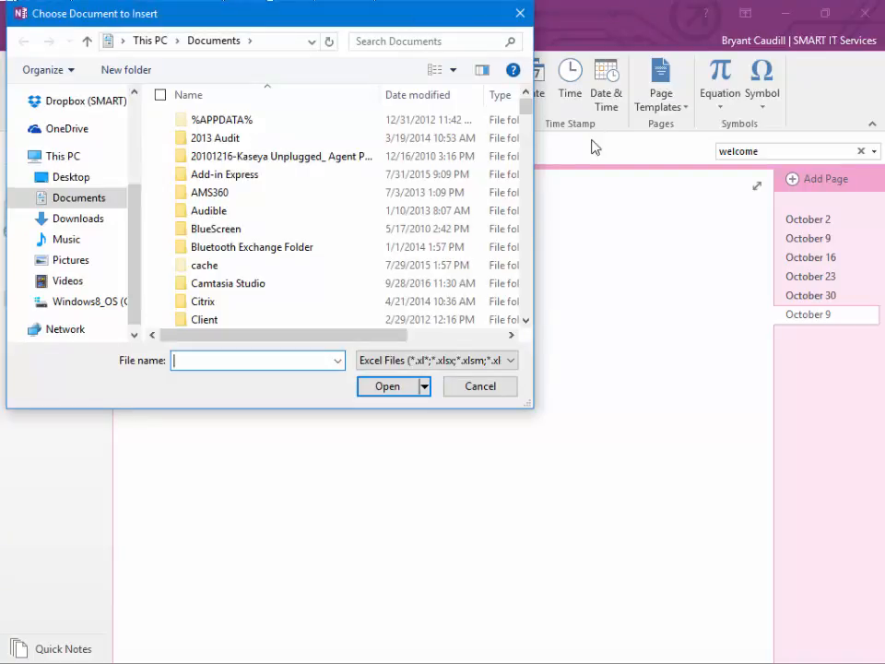
pyautogui.scroll(-20, 530, 304)
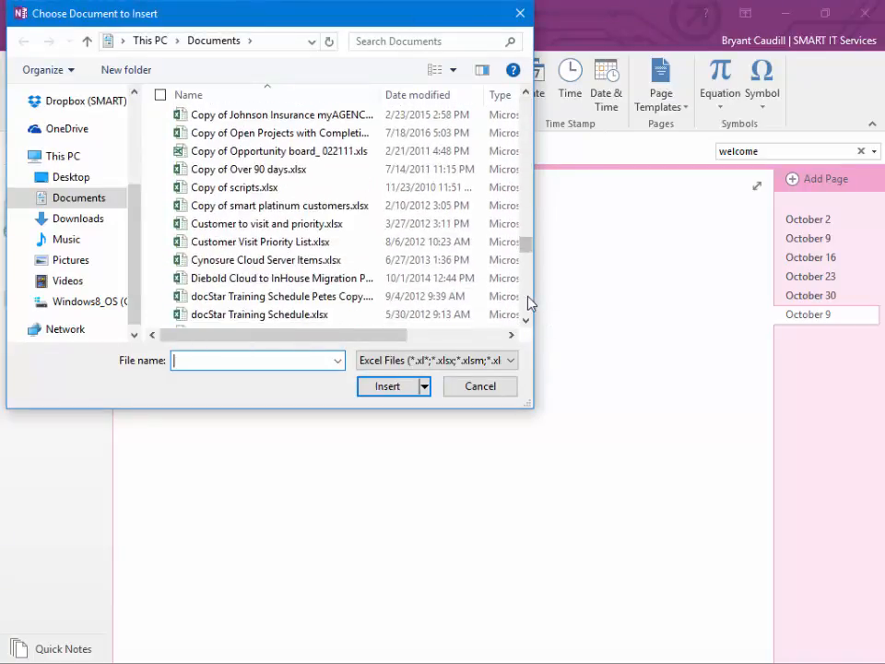
pyautogui.click(231, 187)
pyautogui.click(411, 391)
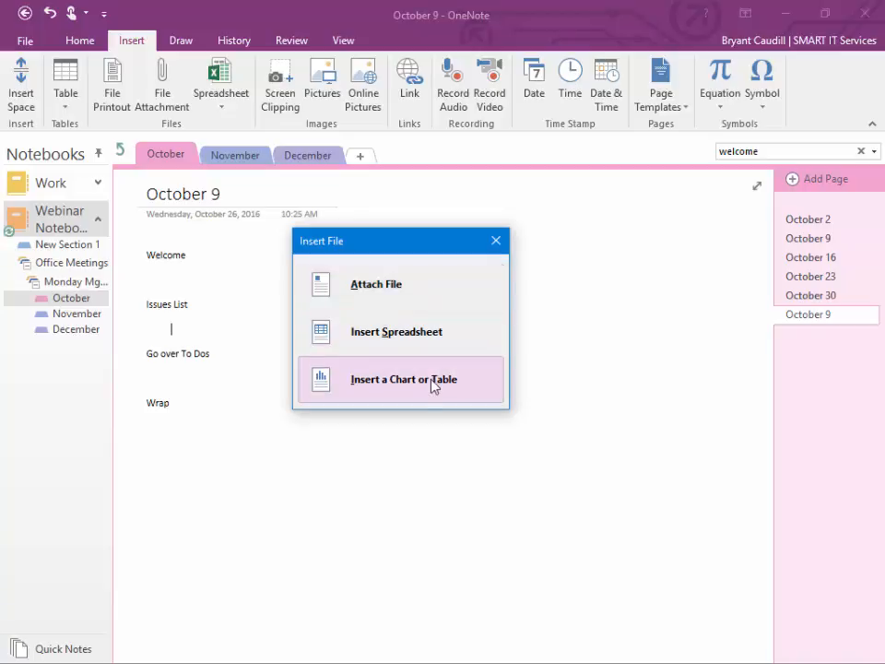
pyautogui.click(410, 283)
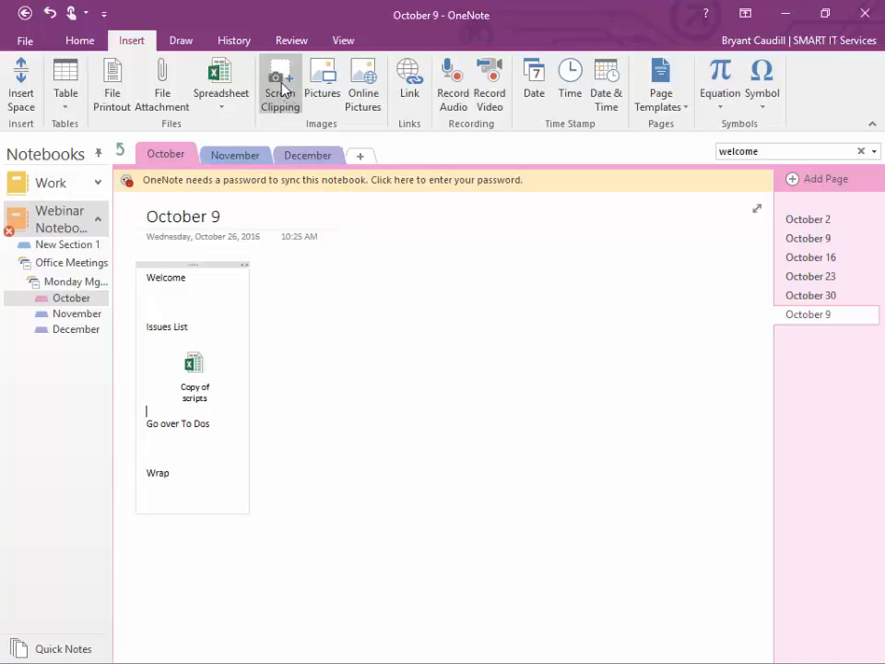
# Step: Attach Angle_Bracket_Installation.pdf as a file below the Copy of scripts spreadsheet
pyautogui.click(162, 96)
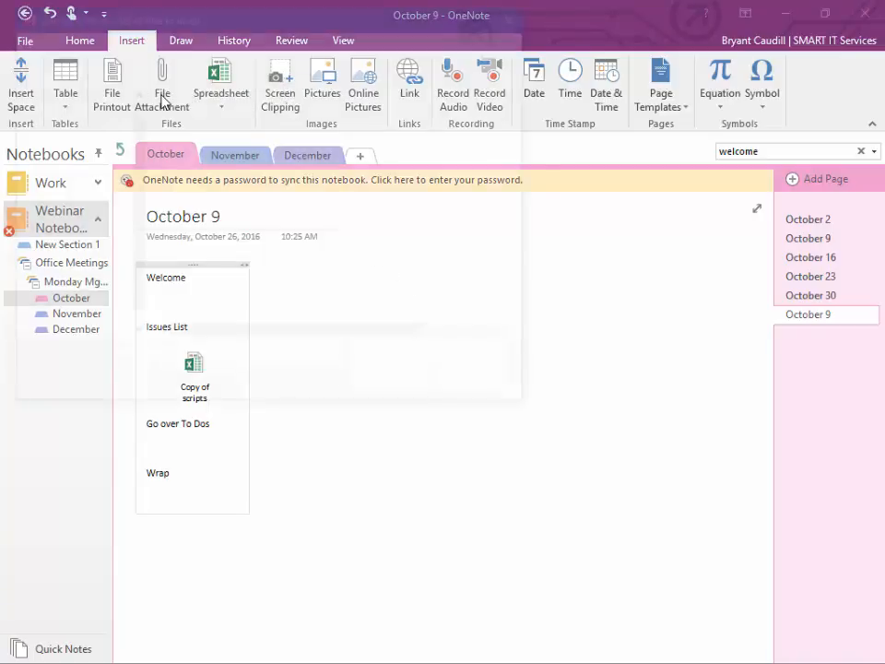
pyautogui.scroll(-2, 529, 297)
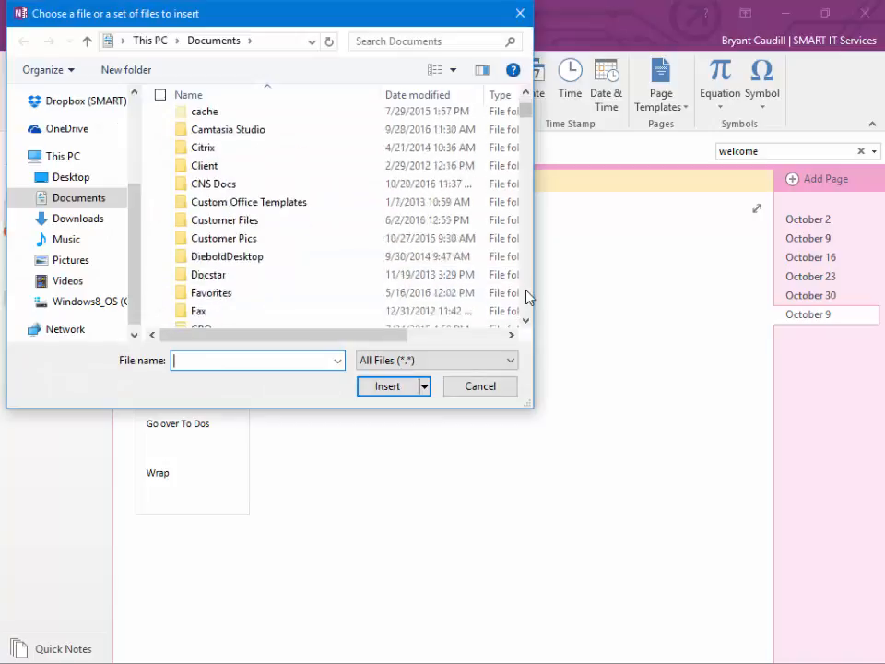
pyautogui.scroll(-20, 528, 297)
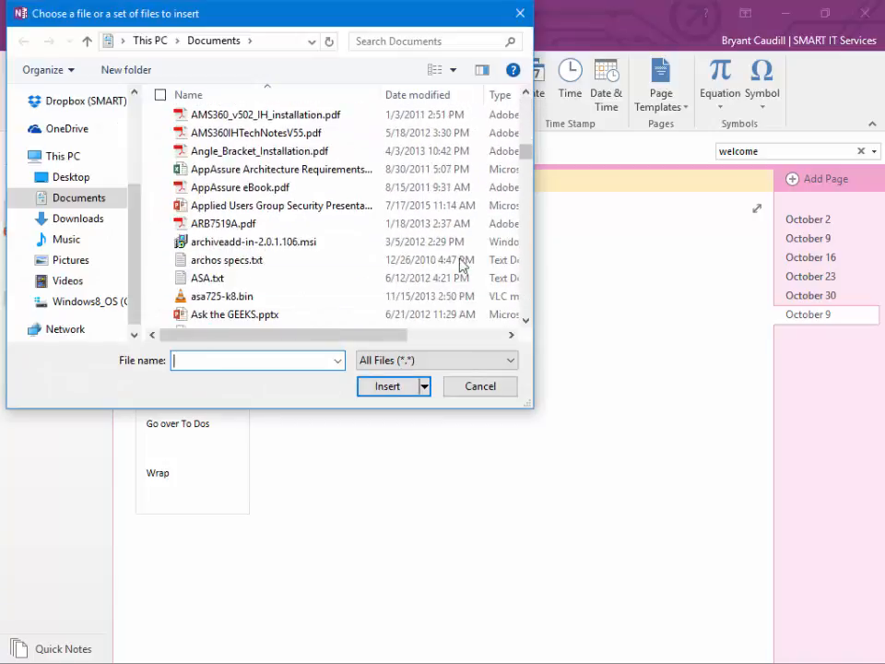
pyautogui.click(218, 206)
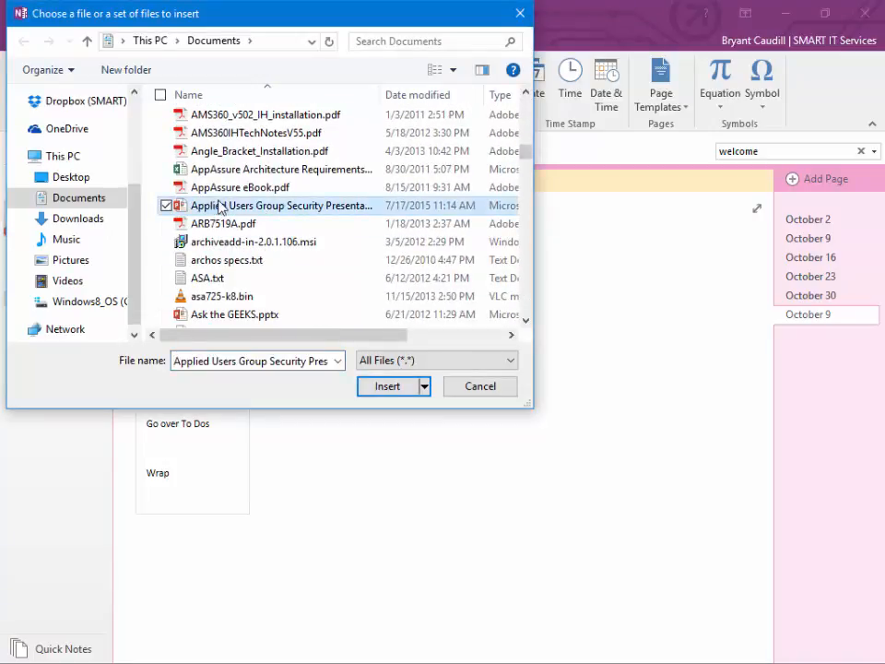
pyautogui.click(251, 188)
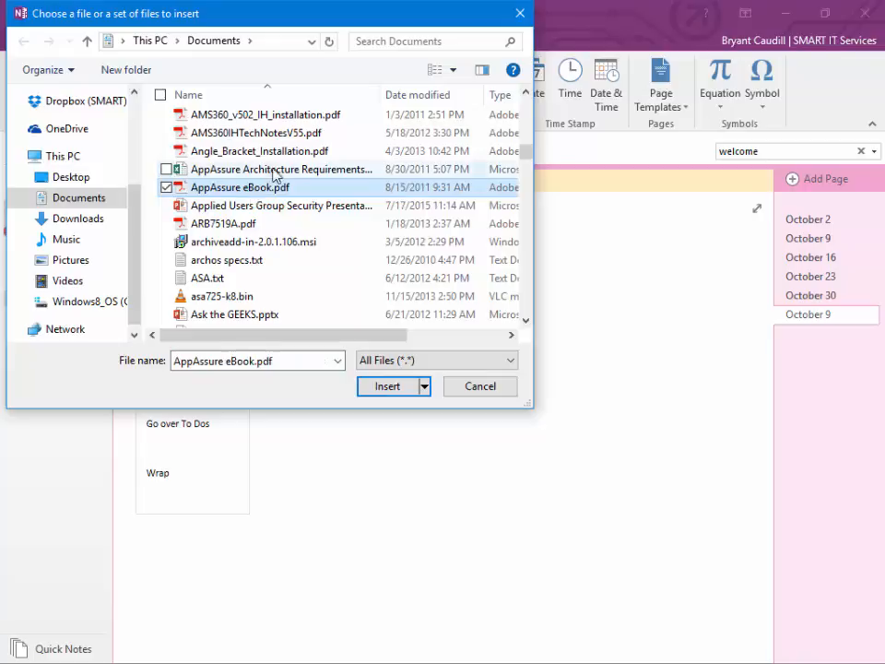
pyautogui.click(293, 152)
pyautogui.click(381, 386)
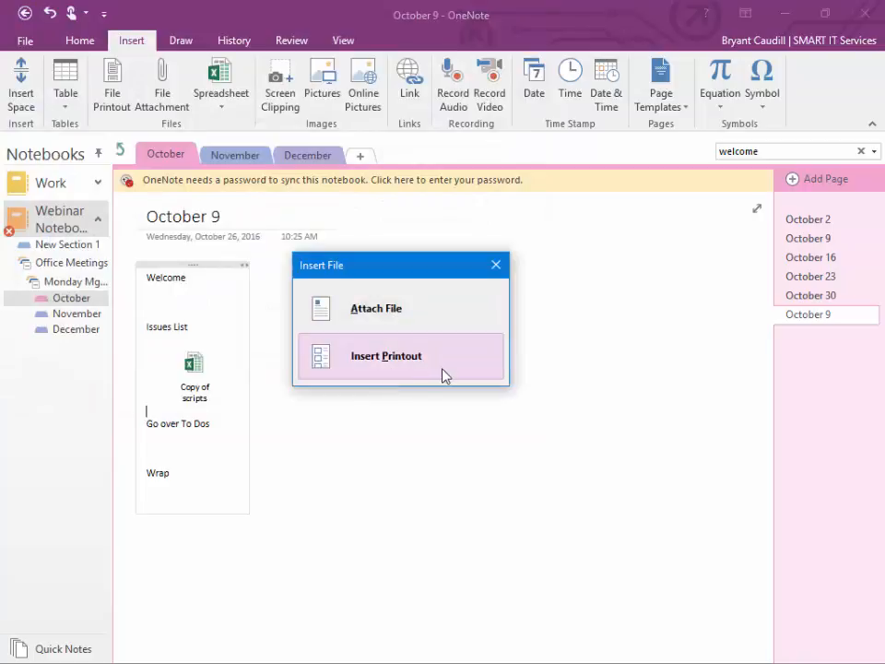
pyautogui.click(453, 322)
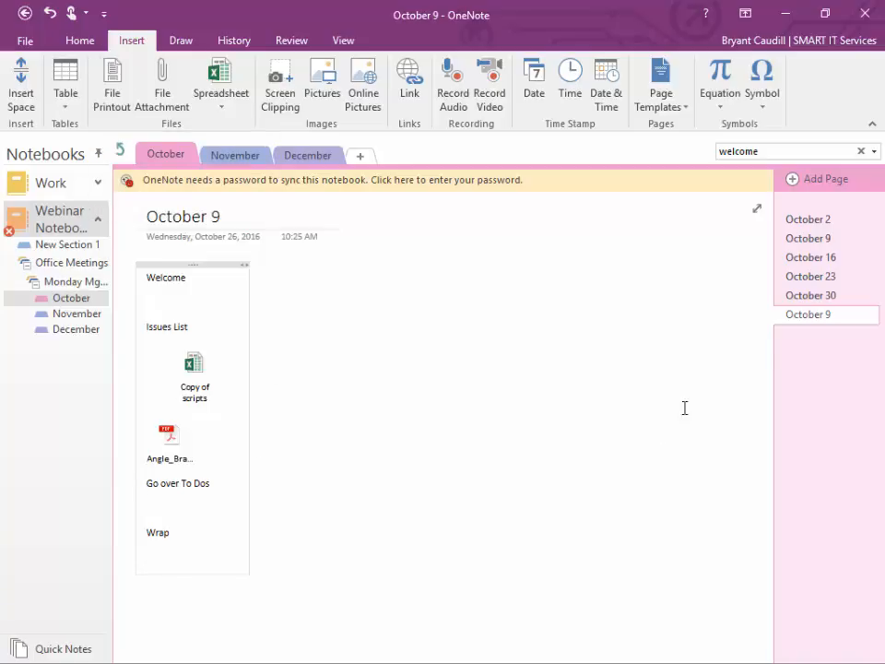
# Step: Add a new page and insert an empty 7-column by 5-row table on a new line below Wrap
pyautogui.click(811, 182)
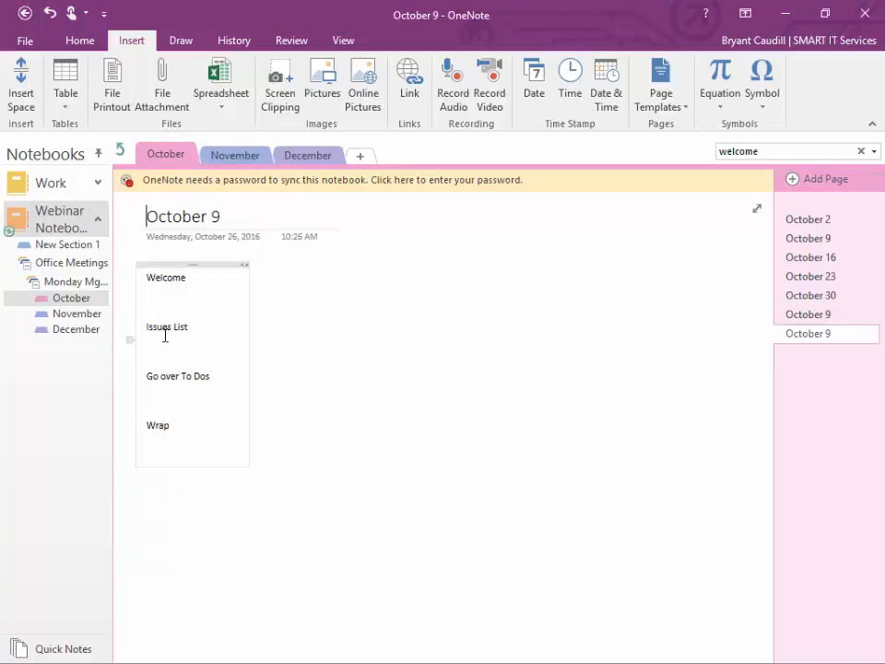
pyautogui.click(185, 423)
pyautogui.press('Return')
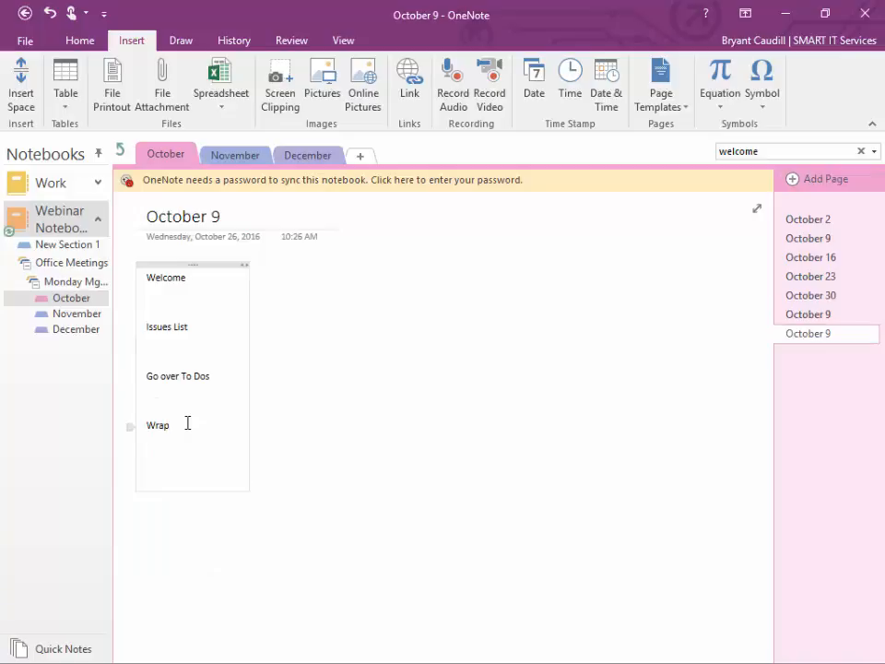
pyautogui.click(59, 77)
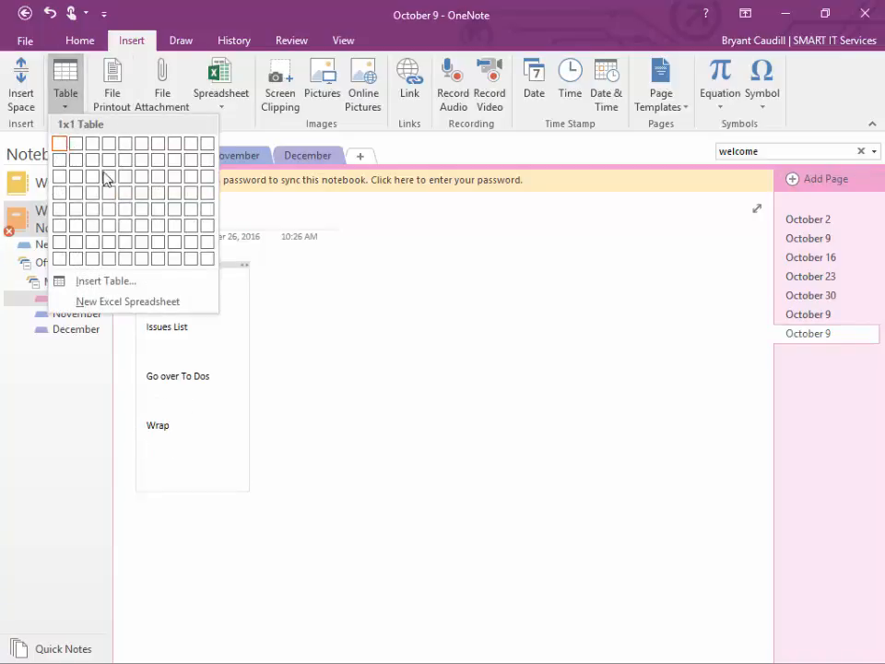
pyautogui.click(154, 215)
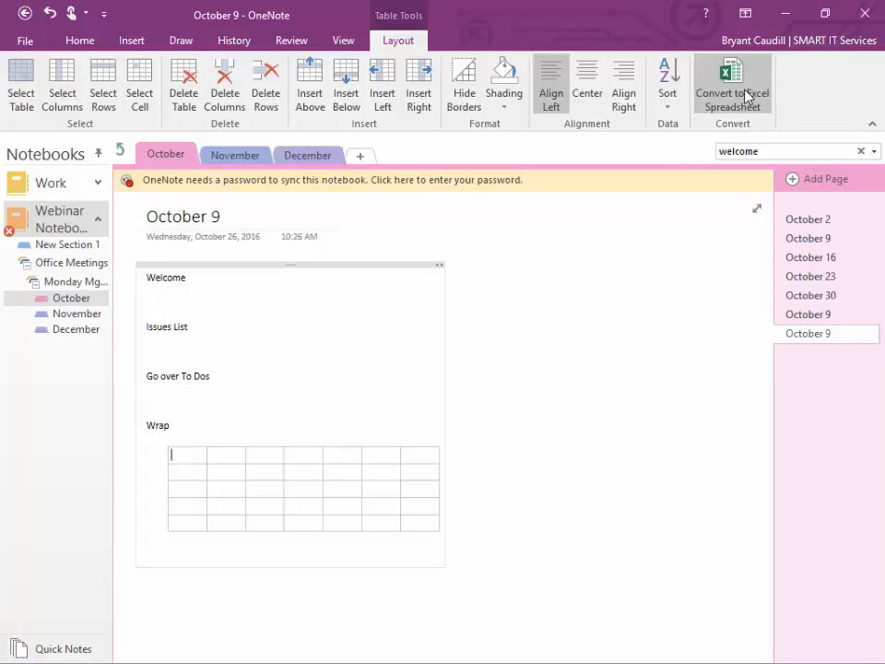
pyautogui.click(132, 40)
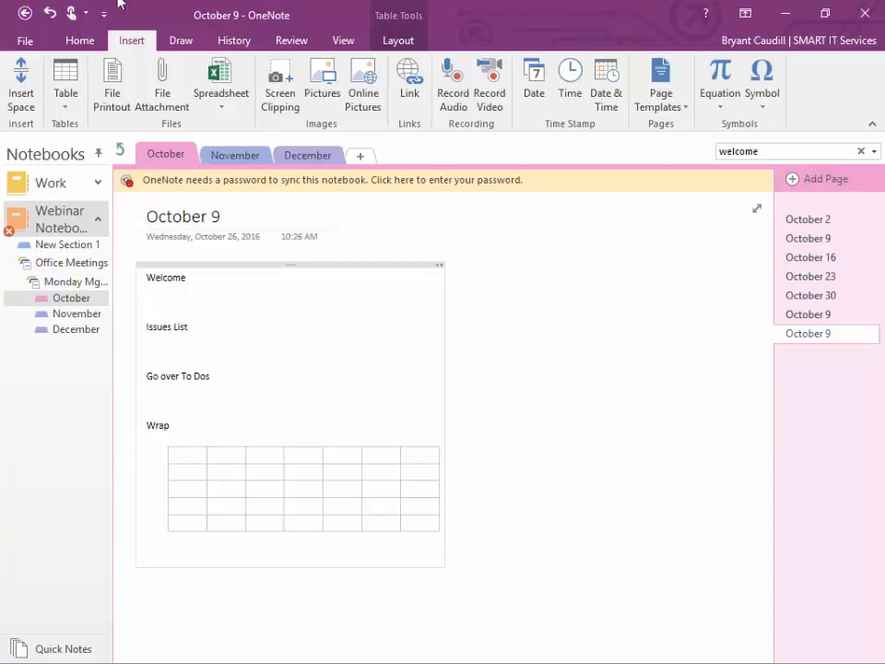
pyautogui.click(37, 50)
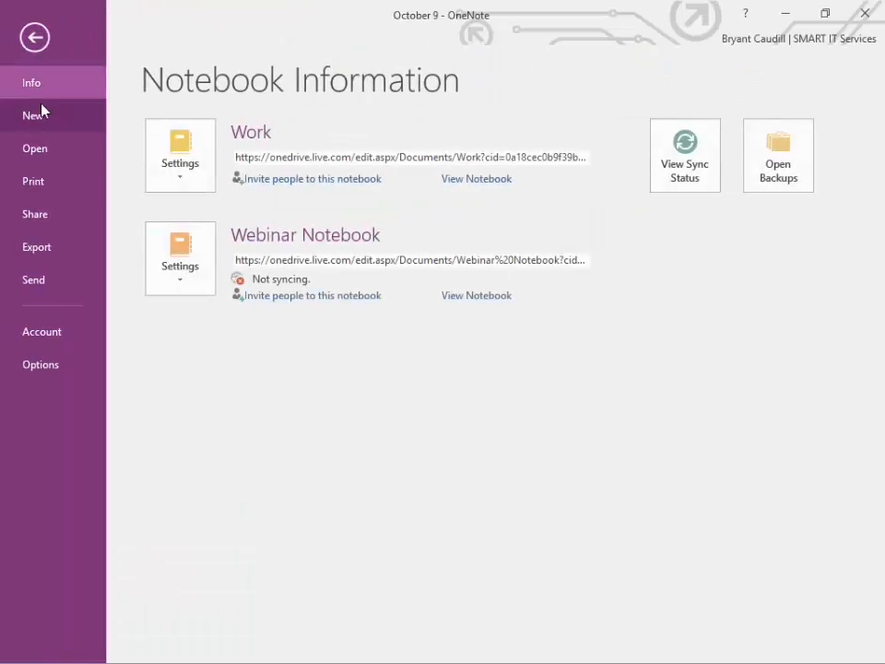
pyautogui.click(43, 114)
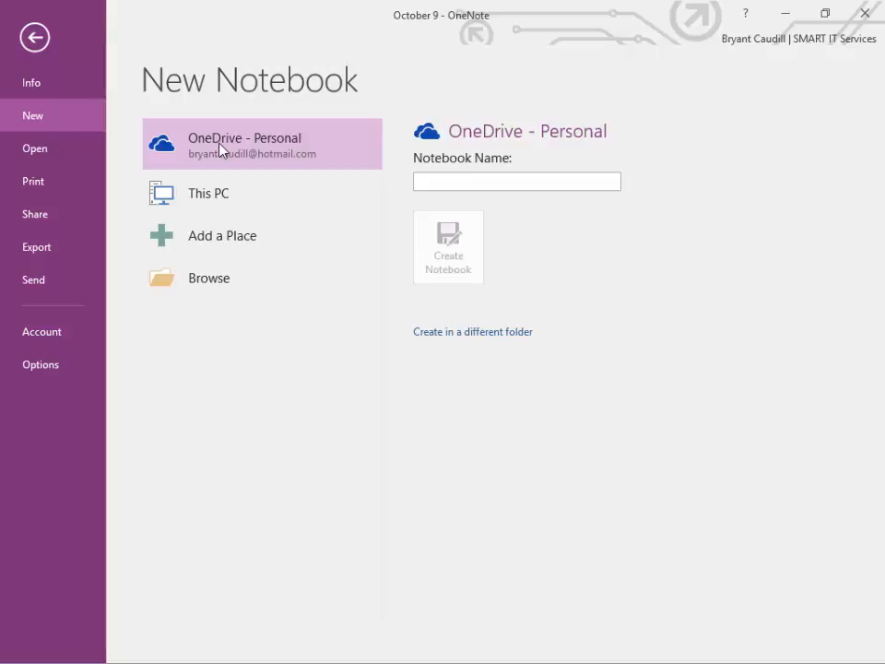
pyautogui.click(34, 37)
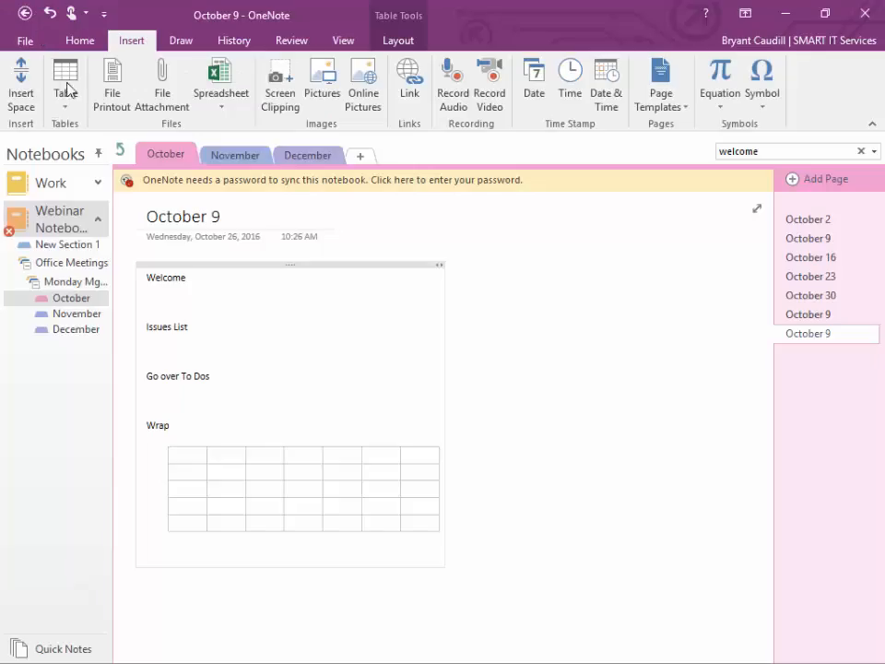
# Step: Open Share This Notebook for Webinar Notebook, then try and remove a suggested contact
pyautogui.rightClick(73, 218)
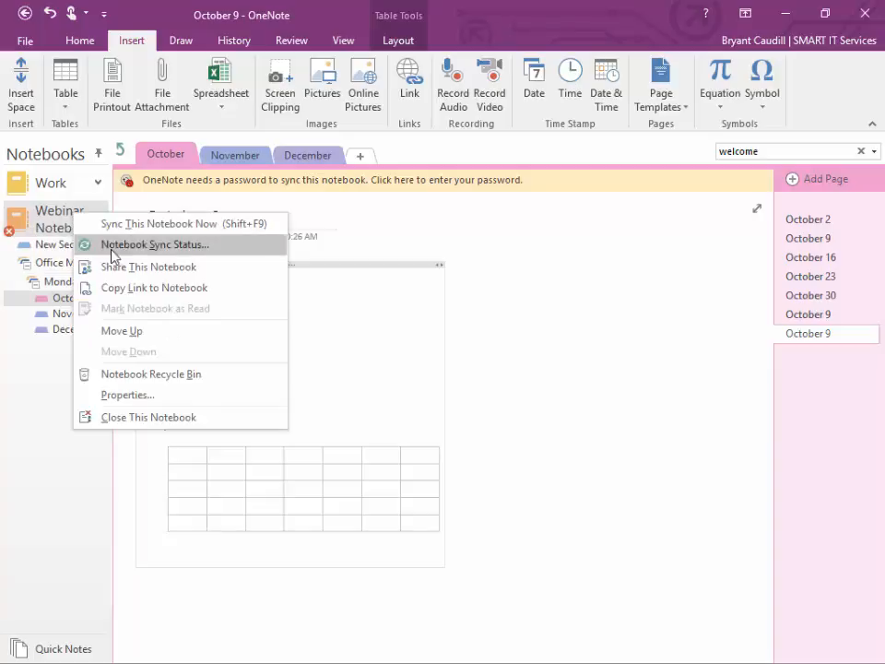
pyautogui.click(134, 270)
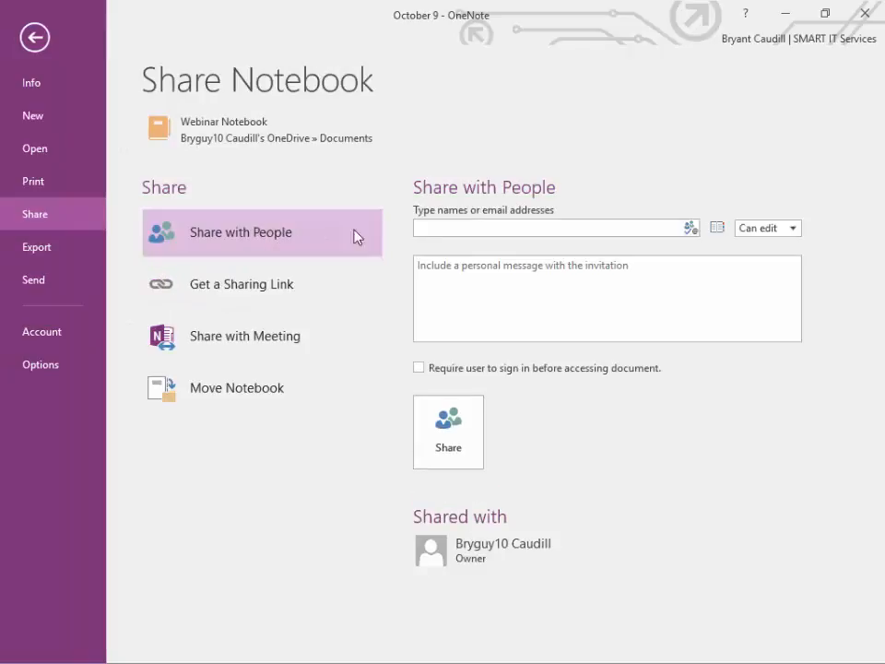
pyautogui.click(443, 231)
pyautogui.write('an')
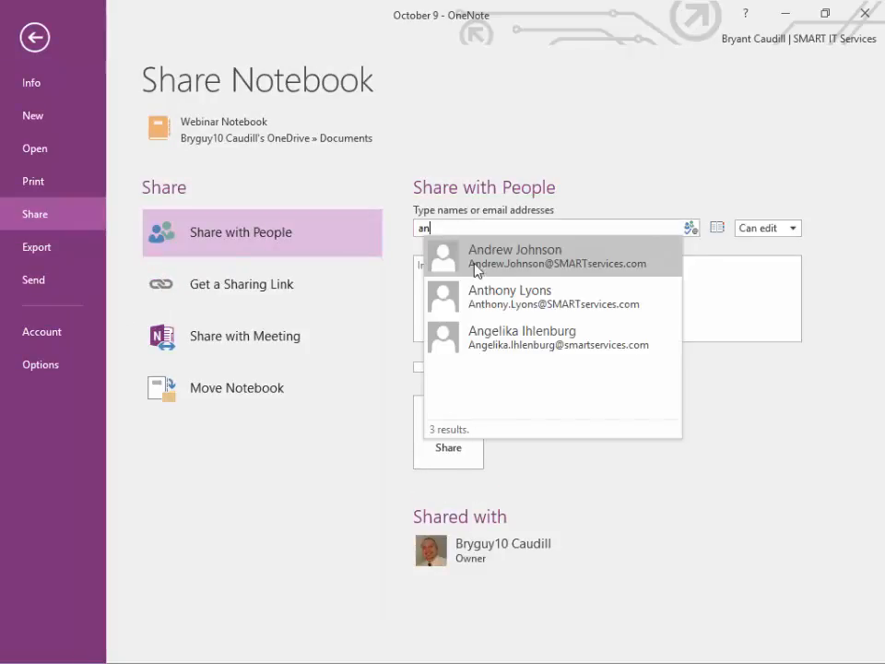
pyautogui.click(508, 306)
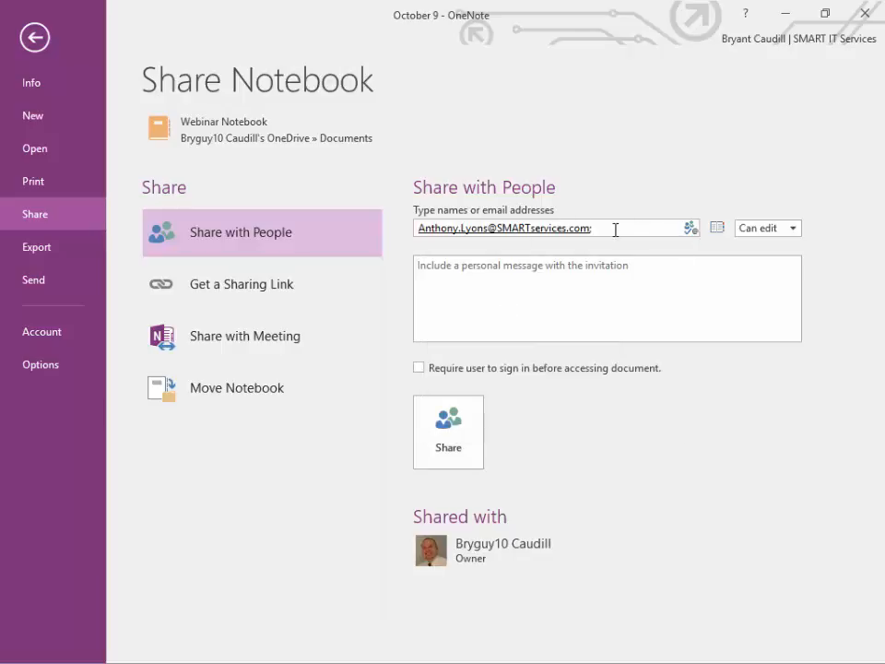
pyautogui.press('BackSpace')
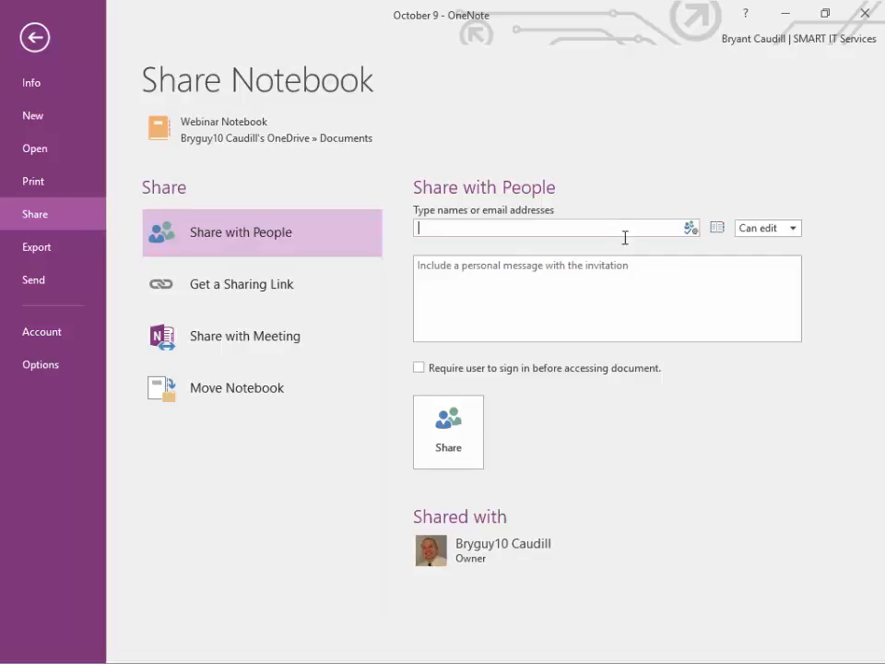
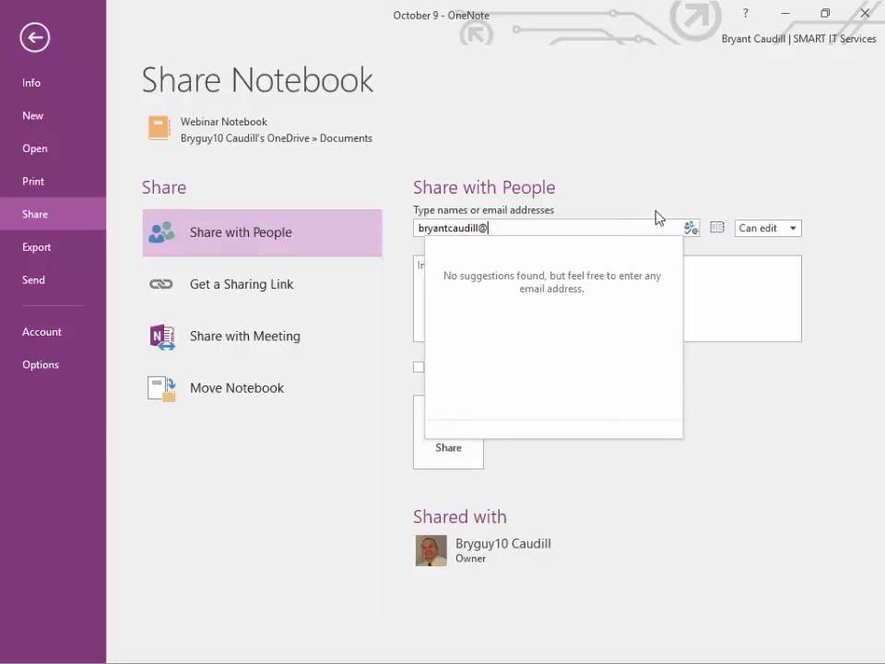
# Step: Add an invitee's e-mail address, view the sharing-link options, then return to Share with People
pyautogui.click(611, 202)
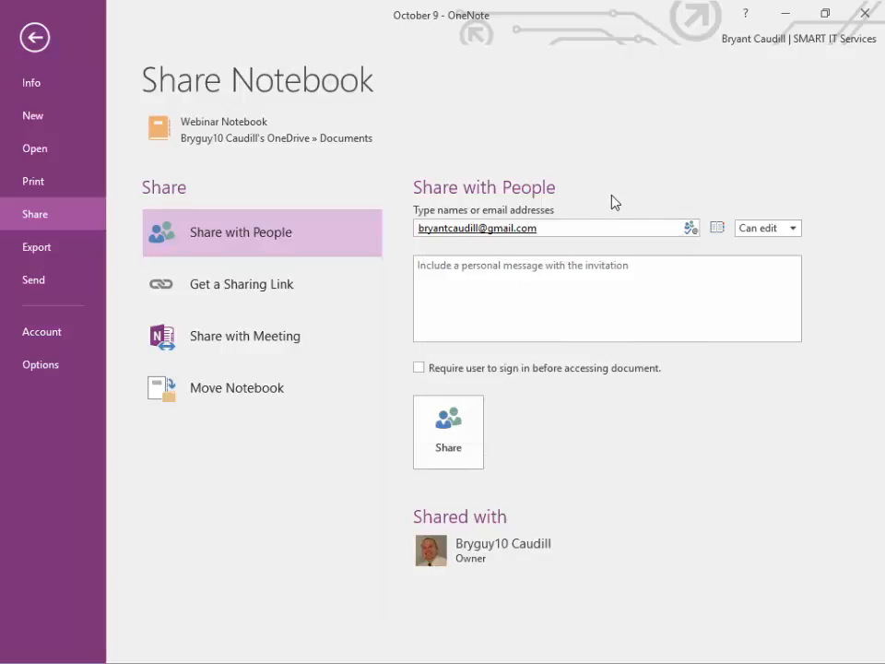
pyautogui.click(560, 274)
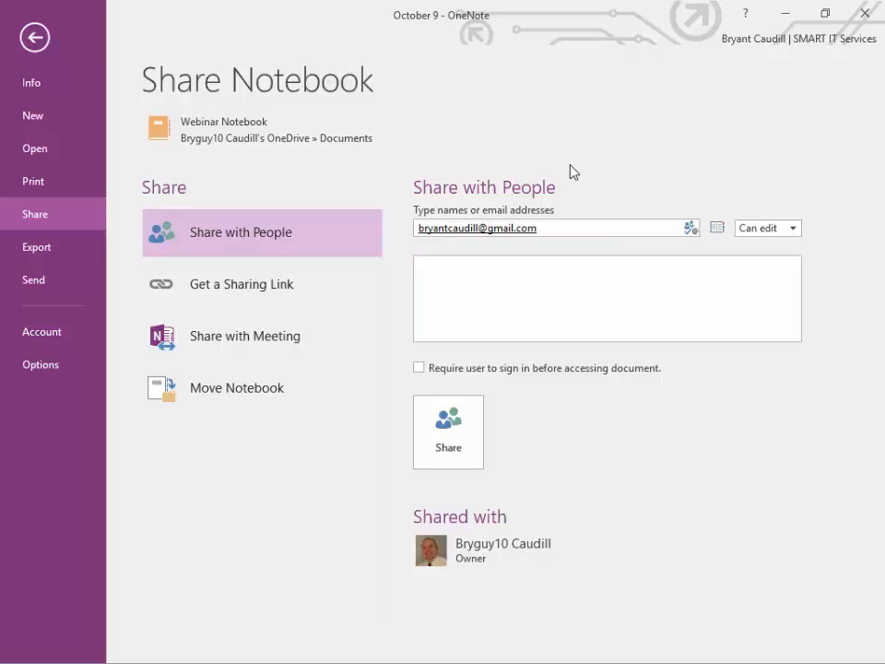
pyautogui.click(259, 280)
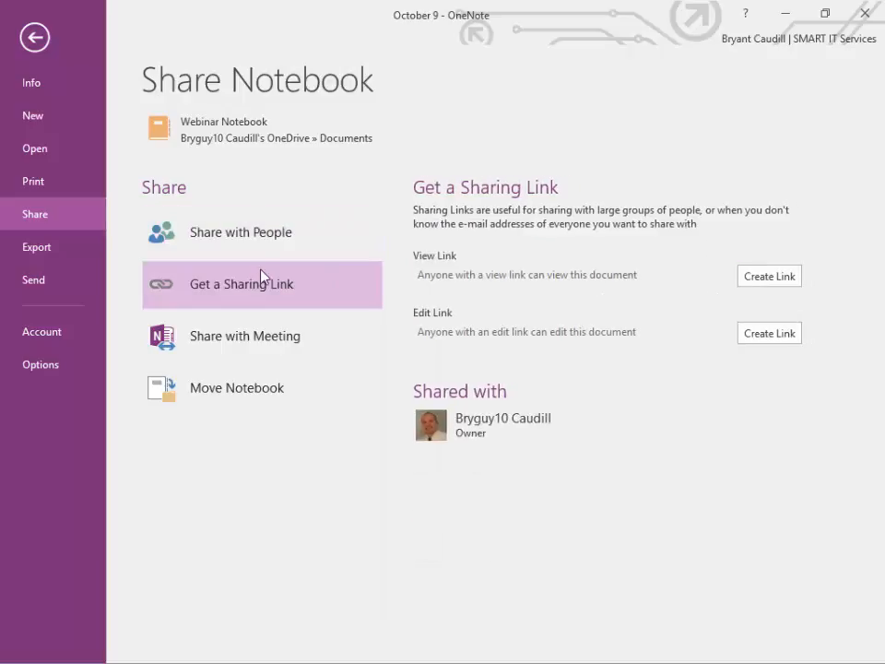
pyautogui.click(302, 239)
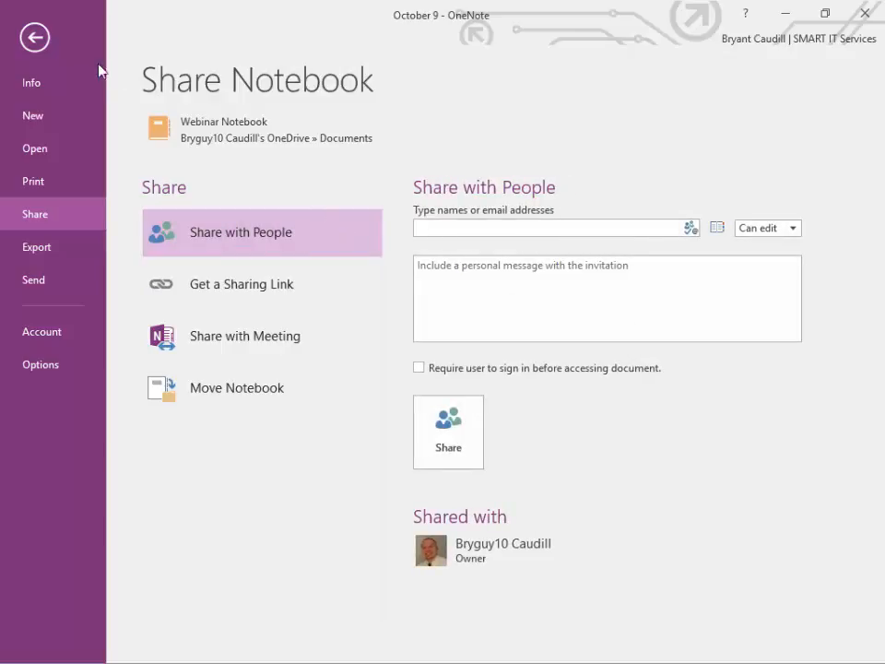
# Step: Start a new notebook on This PC named 'est'
pyautogui.click(60, 113)
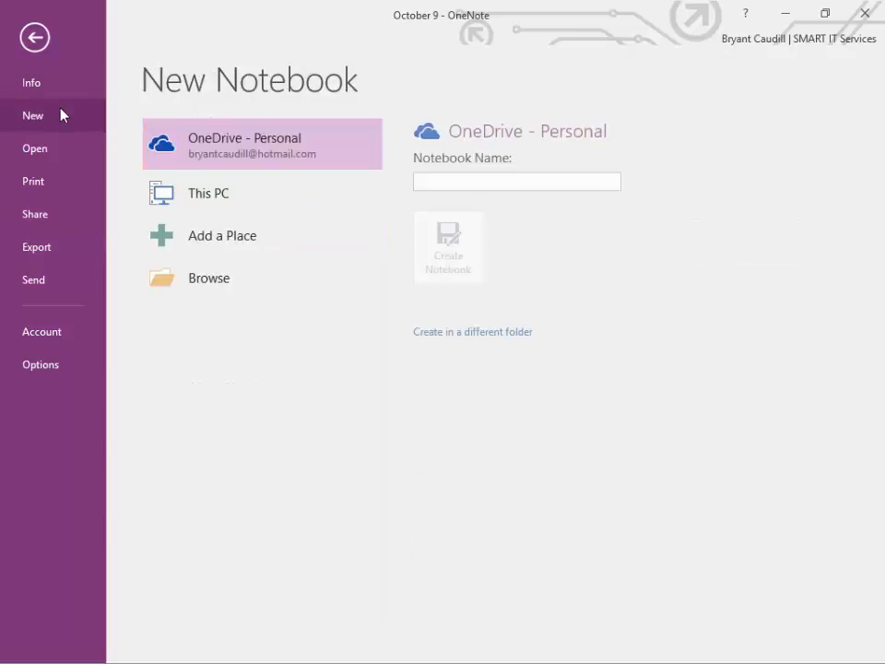
pyautogui.click(250, 202)
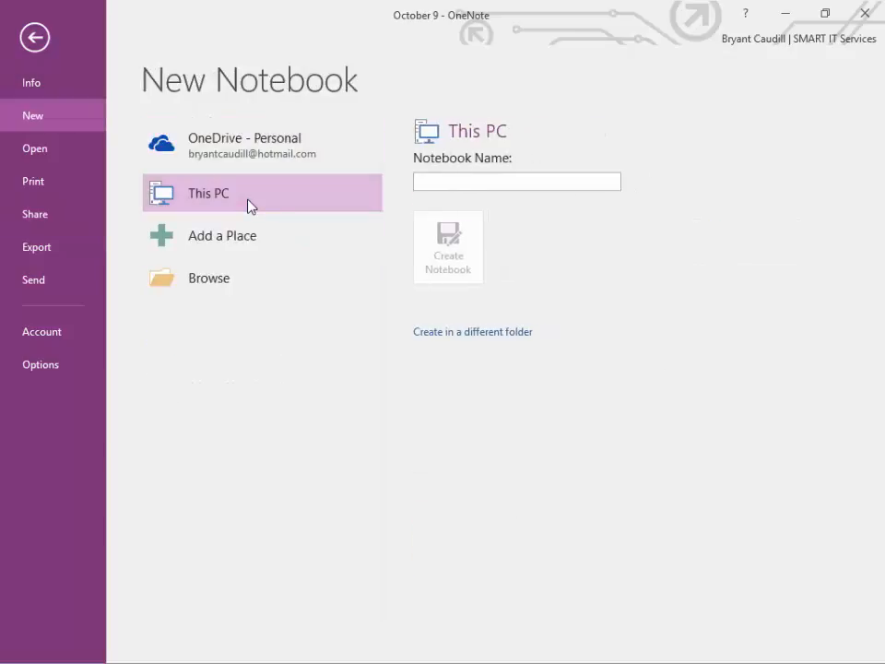
pyautogui.rightClick(496, 187)
pyautogui.click(495, 187)
pyautogui.write('est')
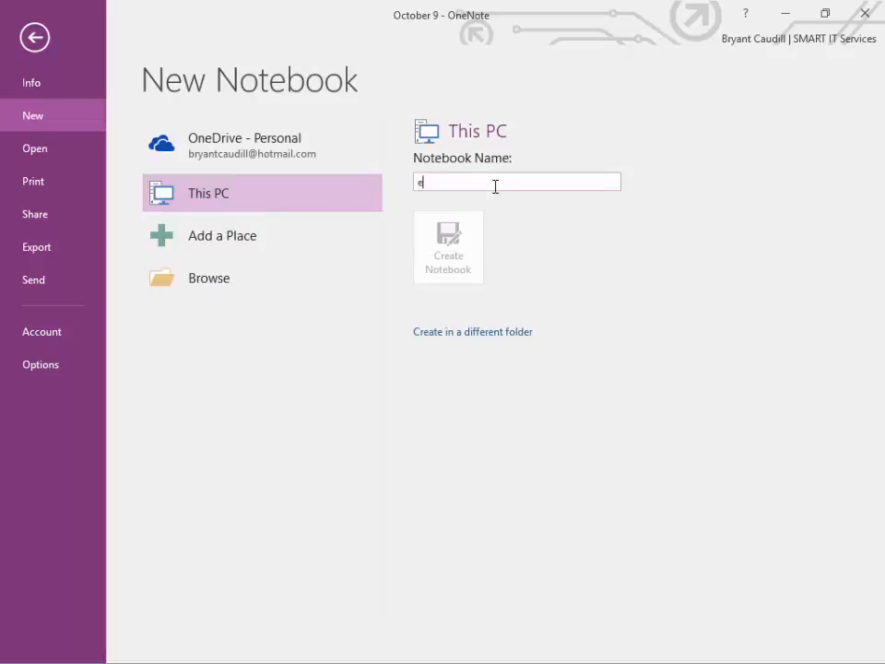
# Step: Browse to Documents for a different folder, cancel, and leave the new-notebook screen
pyautogui.click(495, 332)
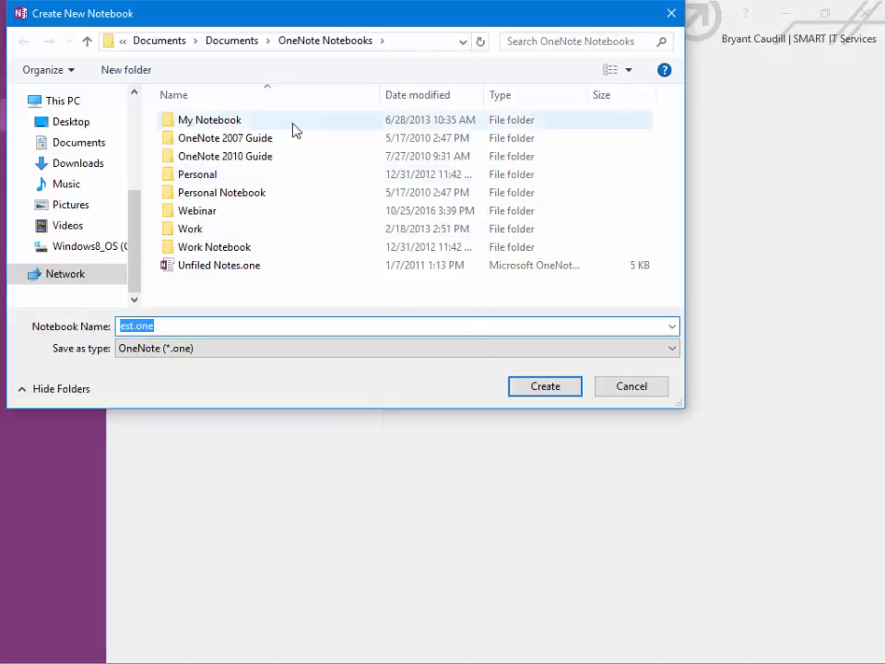
pyautogui.click(67, 147)
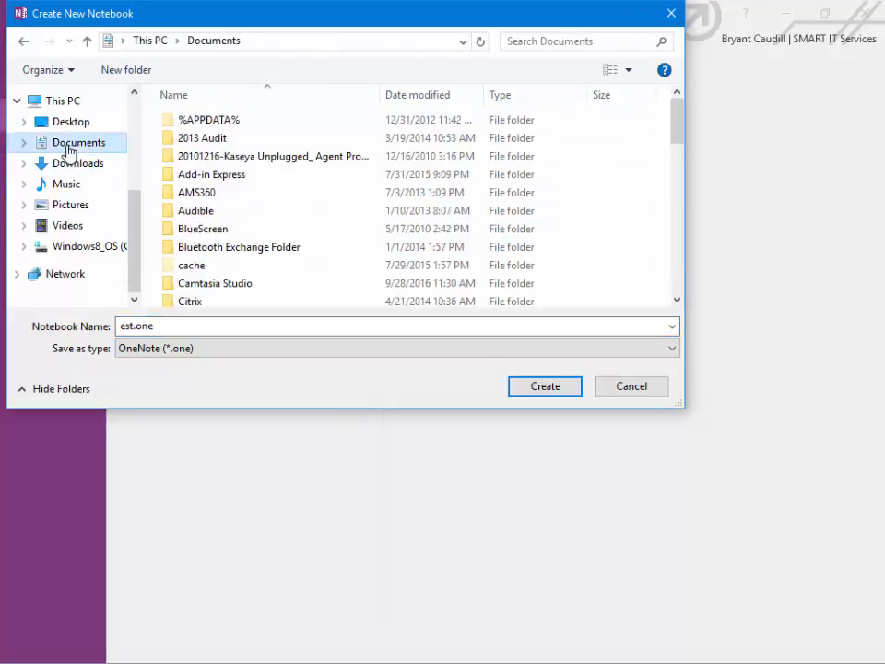
pyautogui.click(642, 392)
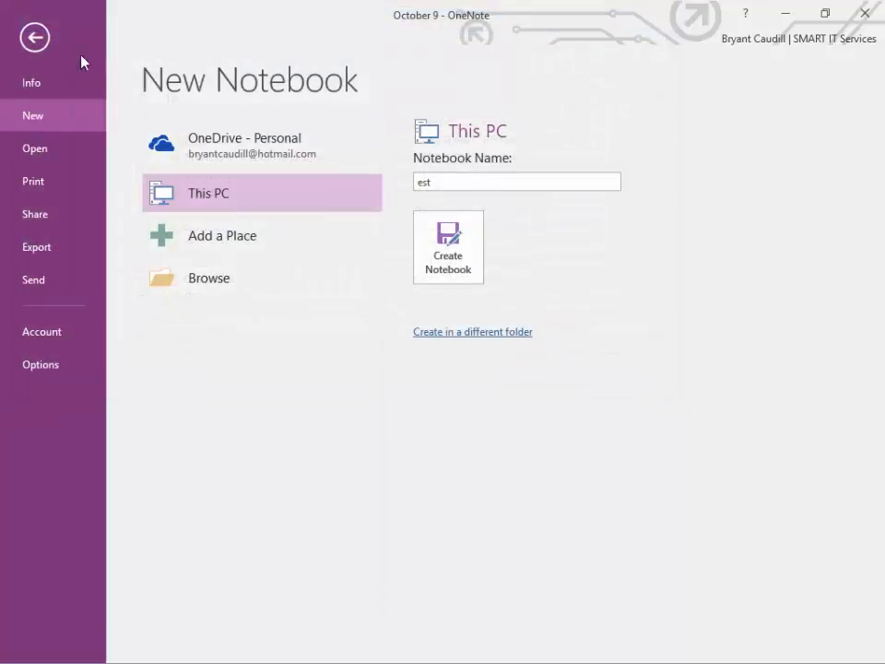
pyautogui.click(37, 36)
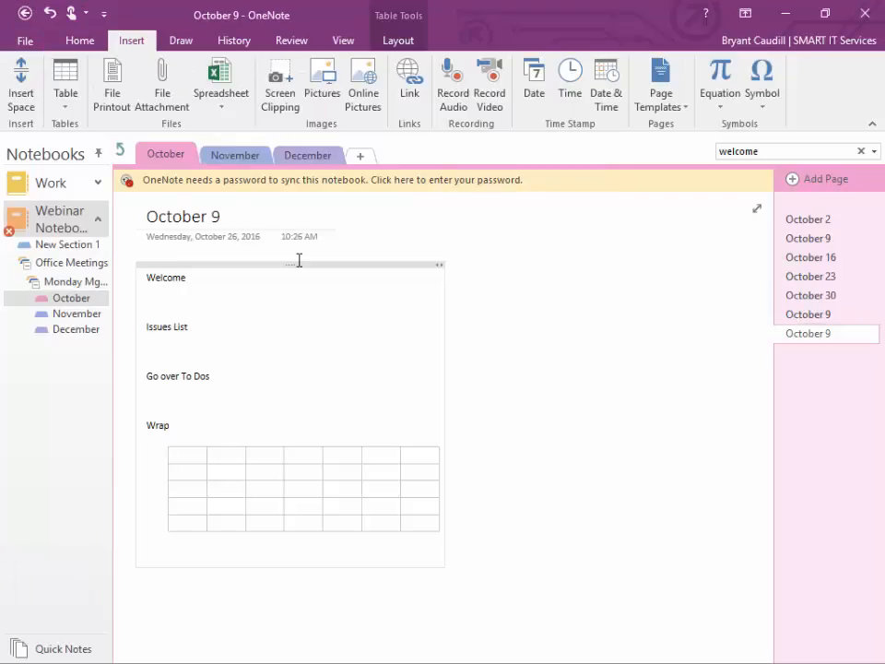
pyautogui.rightClick(76, 230)
pyautogui.click(109, 264)
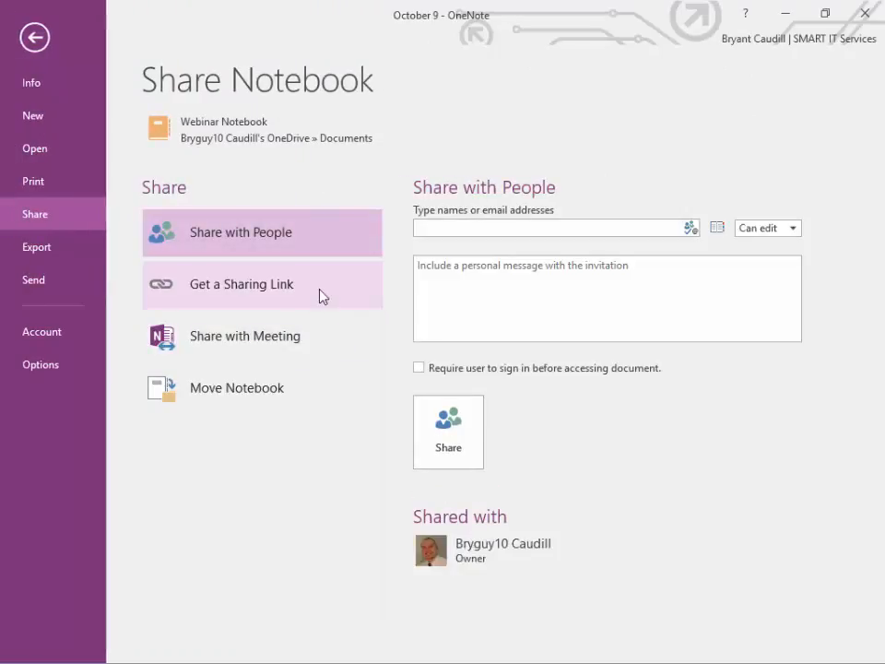
pyautogui.click(300, 337)
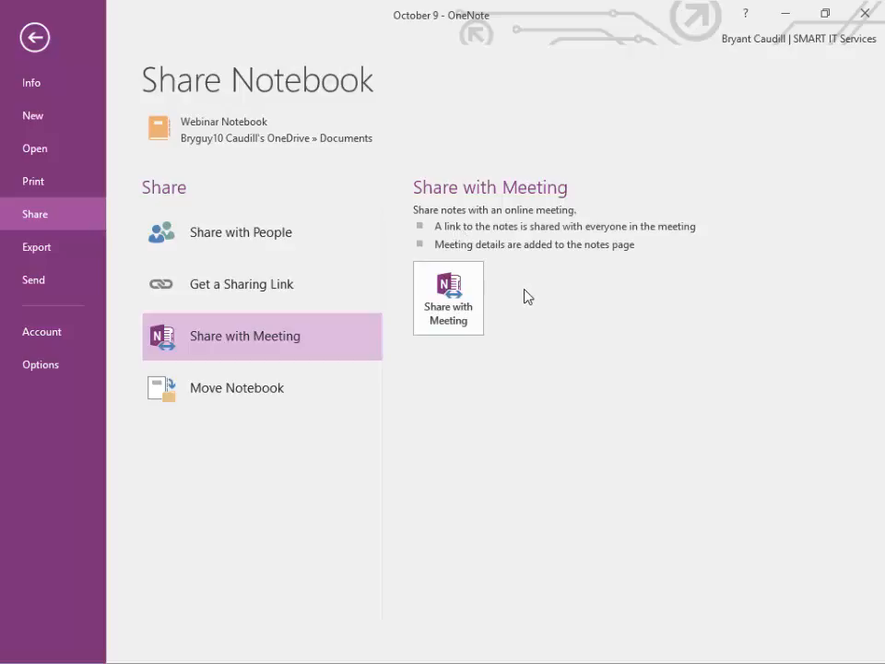
pyautogui.click(452, 290)
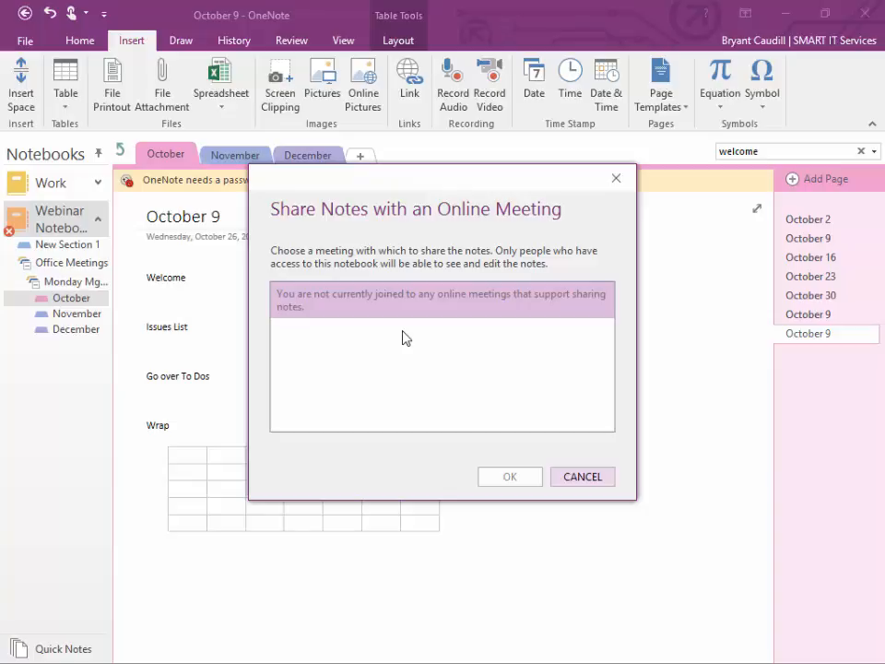
pyautogui.click(569, 475)
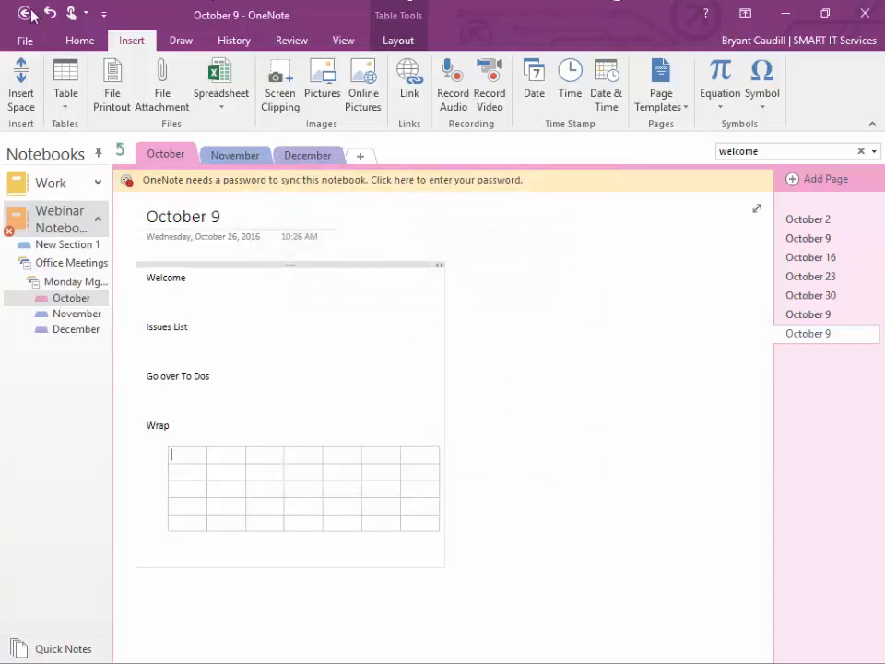
pyautogui.click(80, 44)
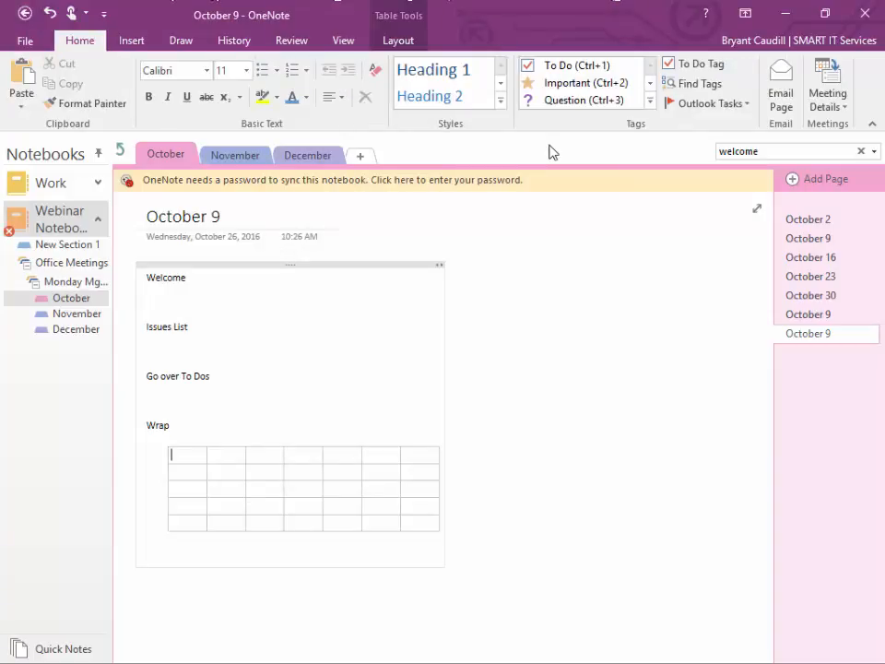